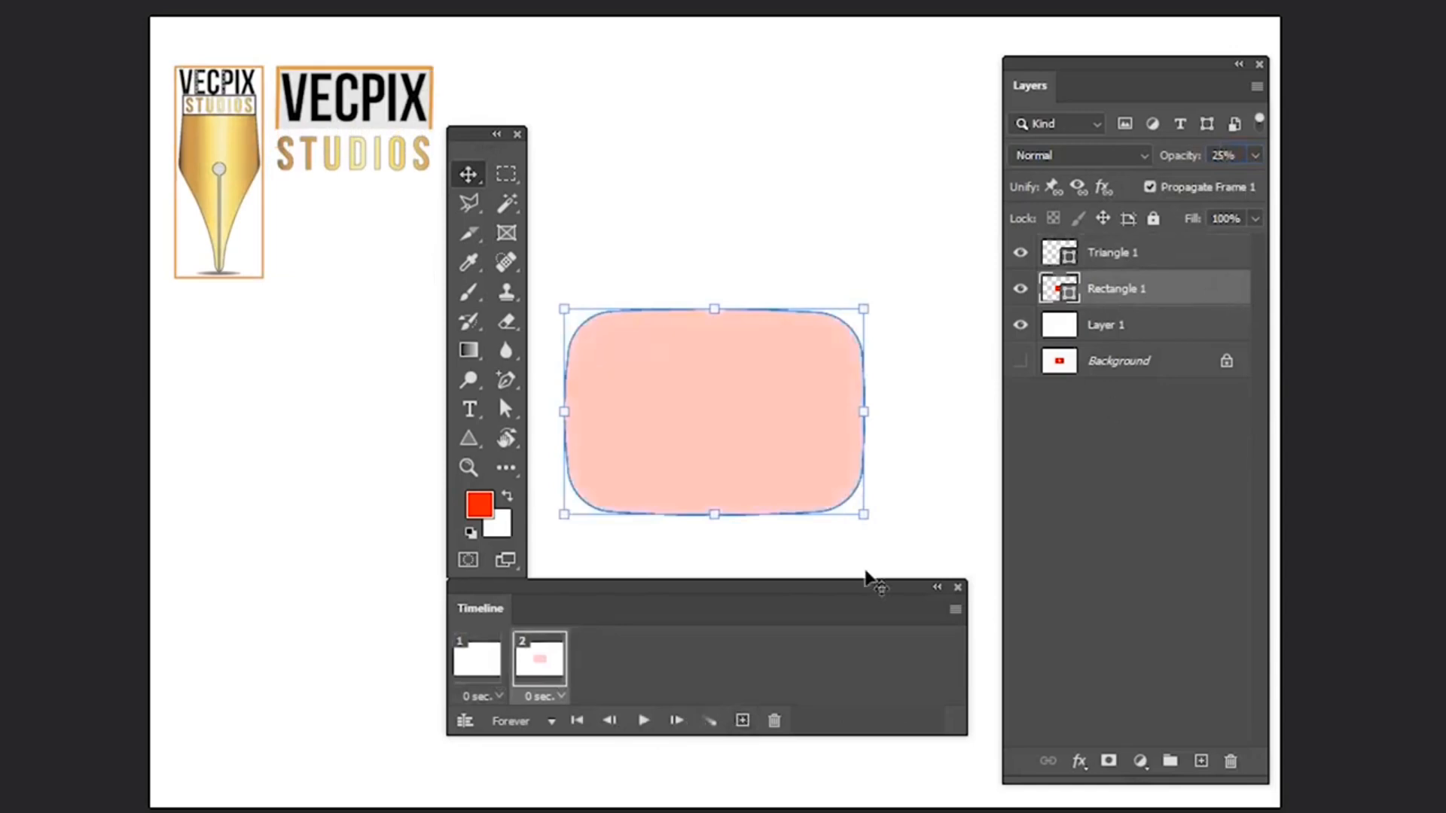
Add frames 3, 4 and 5 with the Rectangle 1 layer's opacity set to 50%, 75% and 100% respectively.
click(742, 721)
click(1212, 155)
text(50)
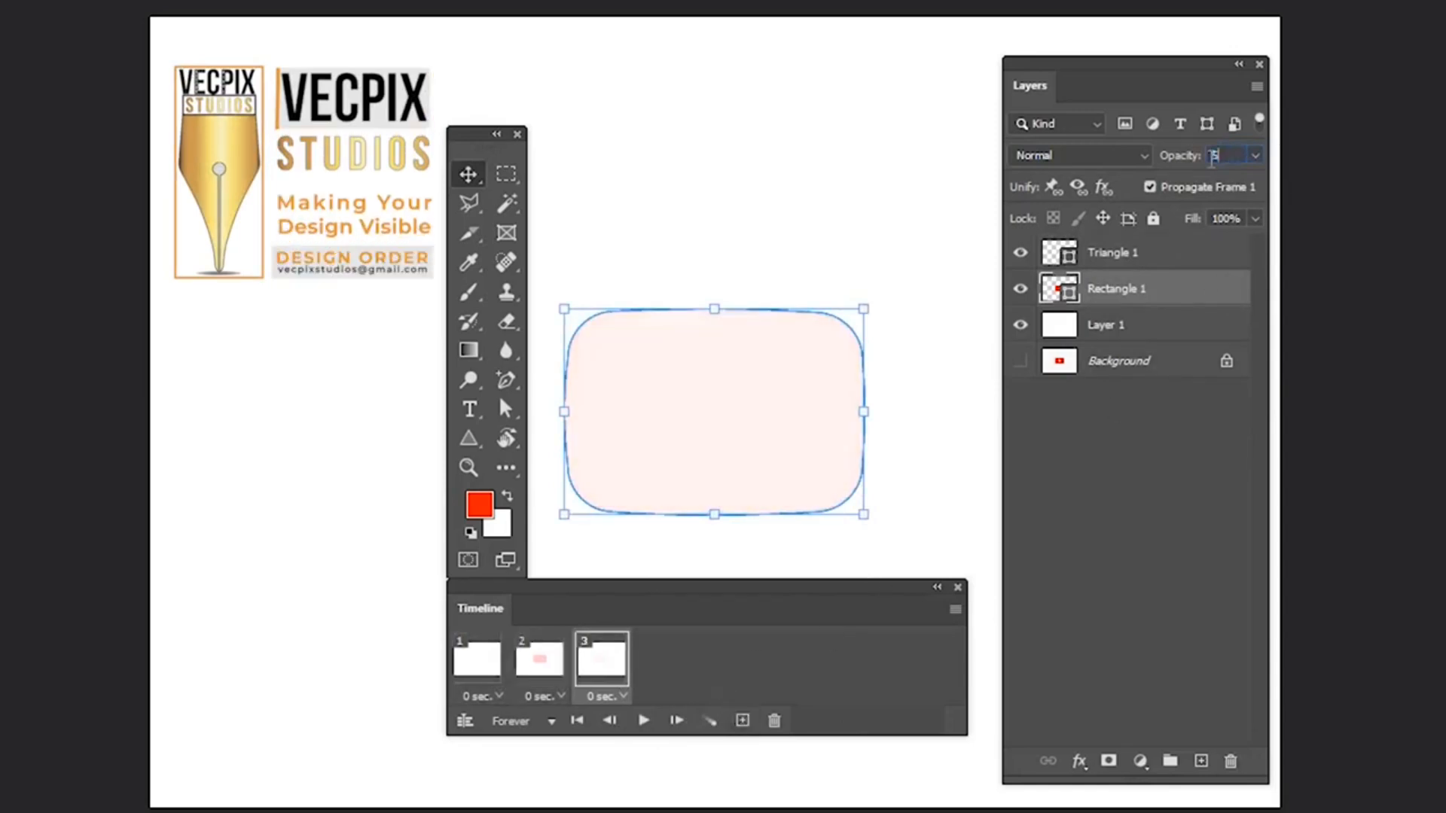
click(742, 721)
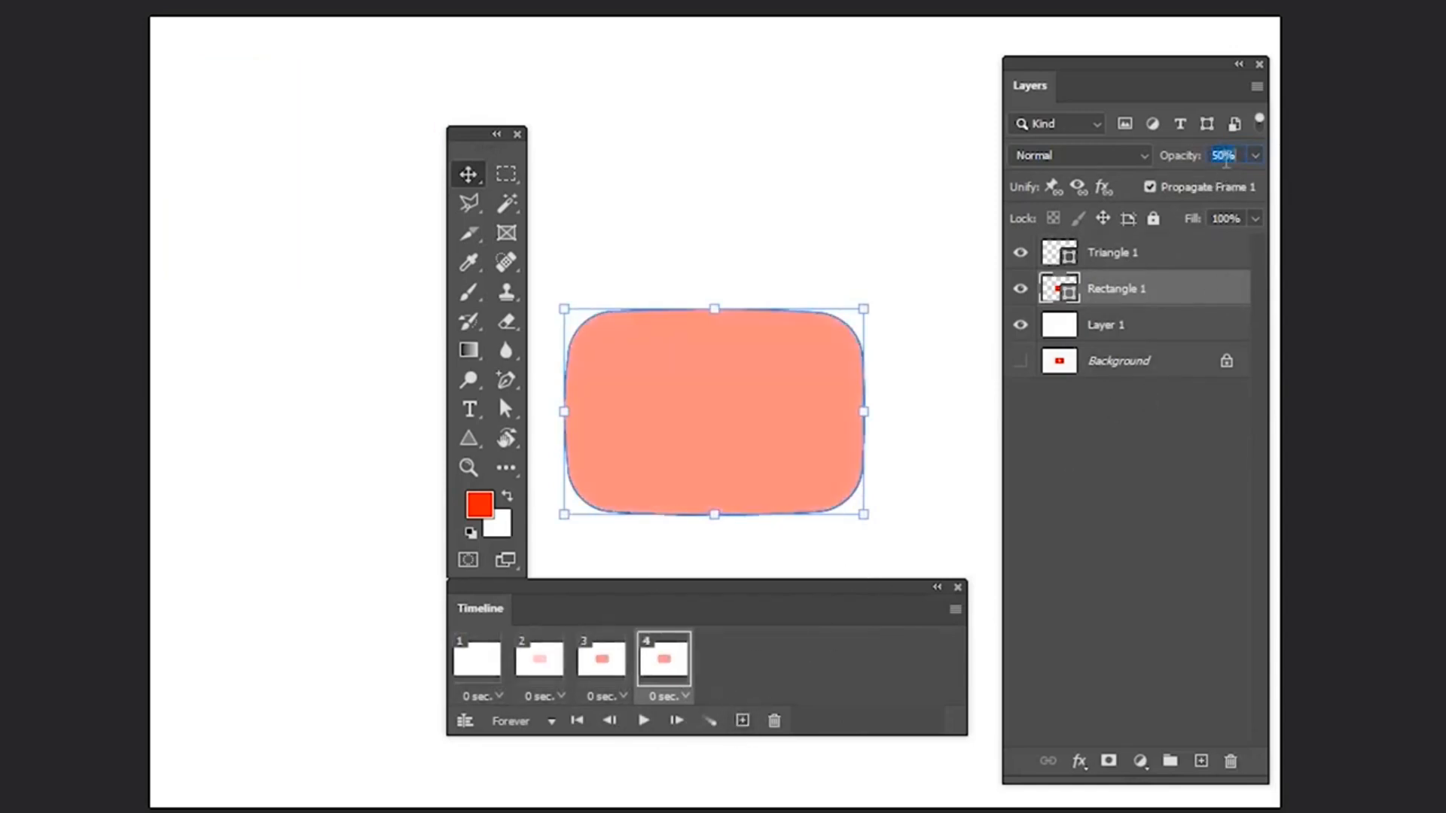
text(75)
click(743, 721)
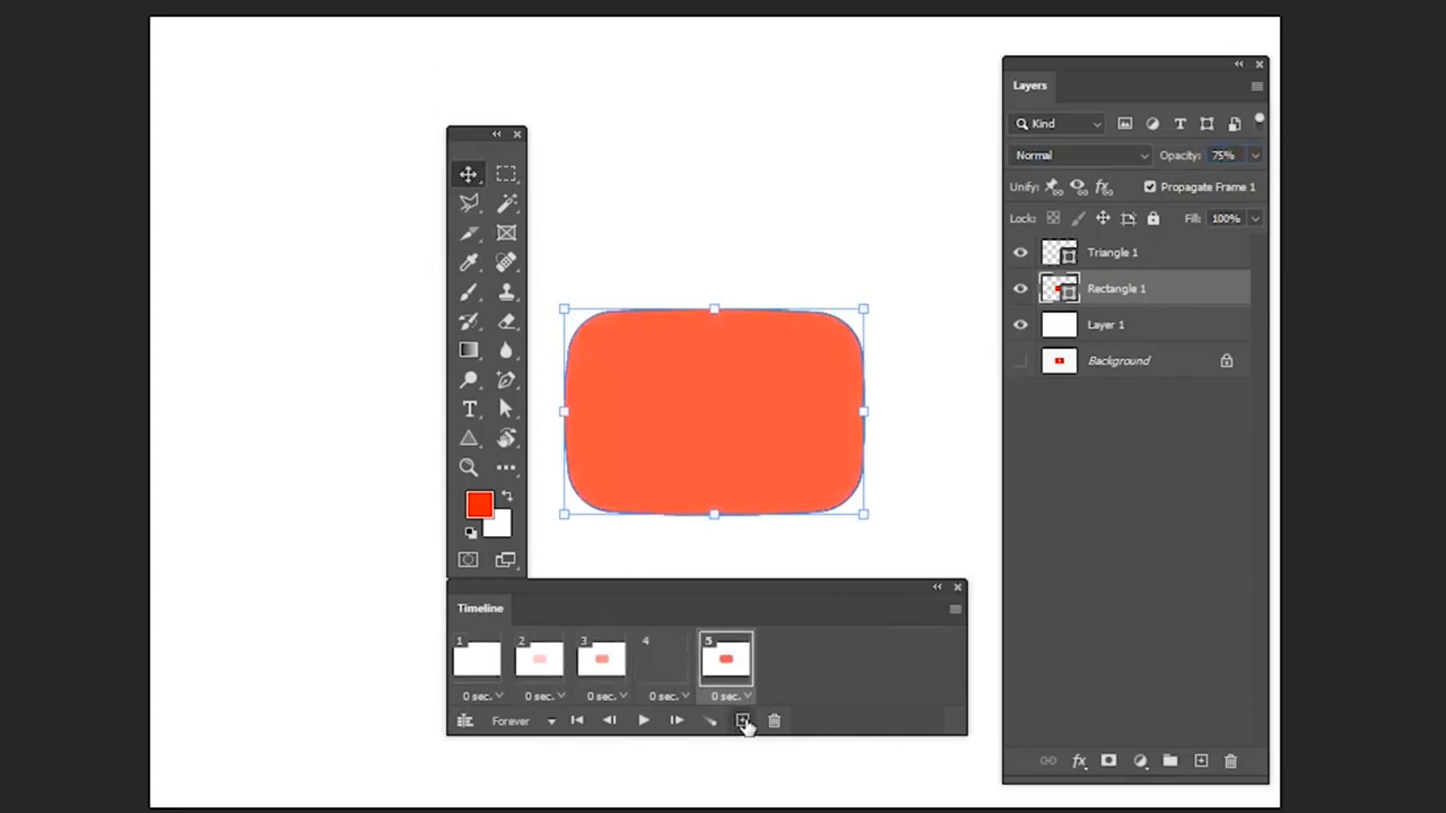
click(1220, 156)
text(100)
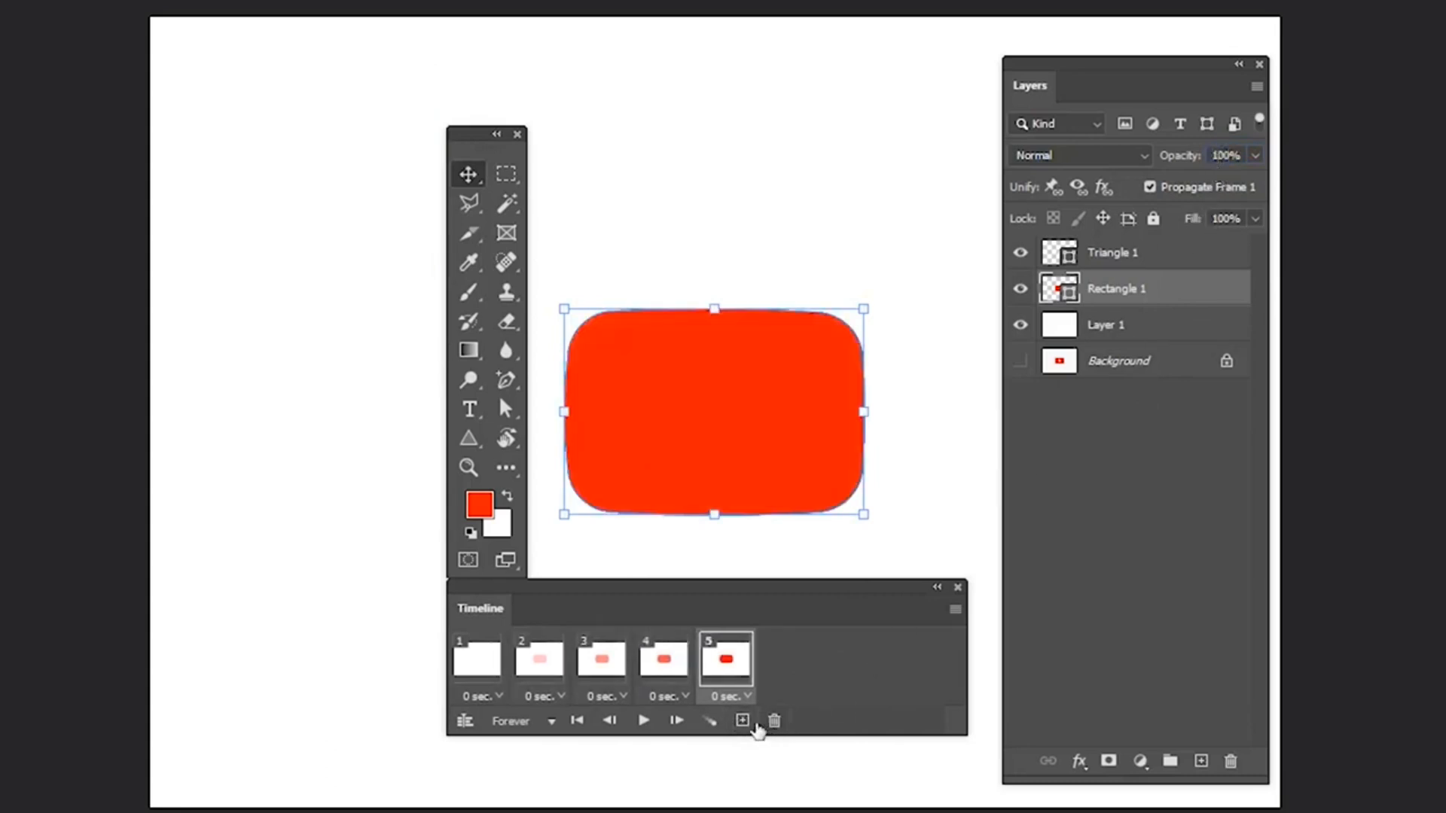
Duplicate the full-opacity rectangle frame twice to extend the animation to frame 7, and check frames 5 to 7.
click(743, 721)
click(743, 720)
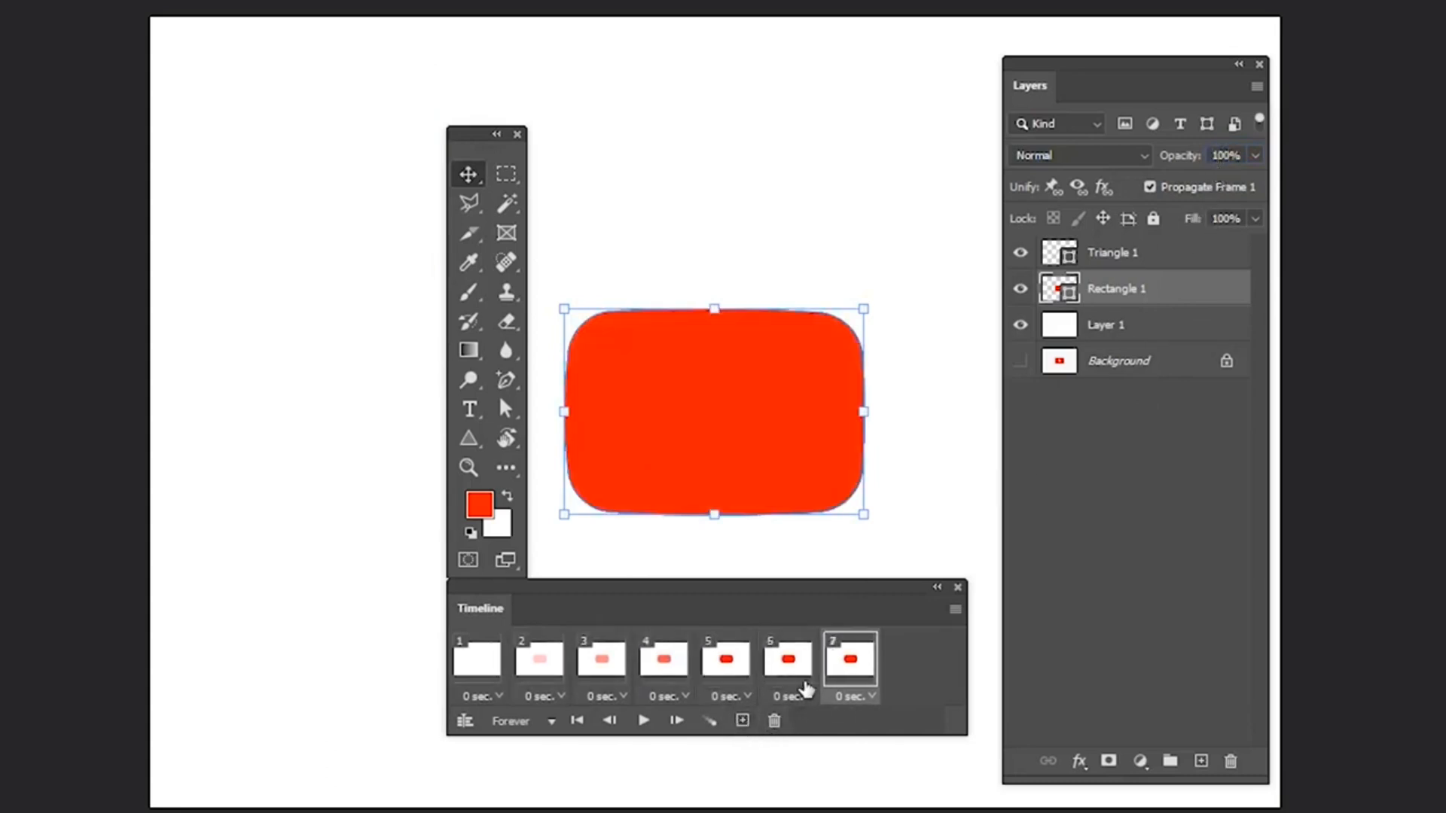
click(728, 668)
click(788, 670)
click(846, 672)
Add frame 8 and set the Triangle 1 layer's opacity to 100% in it.
click(742, 721)
click(1134, 262)
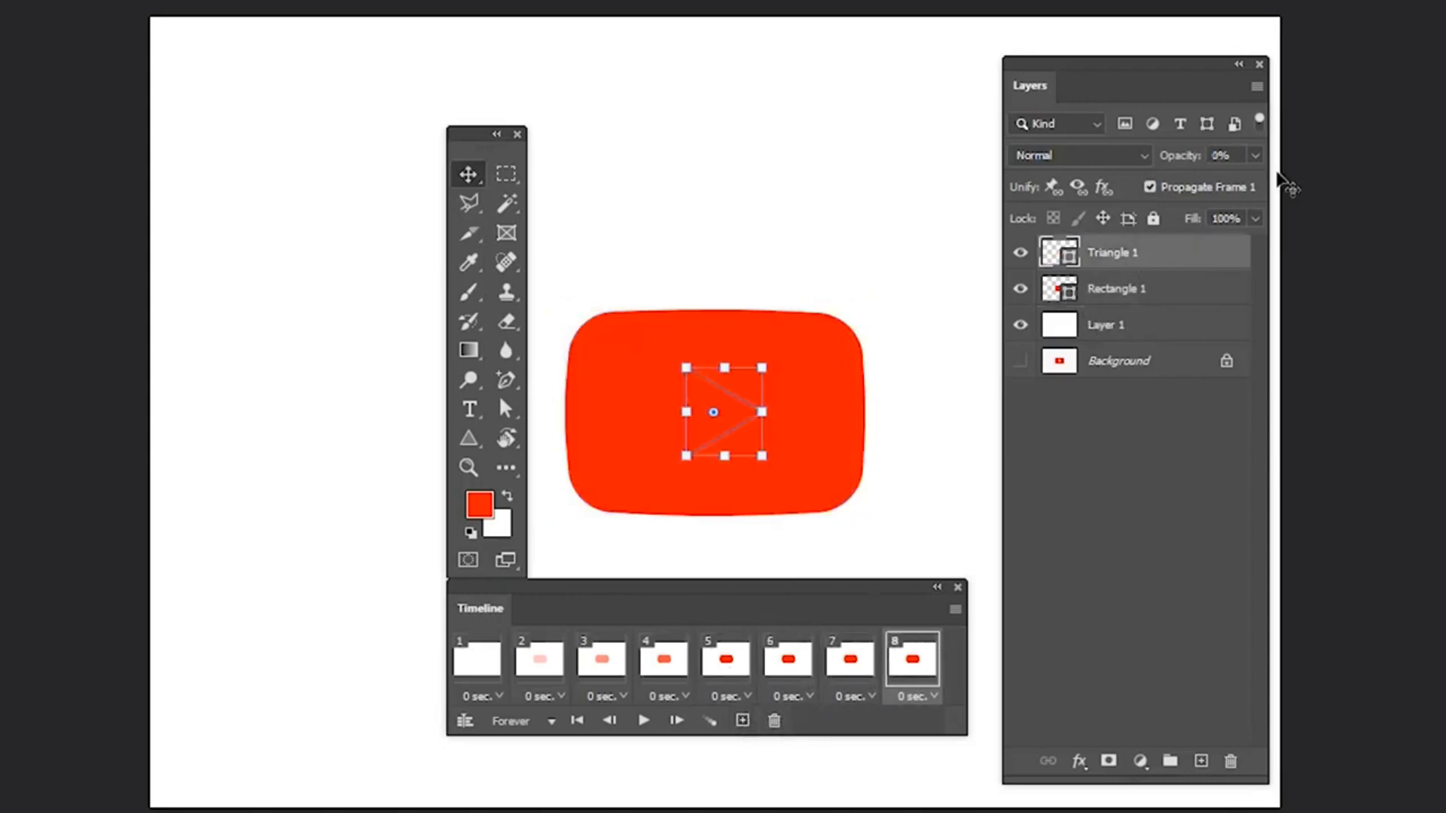
click(1255, 155)
drag(1150, 184, 1348, 247)
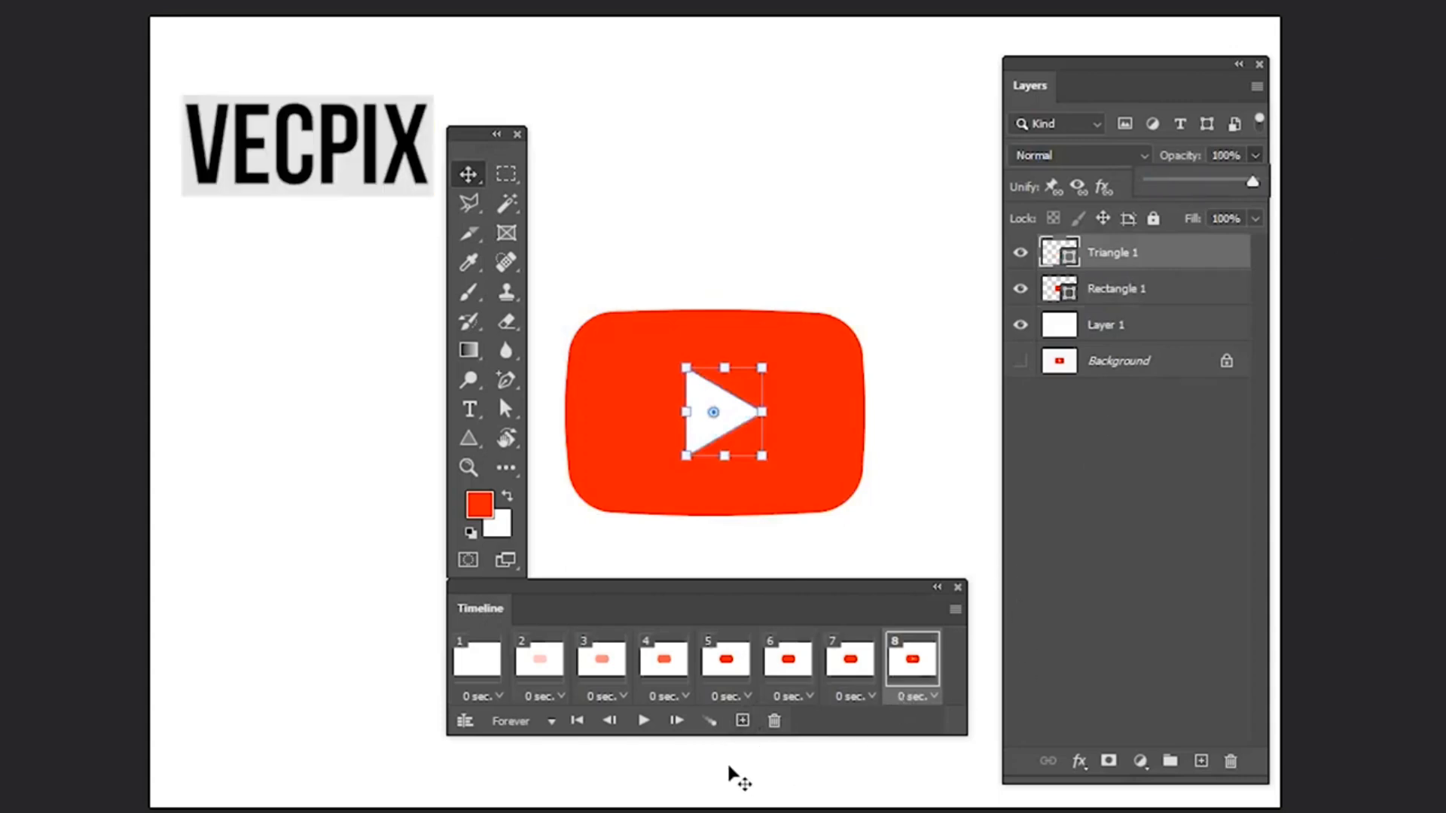
Move the white play triangle just outside the red rectangle's left edge while extending the animation to frame 11.
click(736, 726)
click(736, 728)
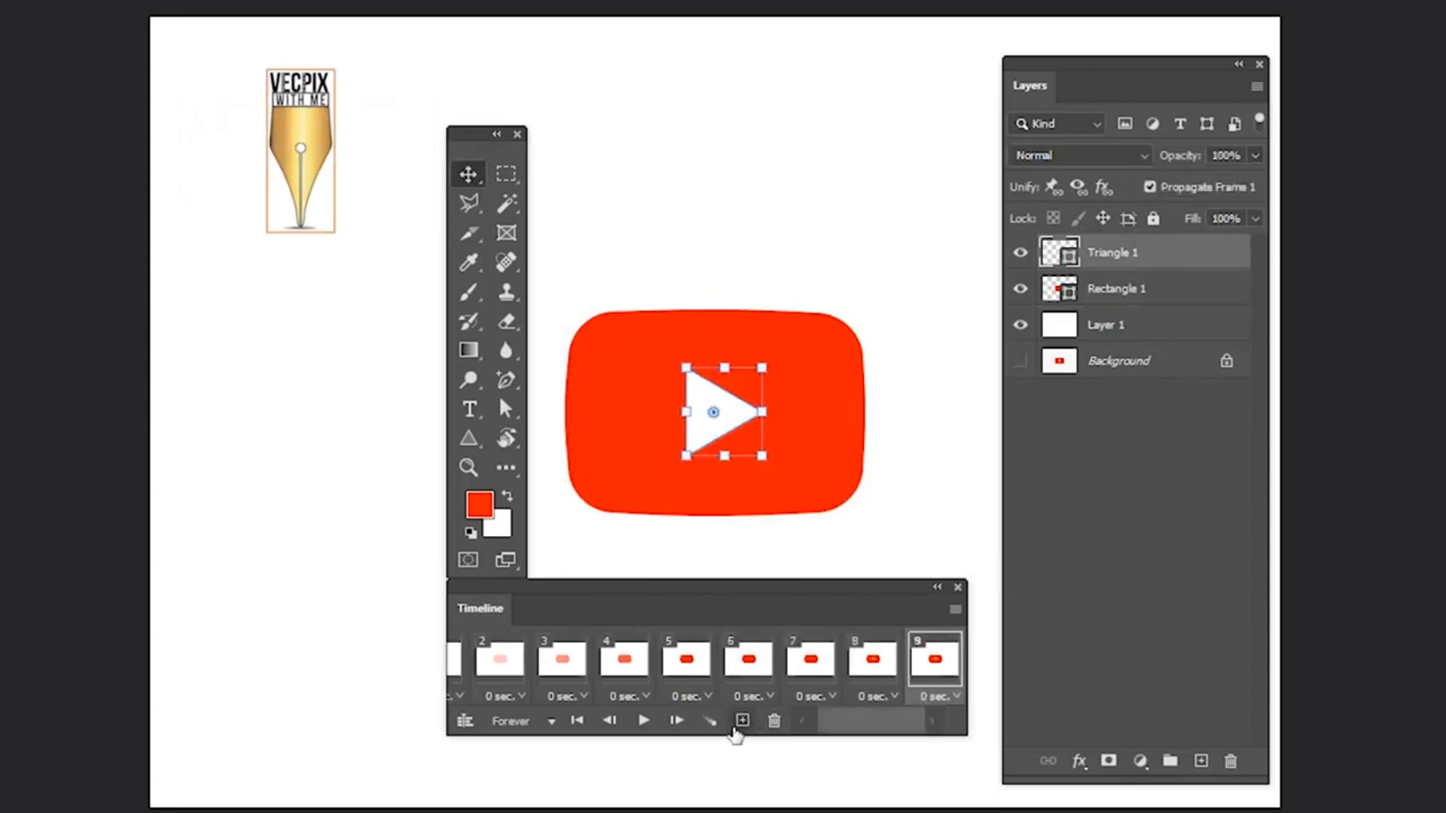
right_click(470, 175)
click(542, 175)
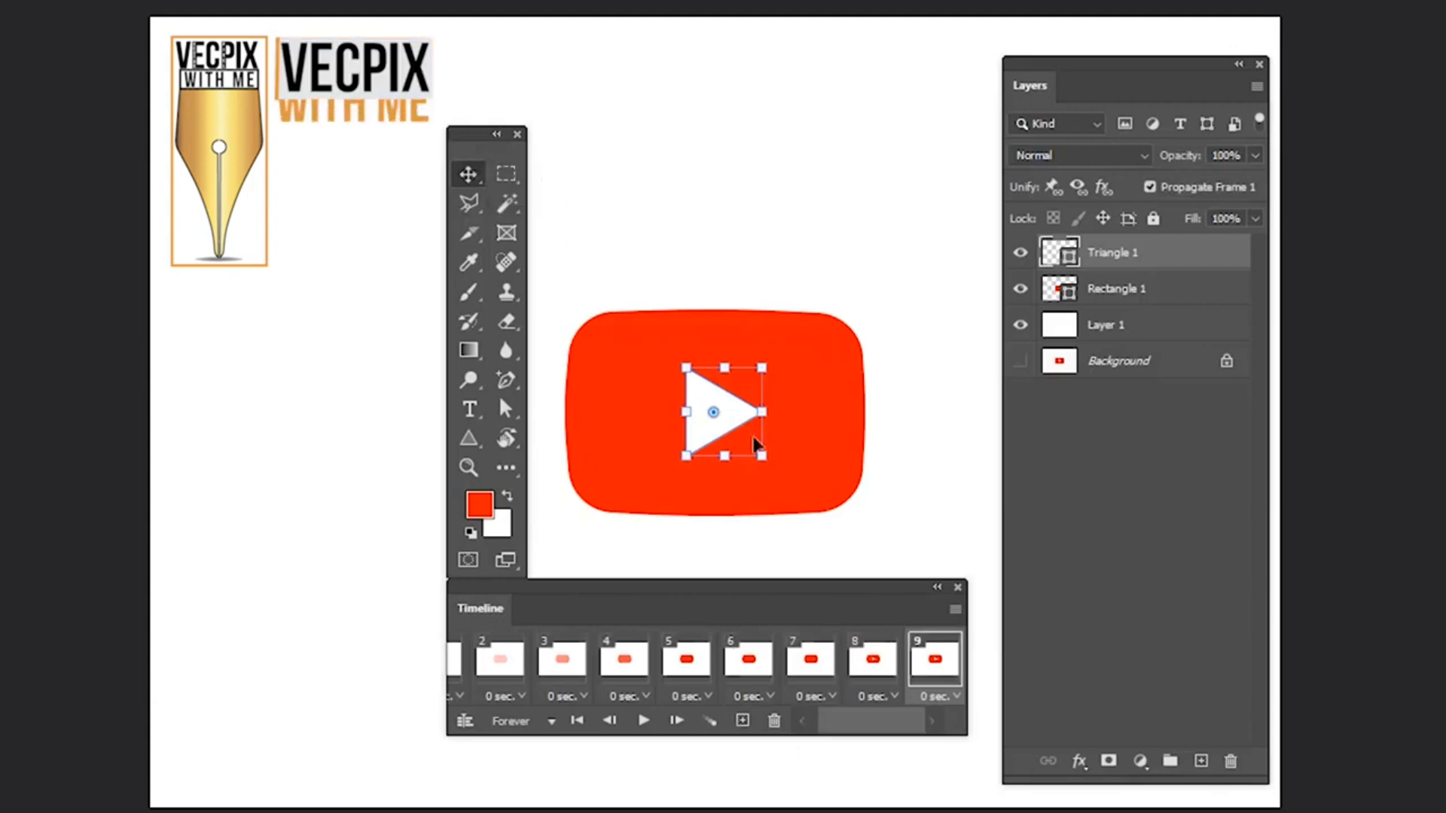
drag(735, 414, 539, 405)
click(742, 721)
click(743, 721)
drag(467, 136, 424, 135)
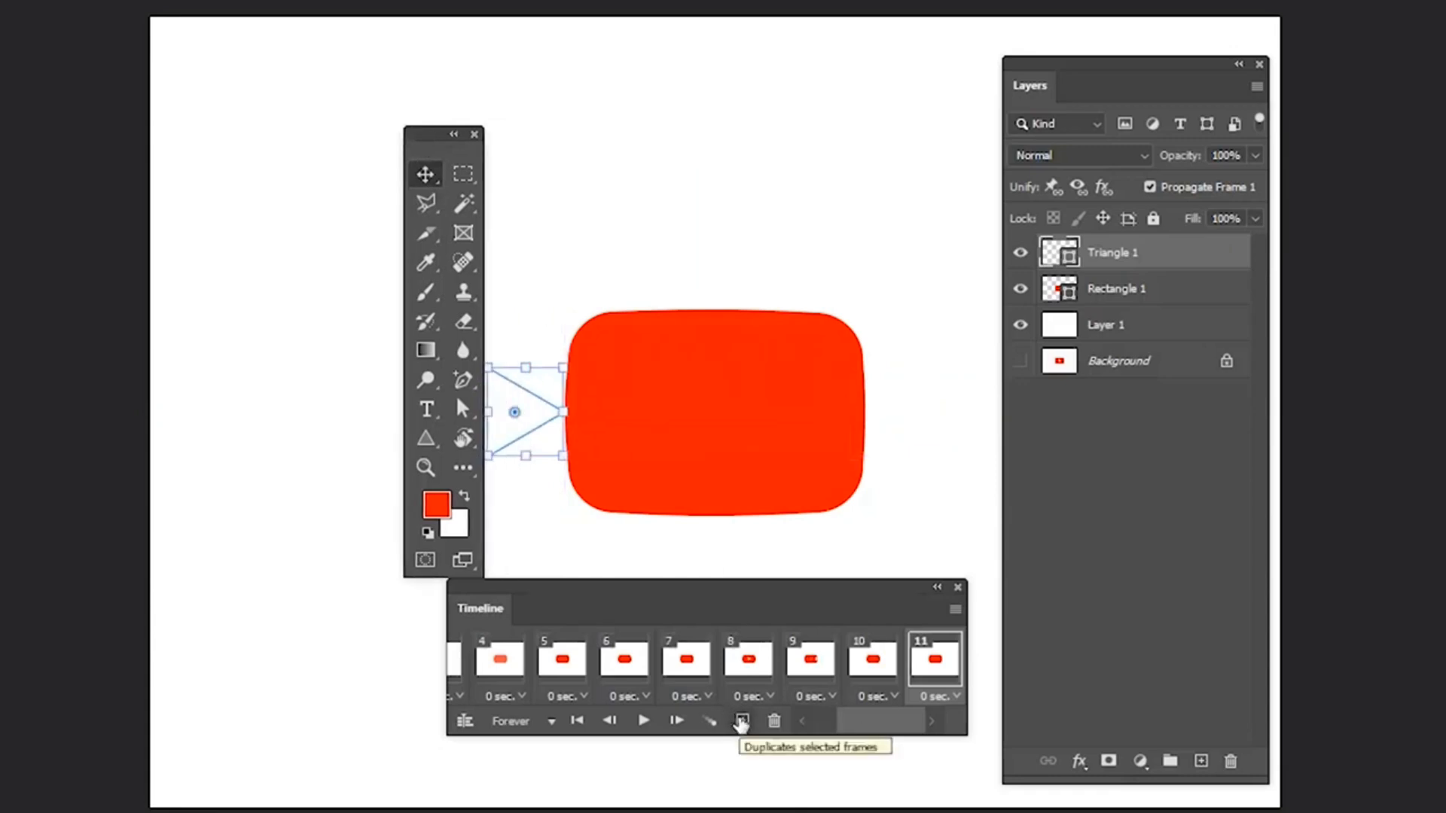
Move the triangle back to the red rectangle's center and duplicate the frame repeatedly up to frame 33.
drag(535, 413, 734, 413)
click(741, 721)
click(742, 721)
click(743, 724)
click(743, 717)
click(745, 720)
click(743, 721)
click(743, 721)
click(741, 721)
click(743, 721)
click(745, 721)
click(743, 721)
click(742, 721)
click(742, 720)
click(743, 721)
click(742, 721)
click(743, 723)
click(743, 722)
click(889, 497)
click(743, 721)
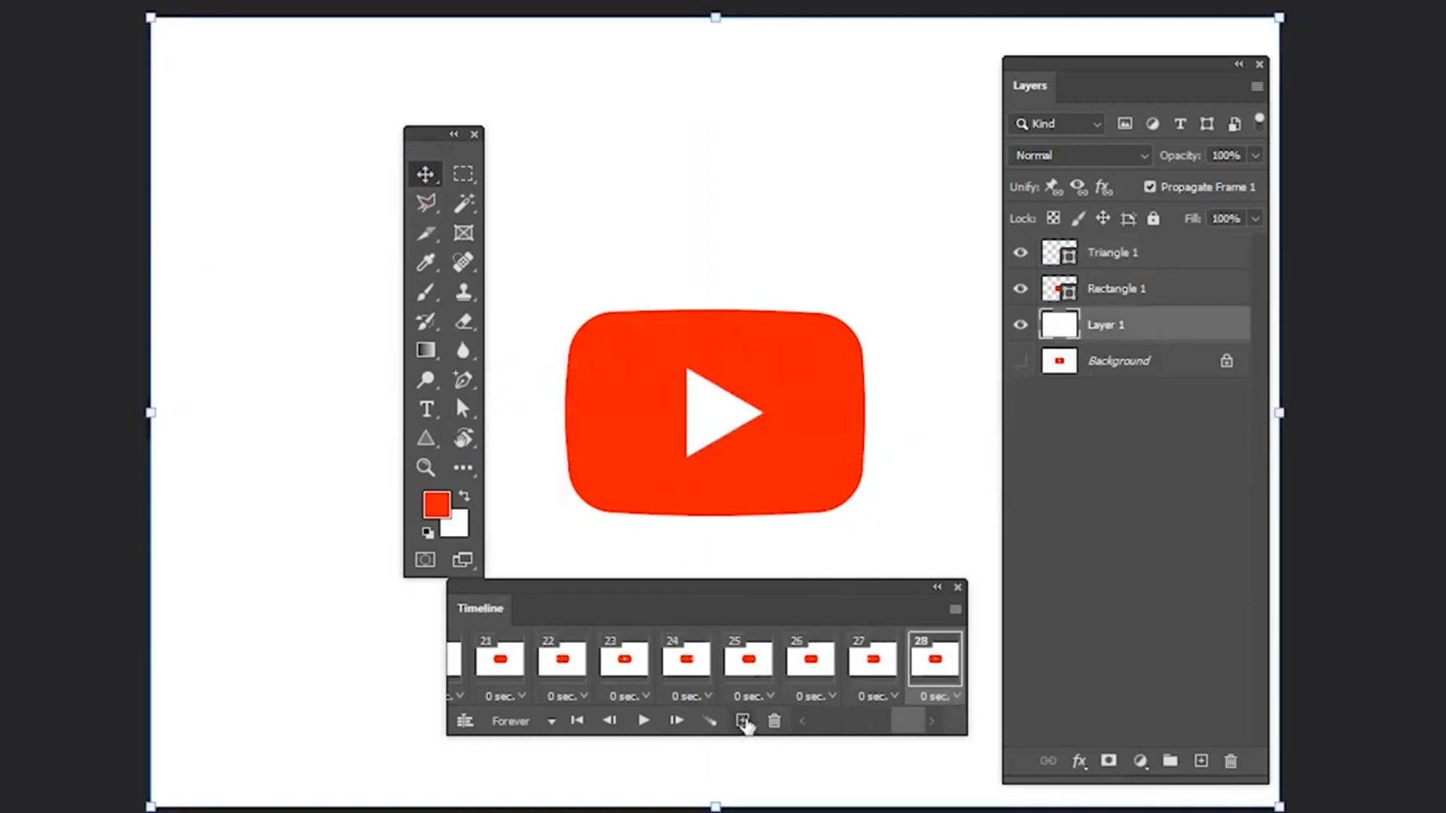
click(742, 721)
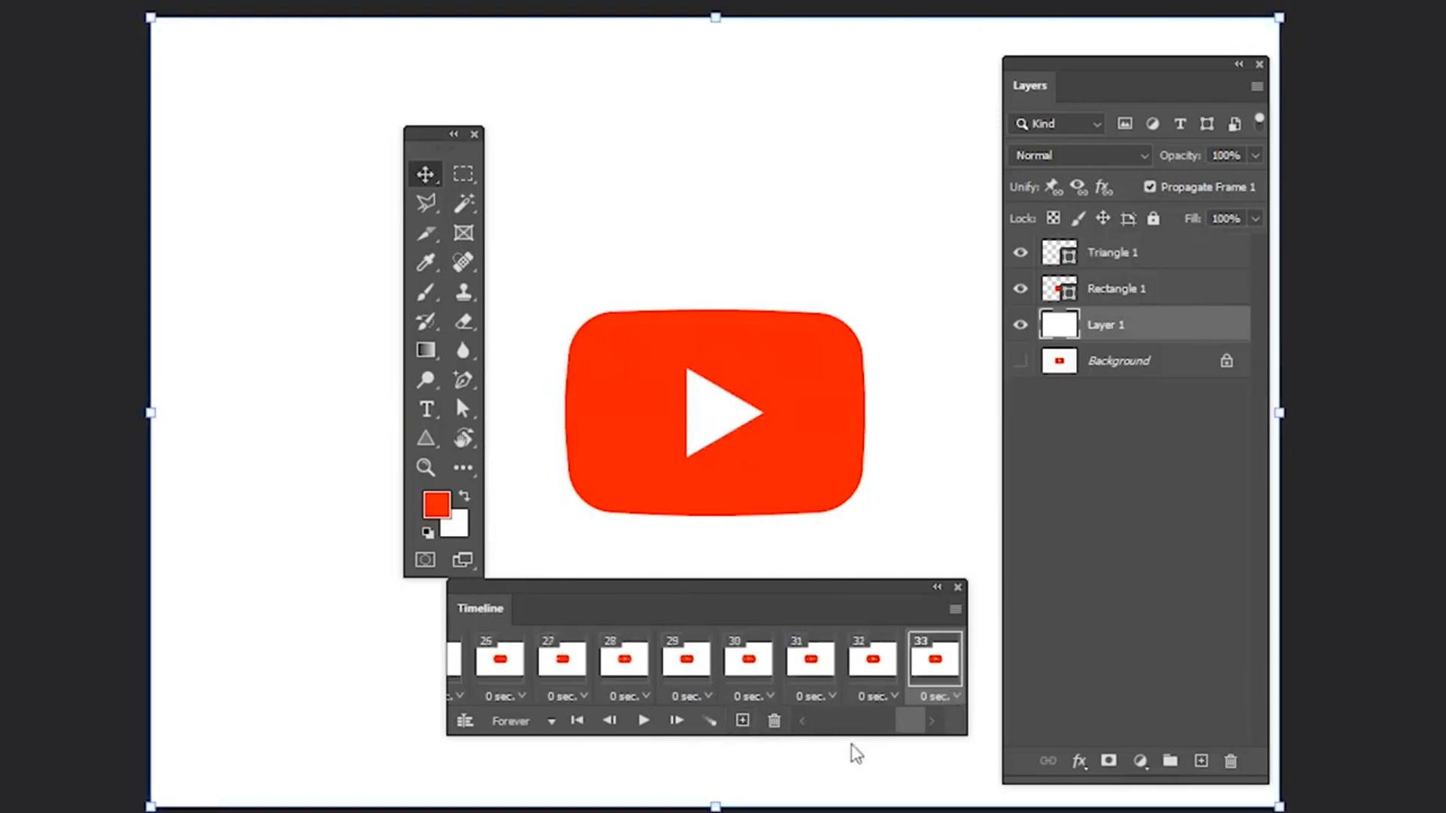
Set the delay of all animation frames to 0.1 seconds and play the animation.
drag(913, 725, 780, 737)
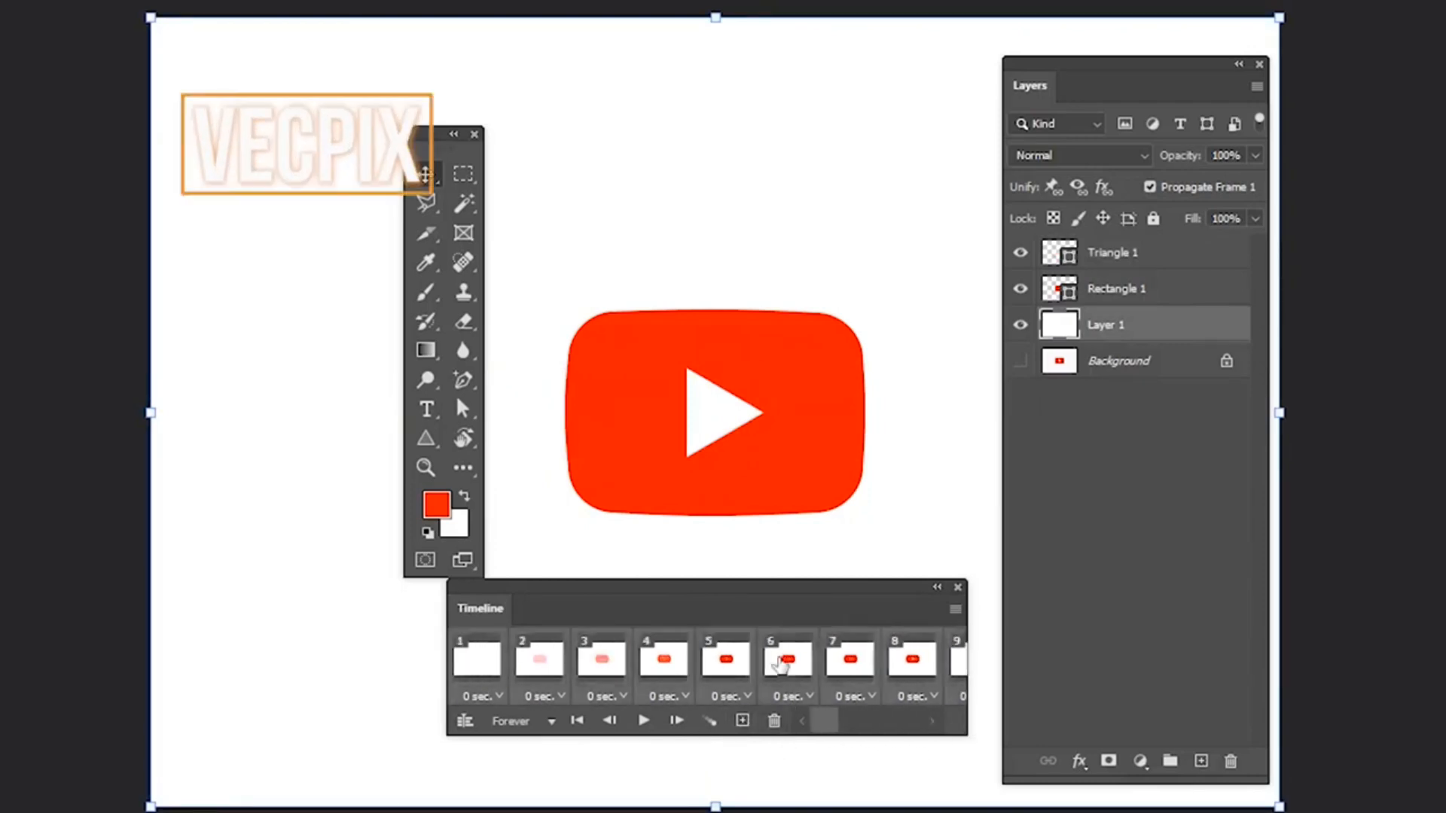
click(480, 697)
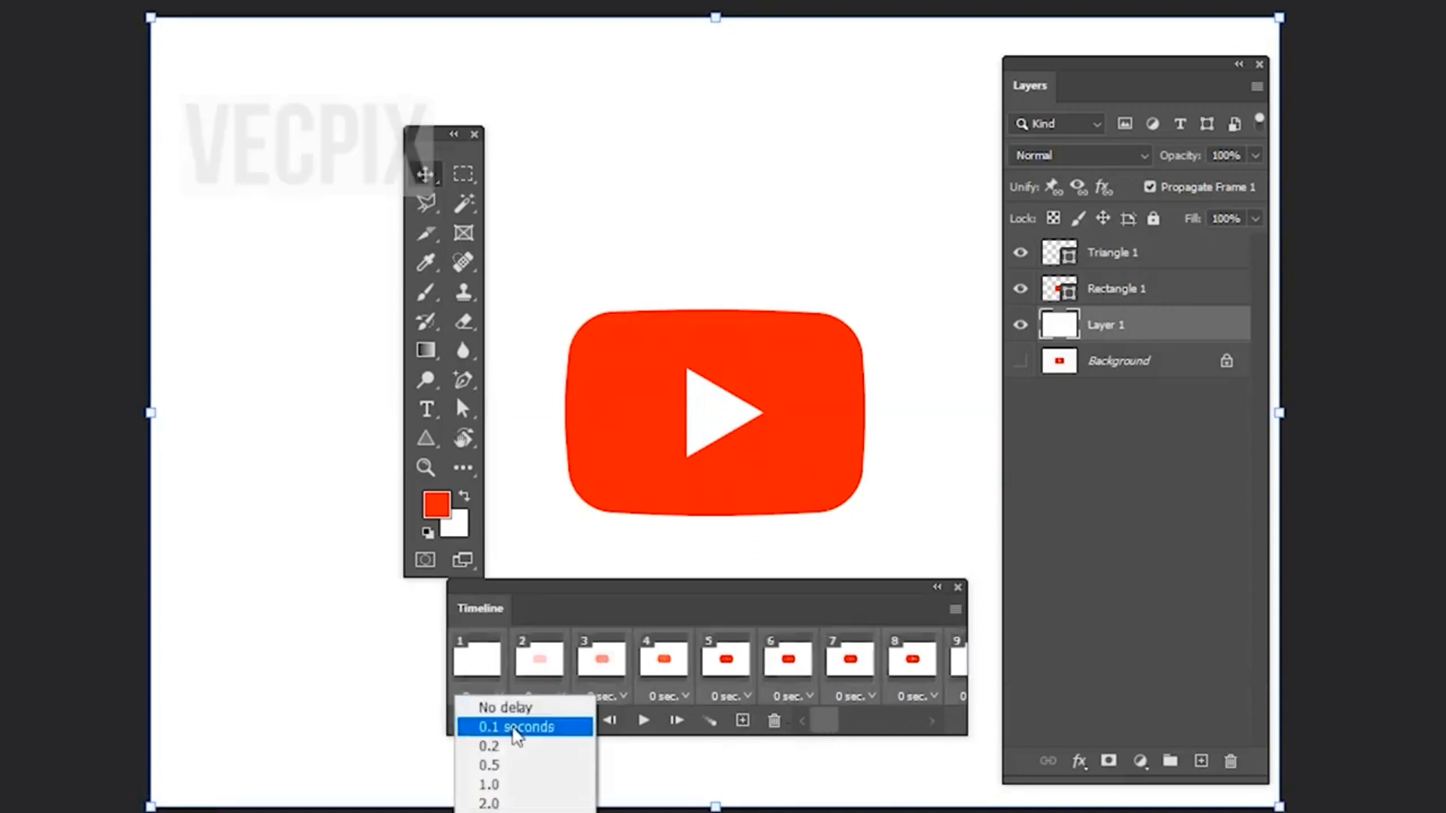
click(514, 728)
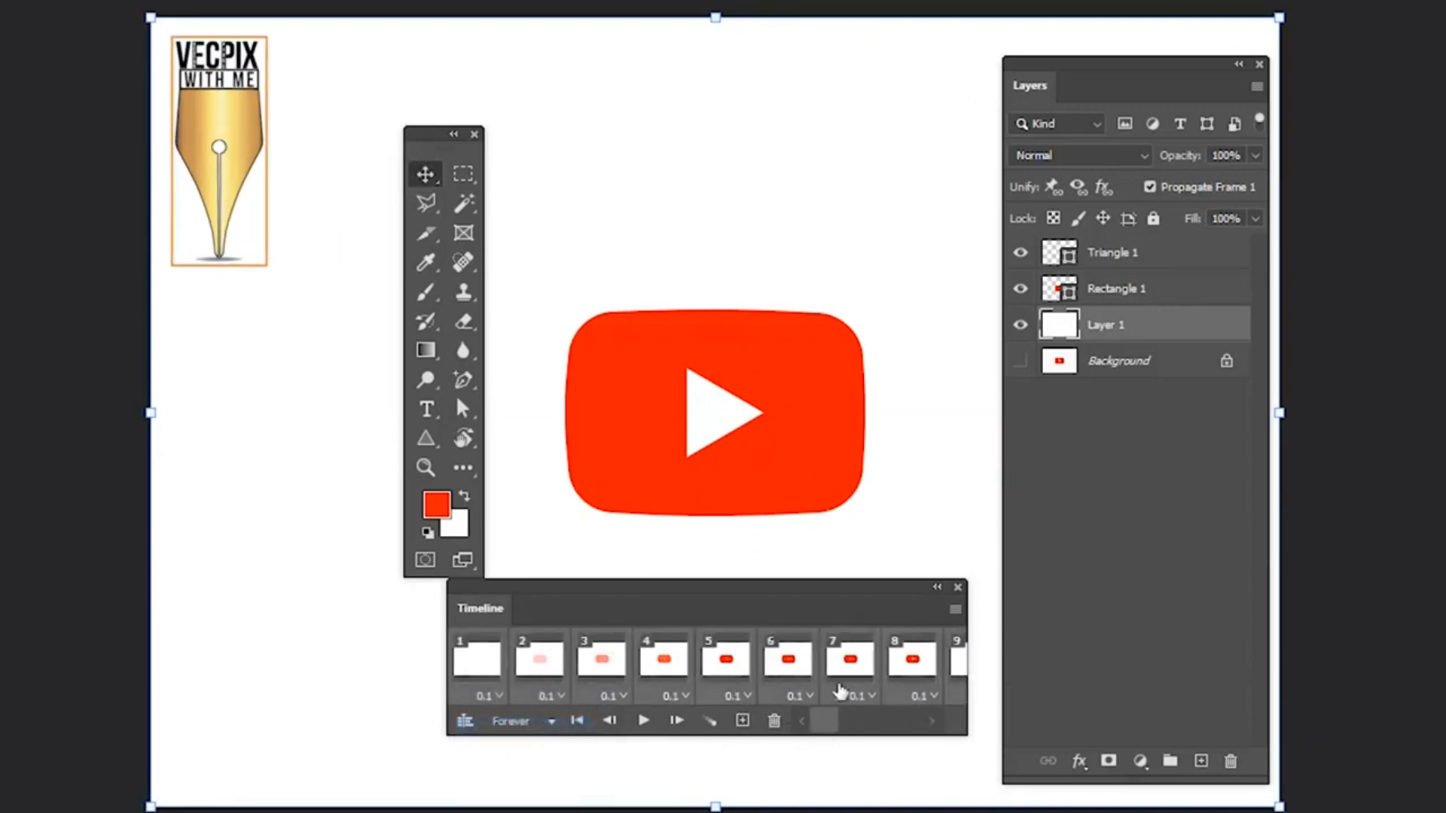
click(642, 722)
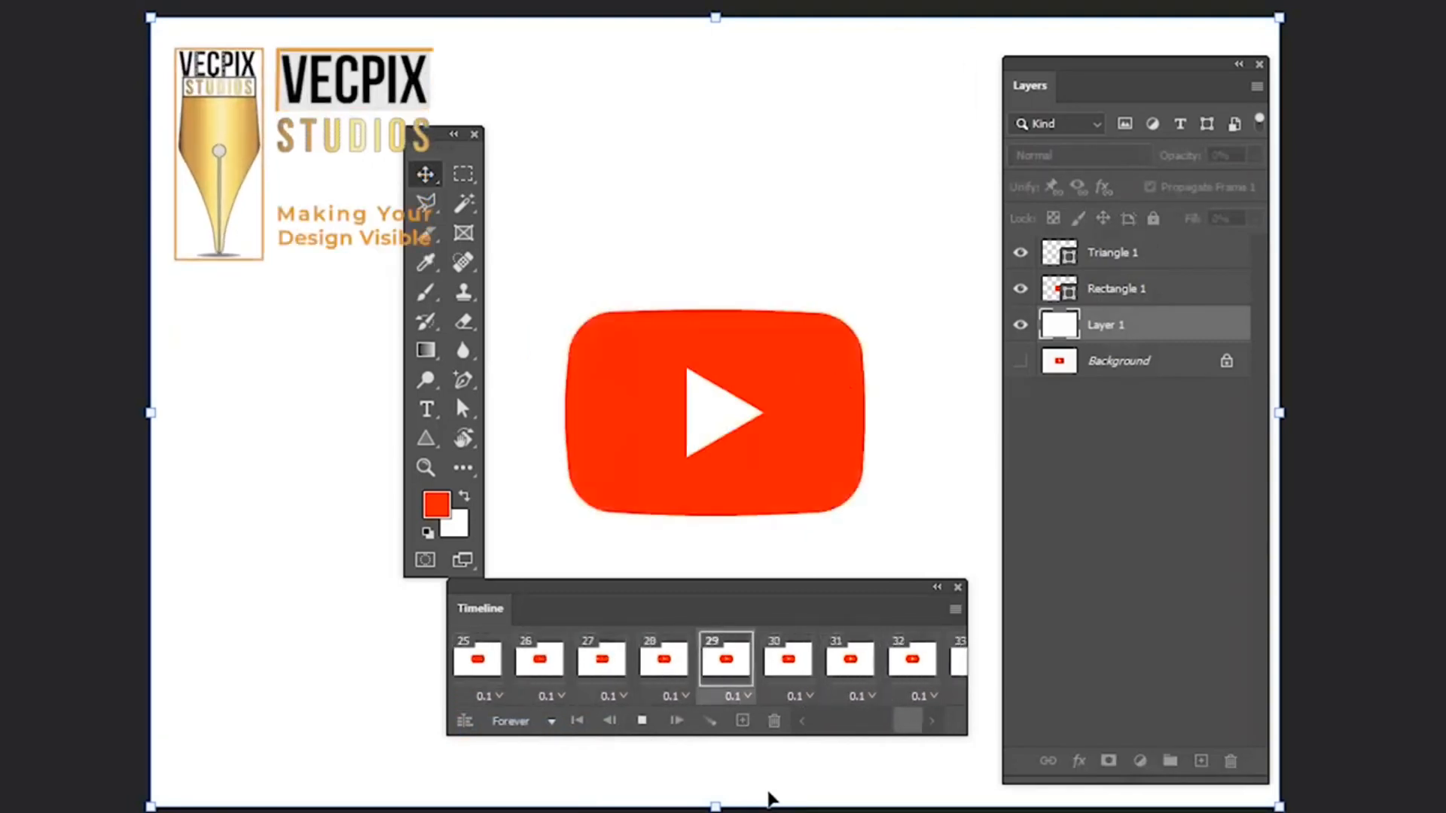
key(space)
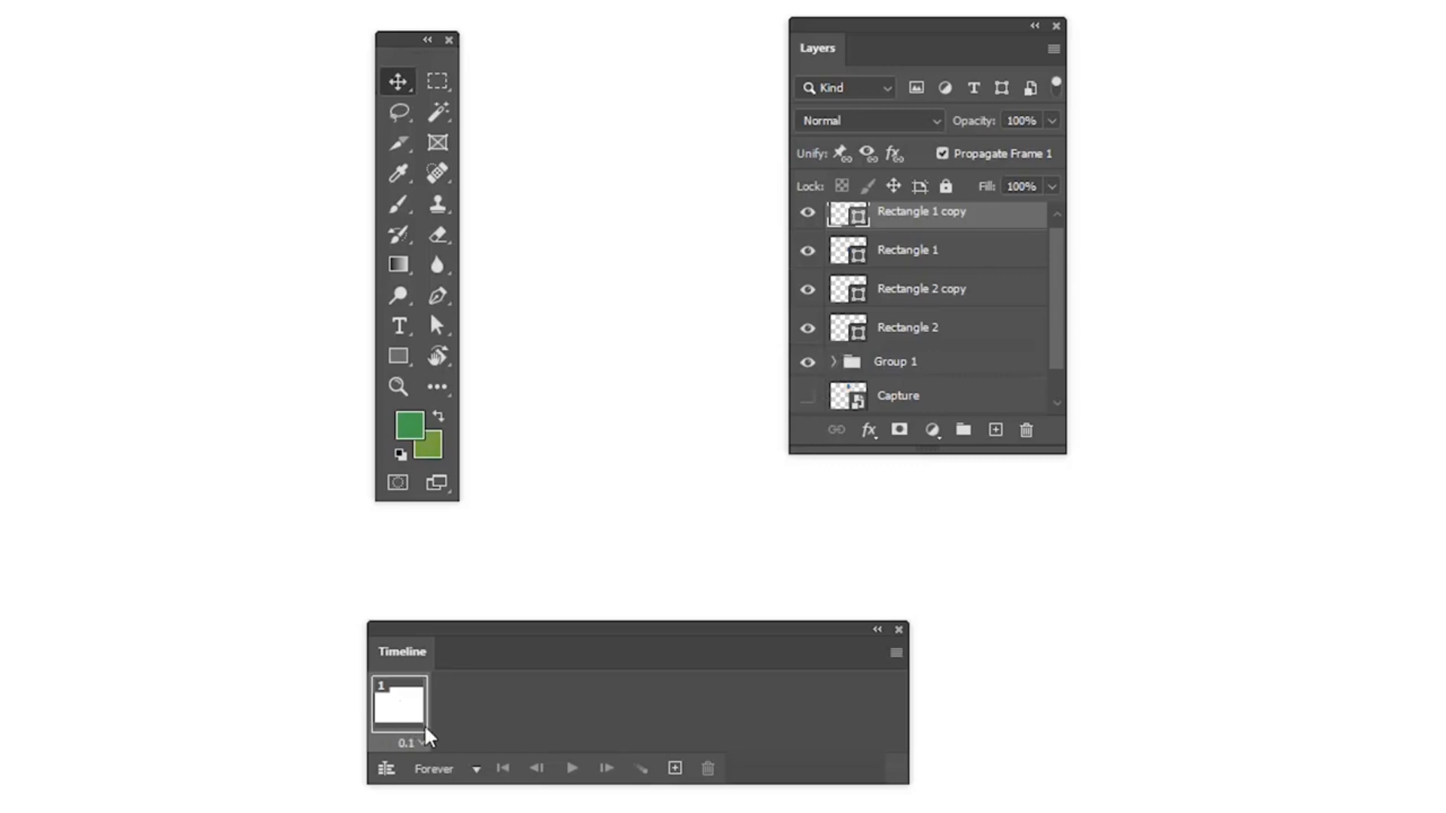
In the microphone document, hide the Rectangle 1 copy and Rectangle 2 copy layers and set Group 1's opacity to 100%.
scroll(856, 367, up, 1)
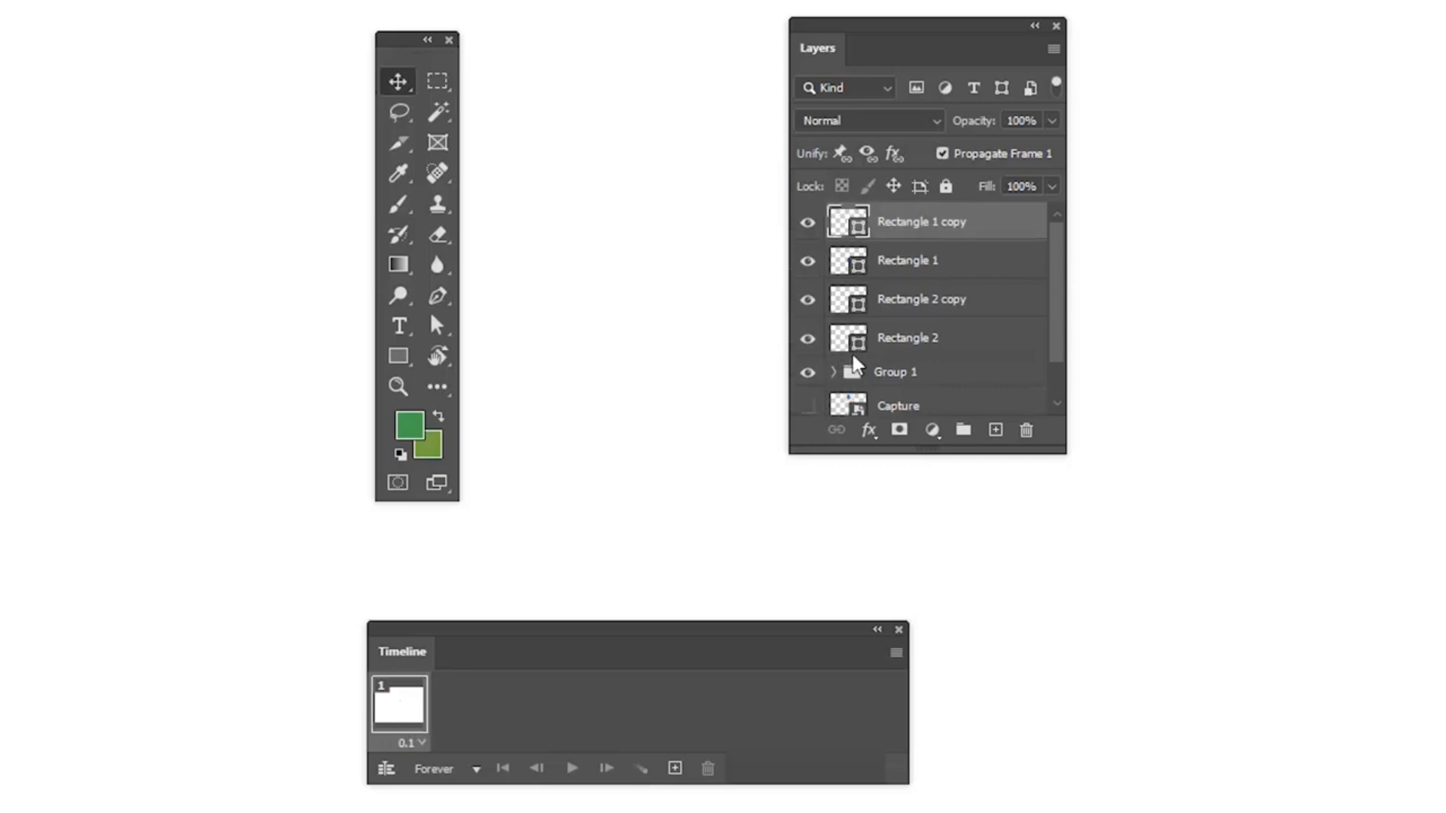
click(808, 226)
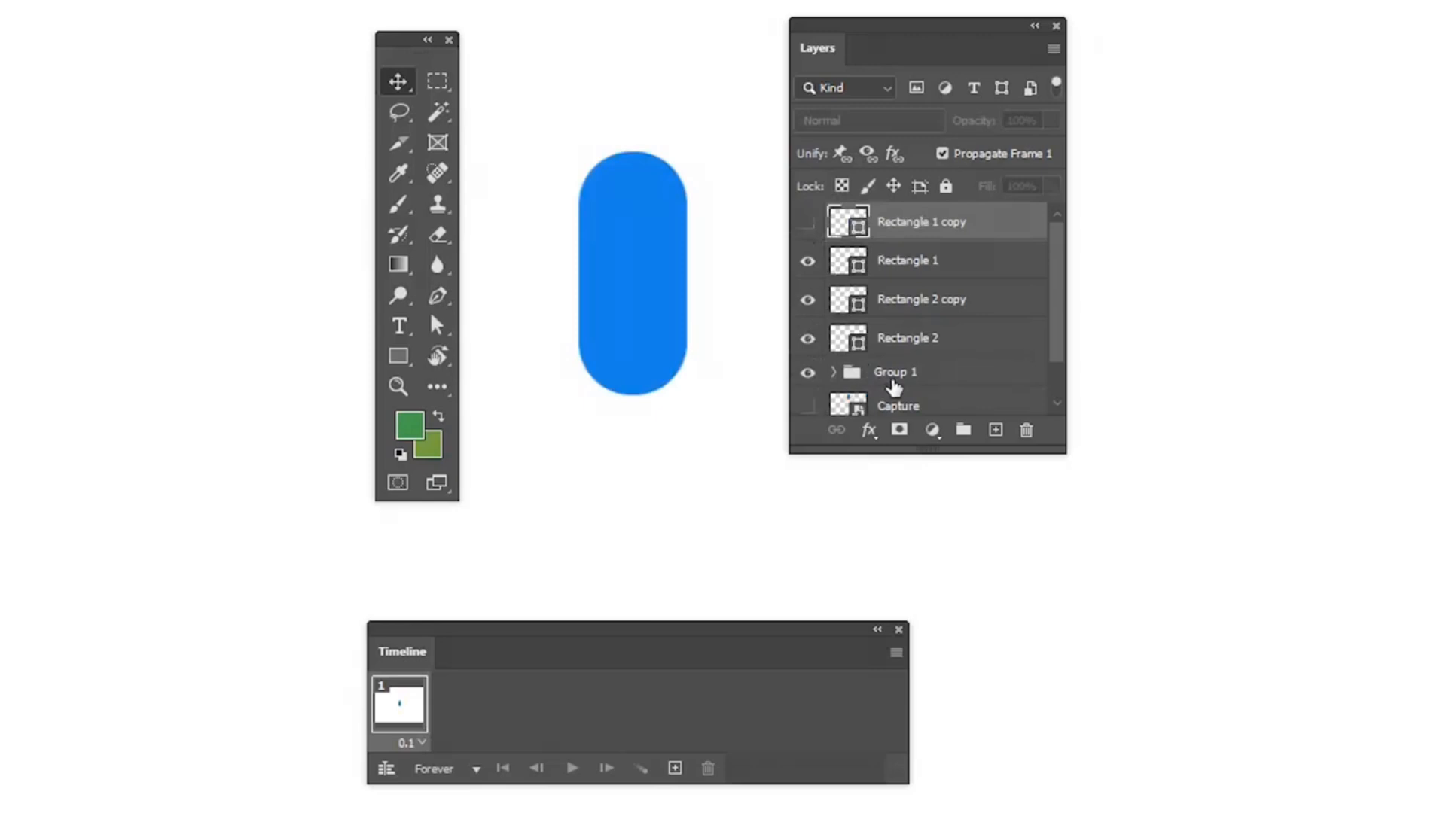
click(894, 386)
click(1051, 121)
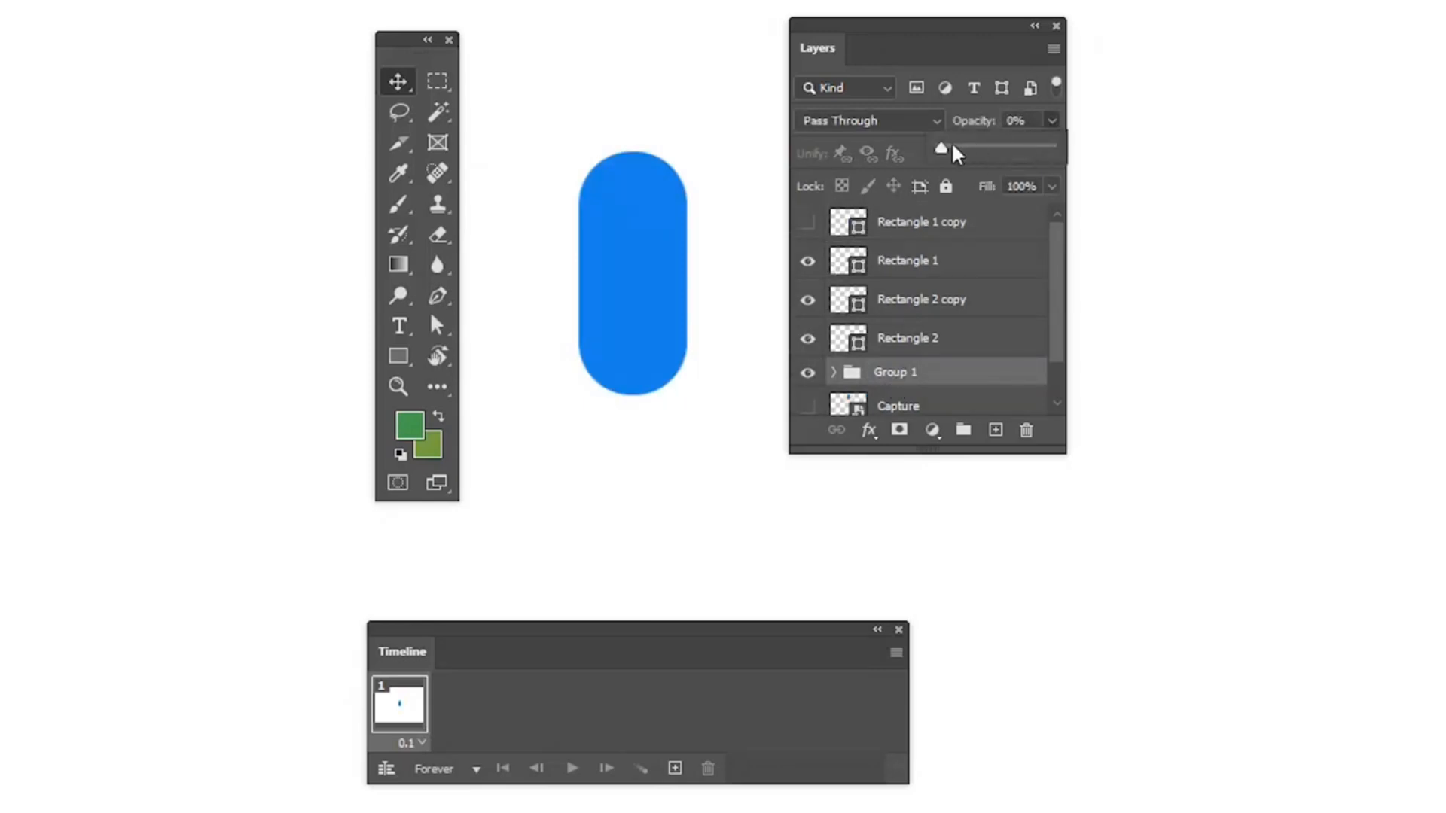
drag(953, 149, 1087, 168)
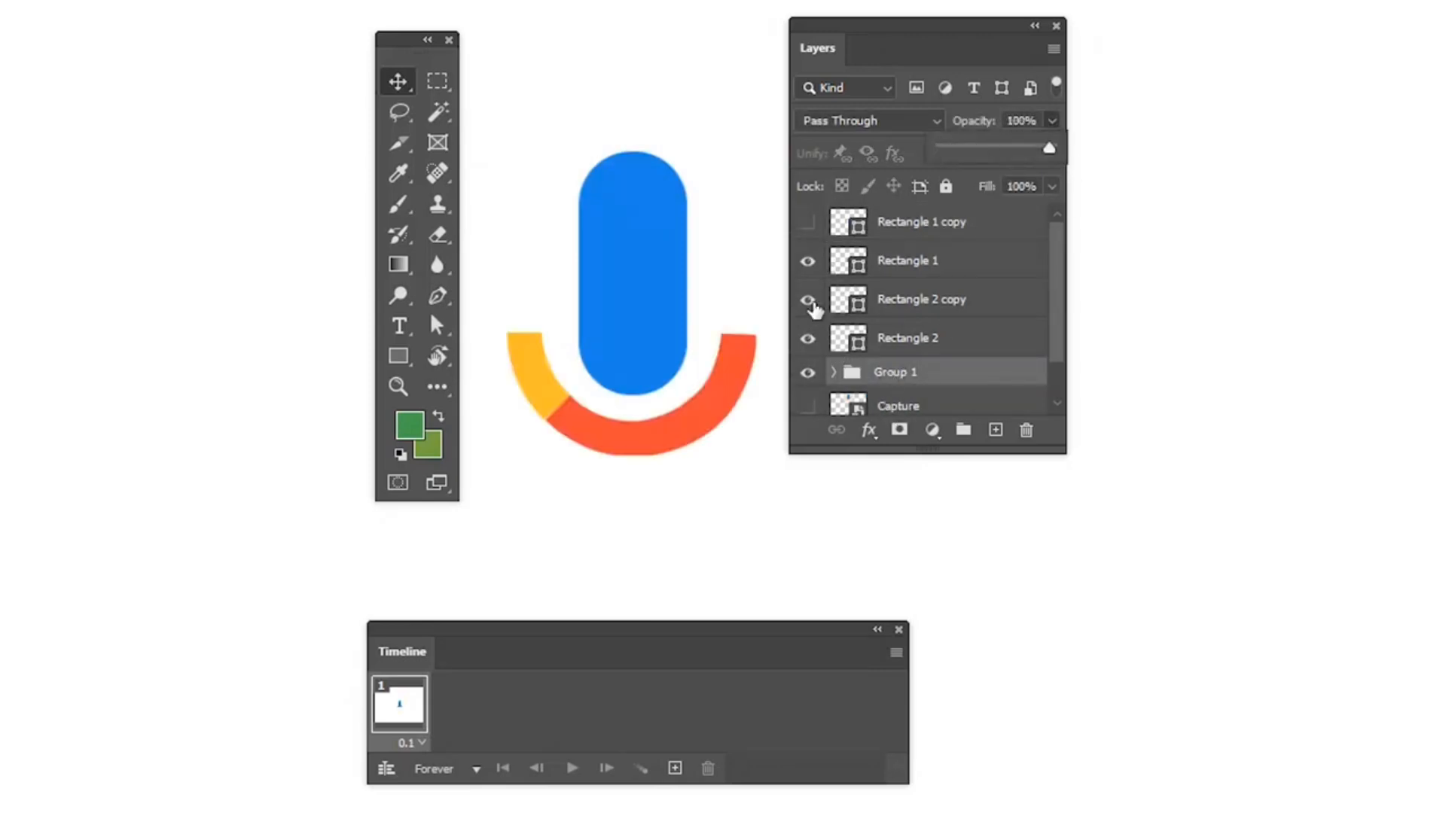
click(808, 300)
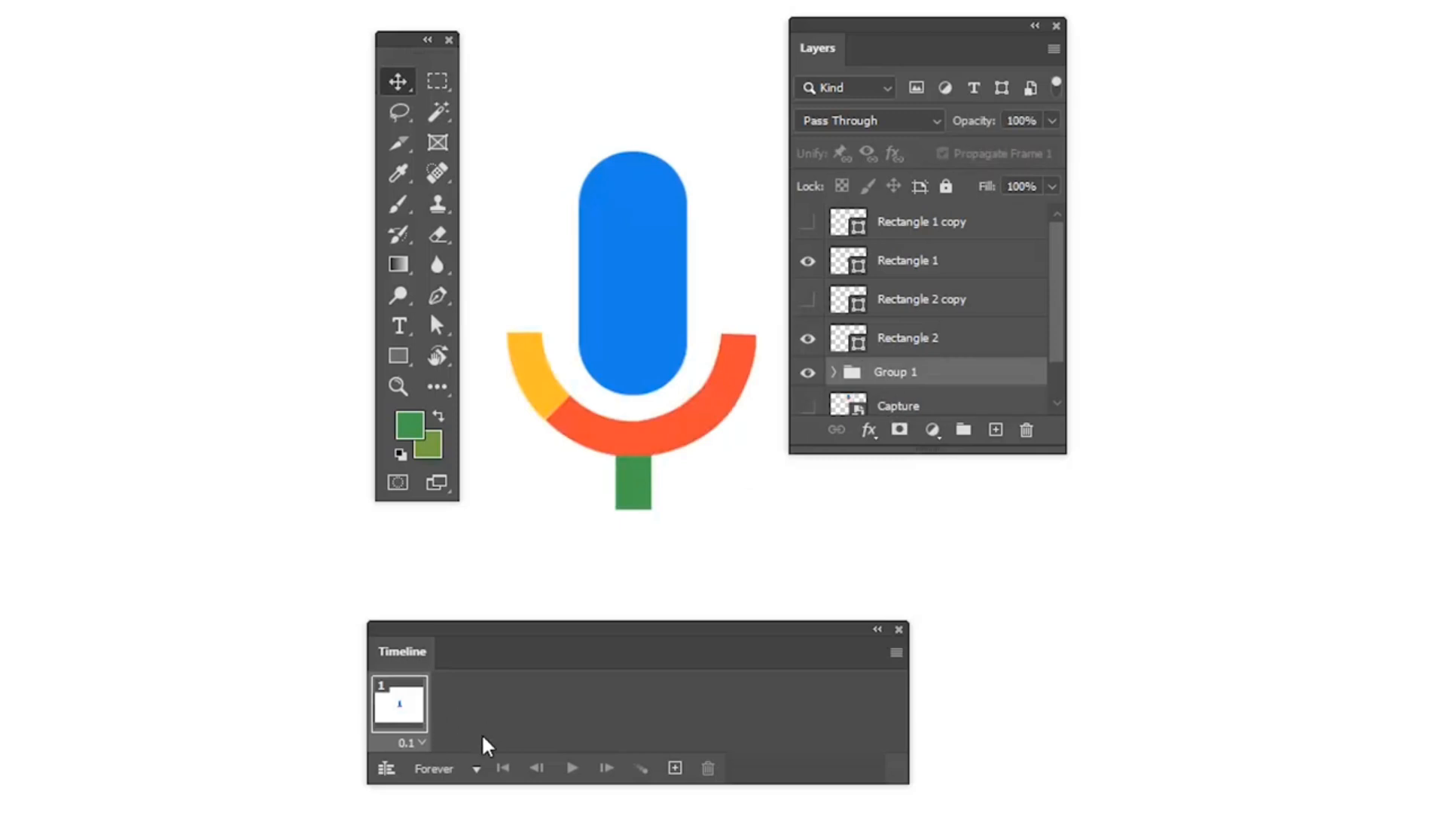
Toggle the visibility of Group 1 and its Shape 1 and Shape 2 layers to identify the microphone's arc parts.
click(807, 374)
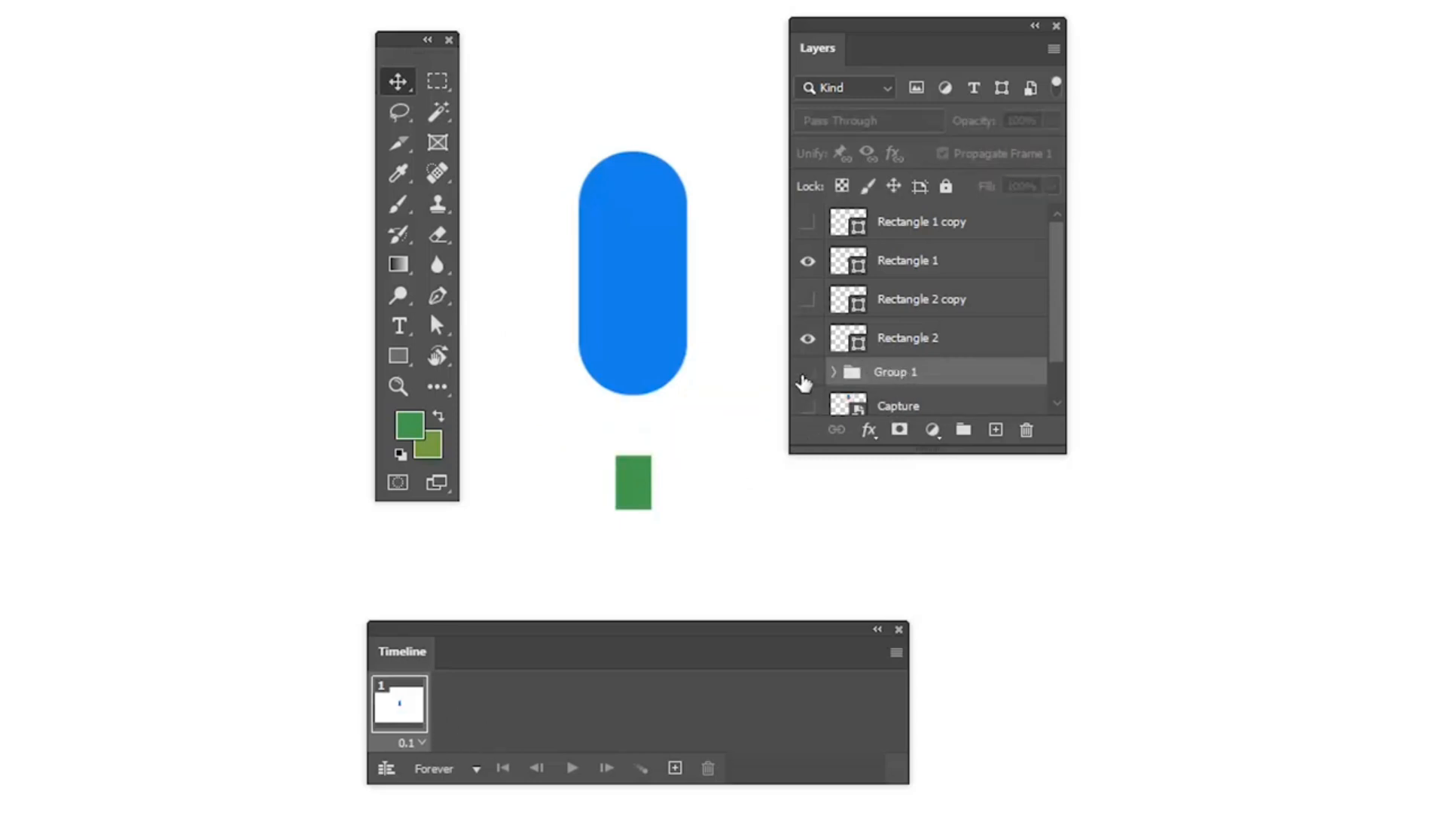
click(806, 374)
click(833, 373)
scroll(881, 361, down, 3)
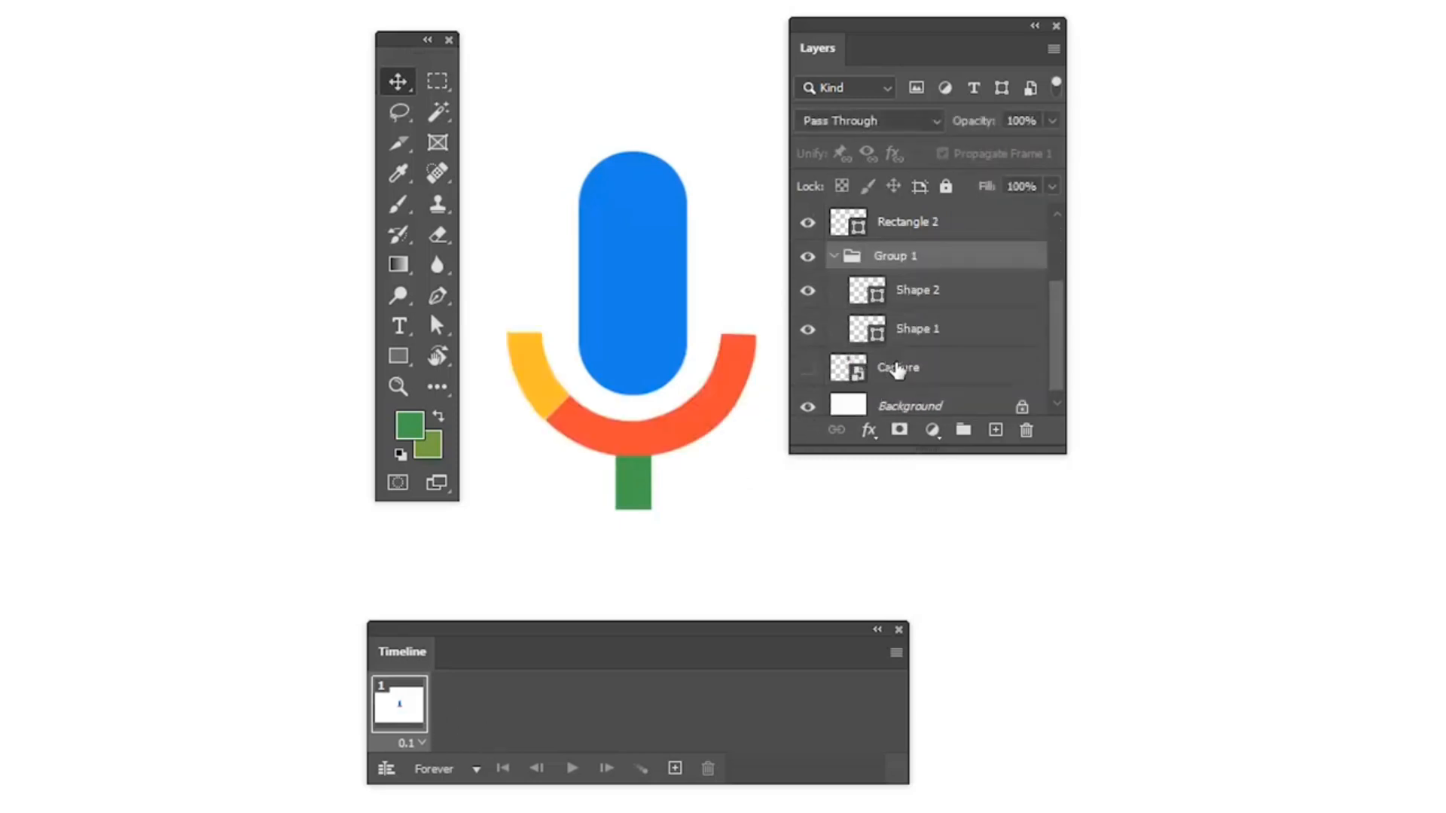
click(808, 329)
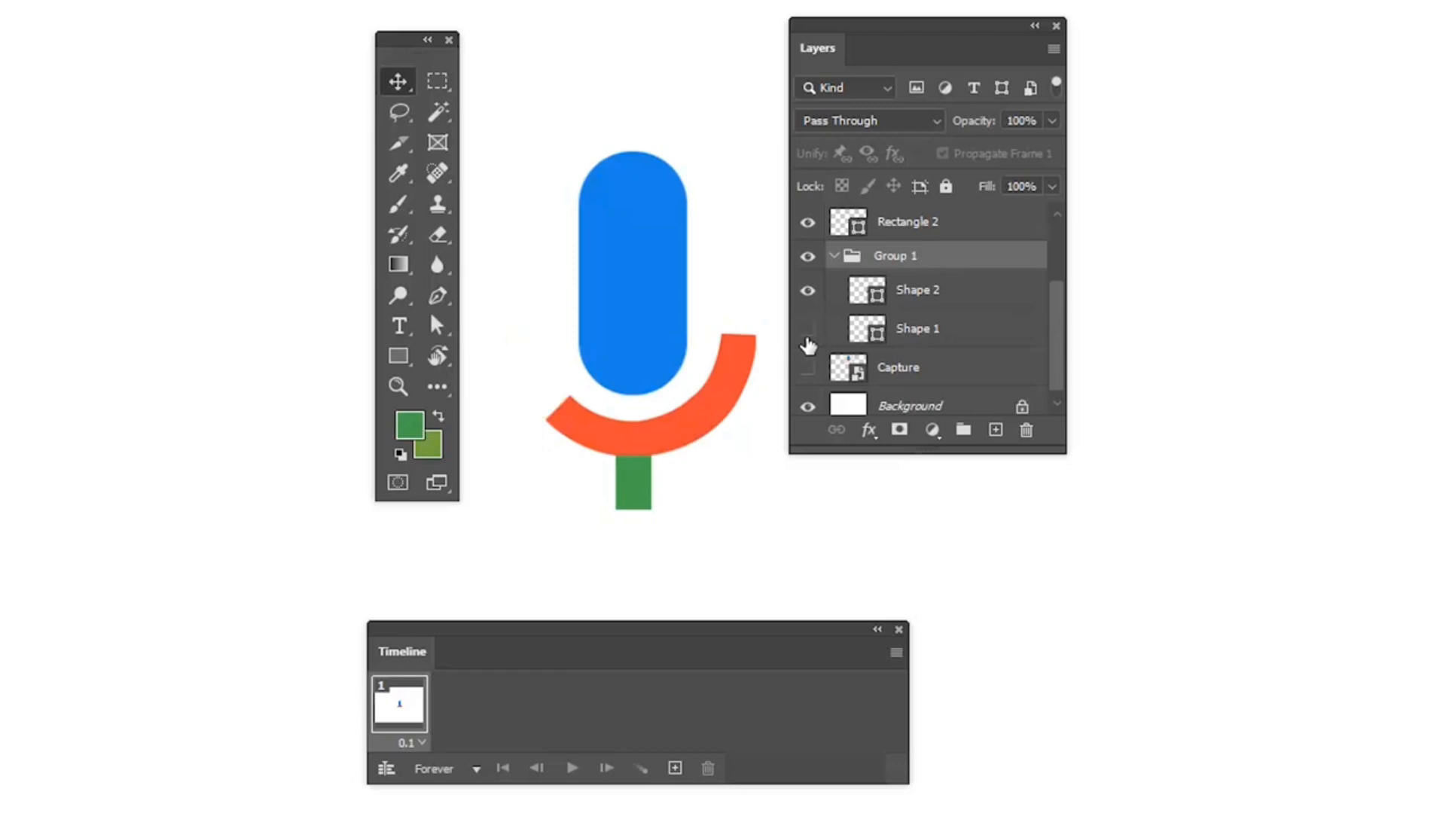
click(807, 329)
click(808, 292)
click(808, 292)
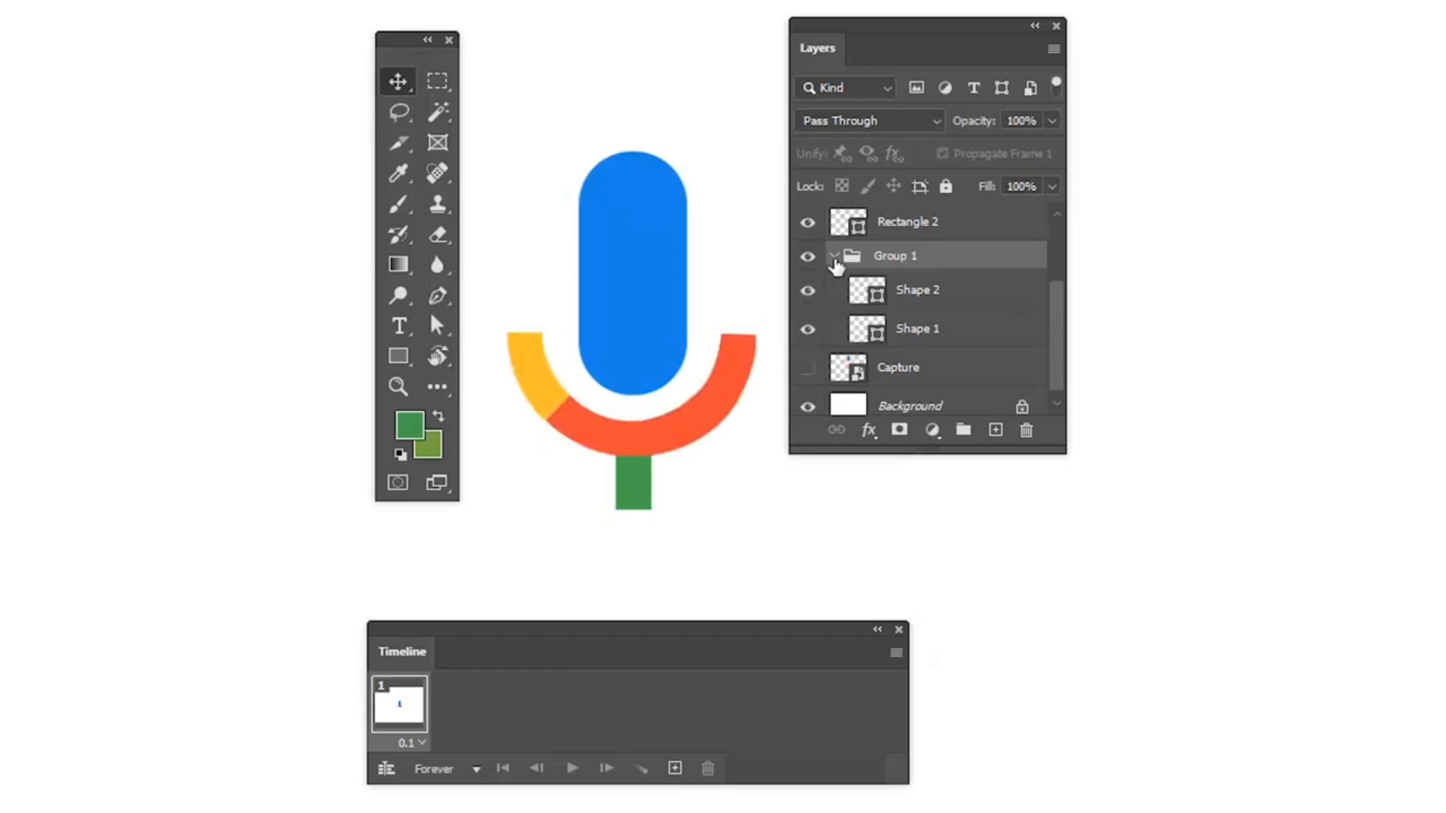
click(834, 258)
click(807, 323)
click(807, 323)
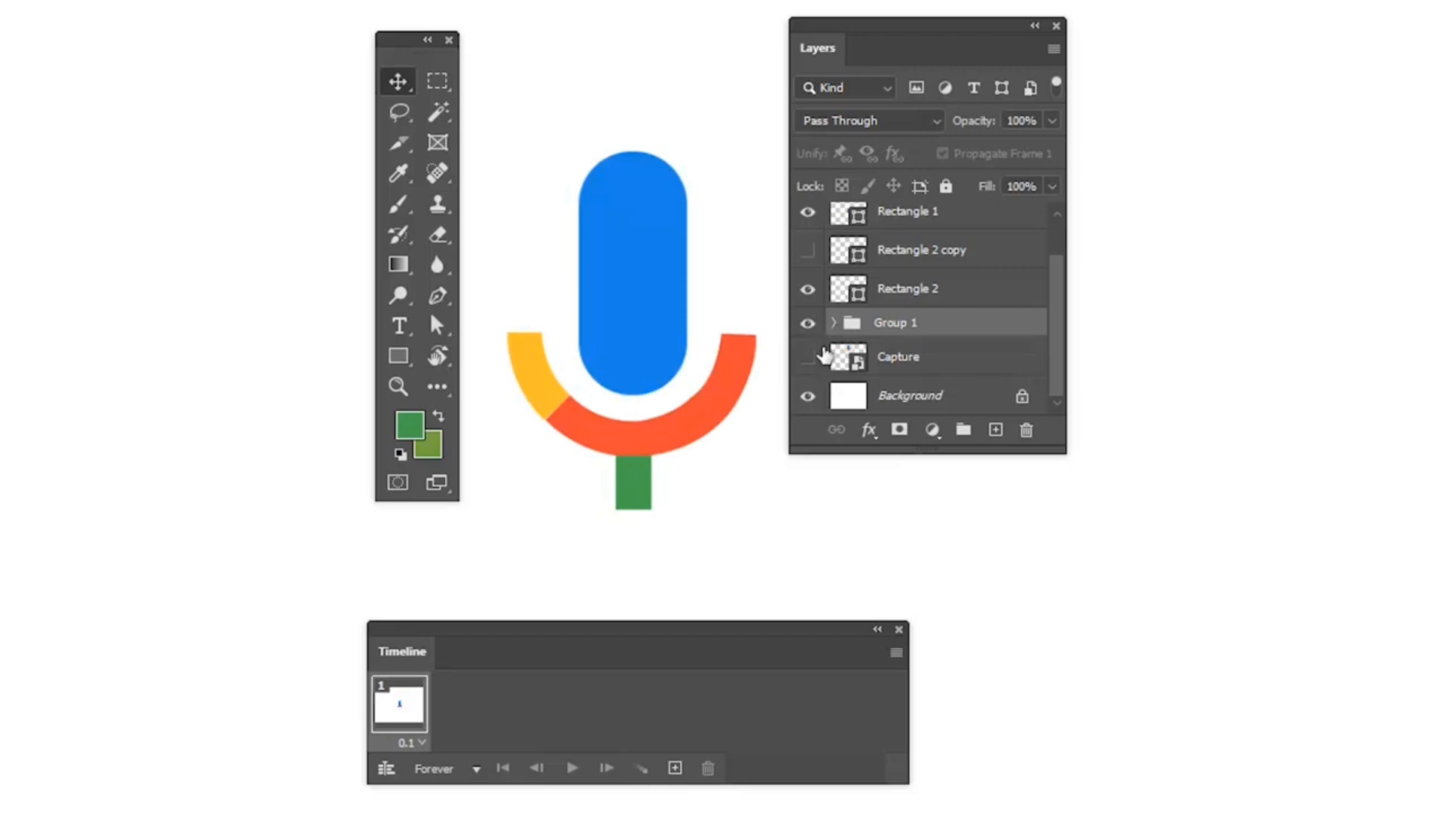
Toggle the Rectangle 2 and Rectangle 2 copy layers to examine the green stem and its cover shape.
scroll(893, 279, up, 1)
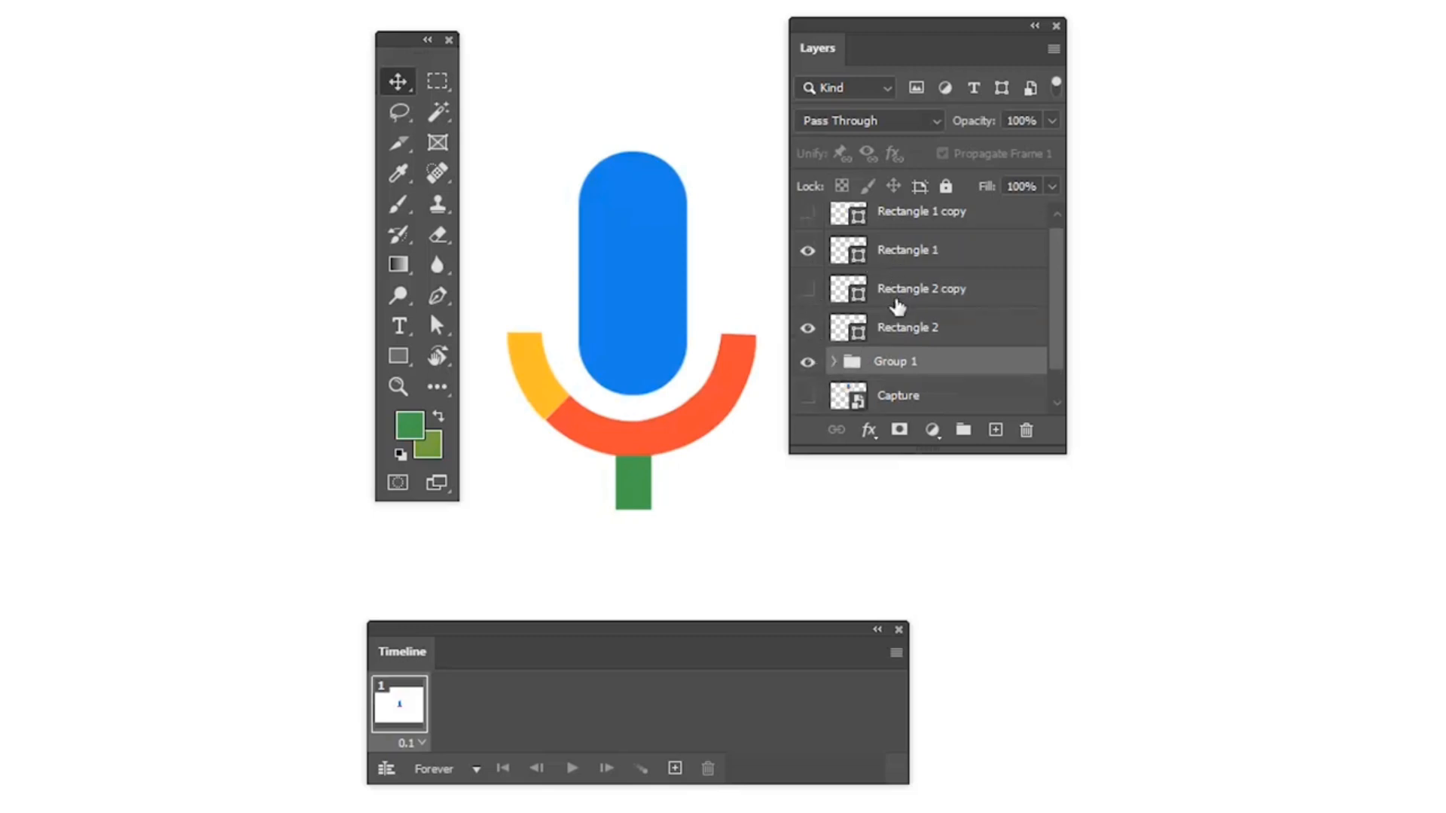
click(895, 331)
click(807, 327)
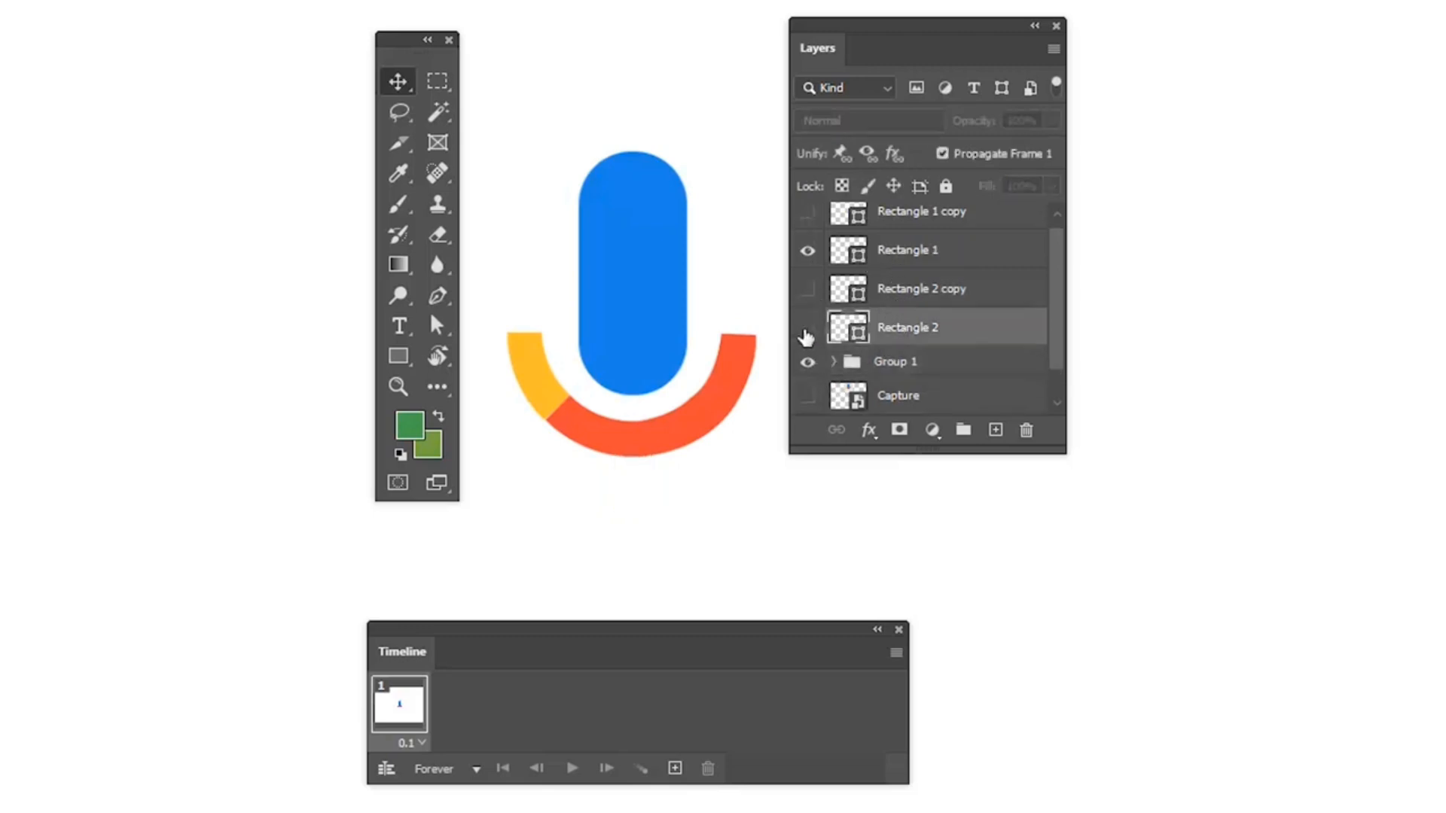
click(807, 327)
click(805, 298)
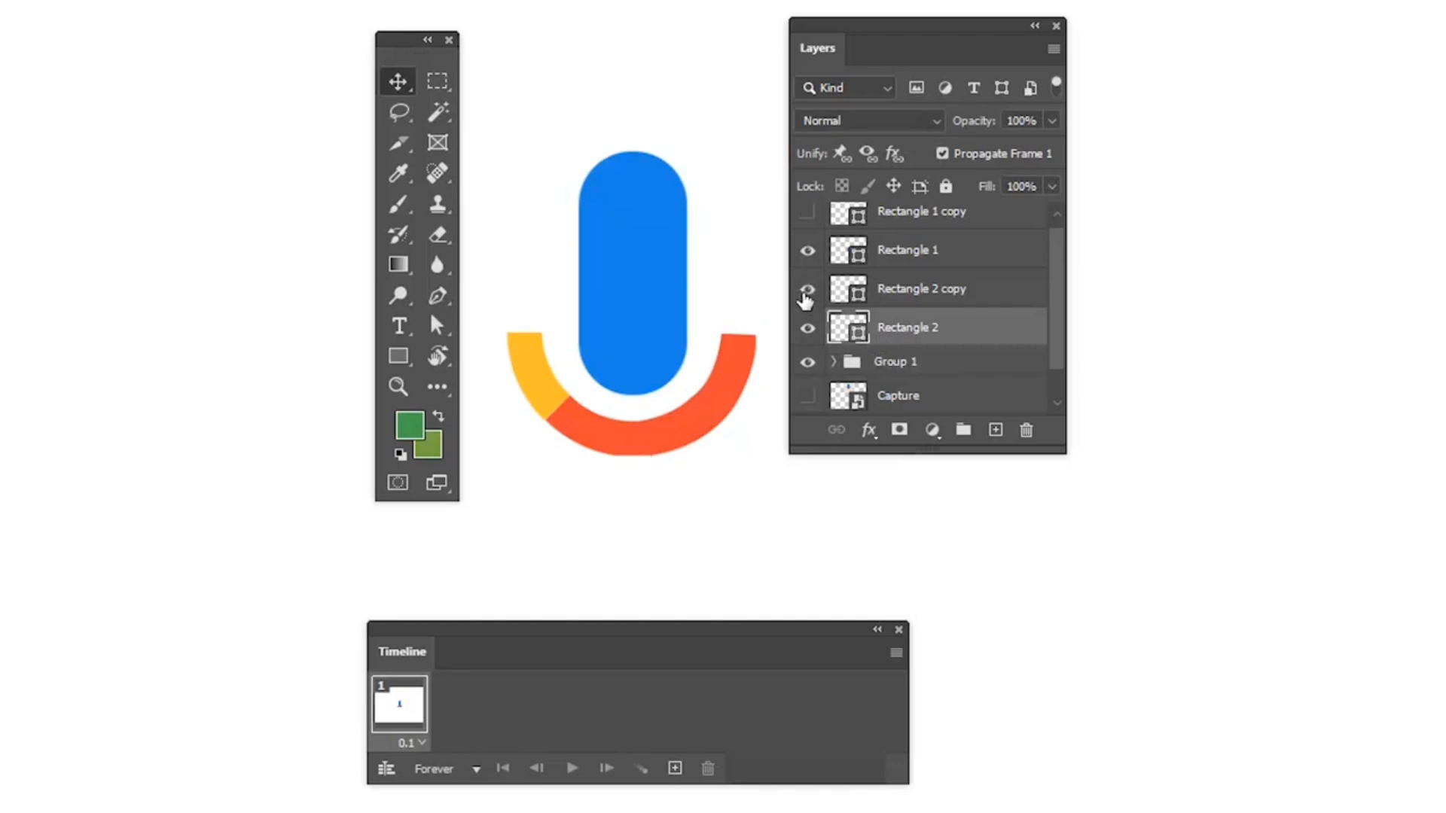
click(804, 298)
click(879, 300)
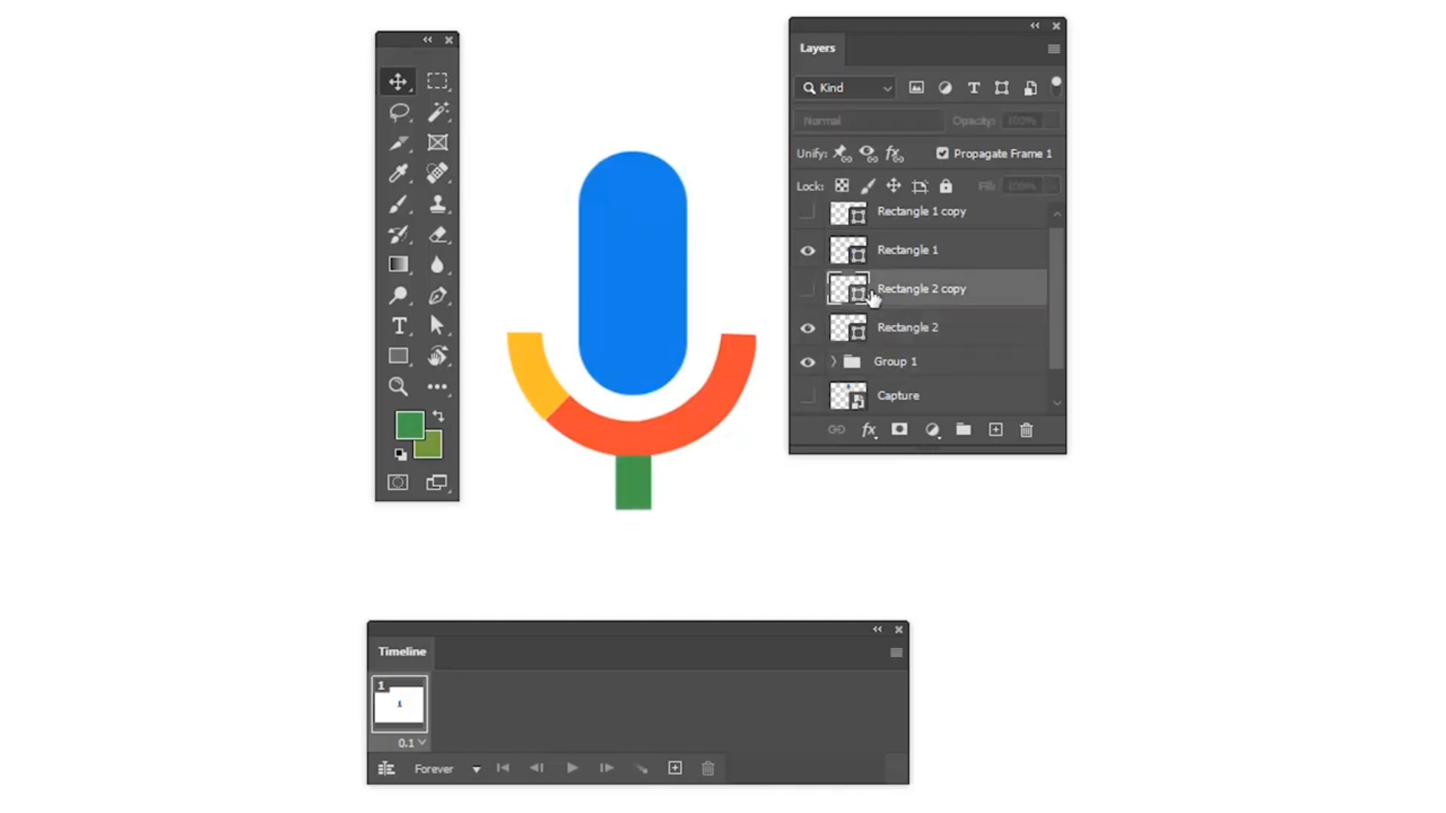
Toggle the Rectangle 1 and Rectangle 1 copy layers to examine the blue microphone body and its cover shape.
scroll(894, 341, up, 1)
click(885, 261)
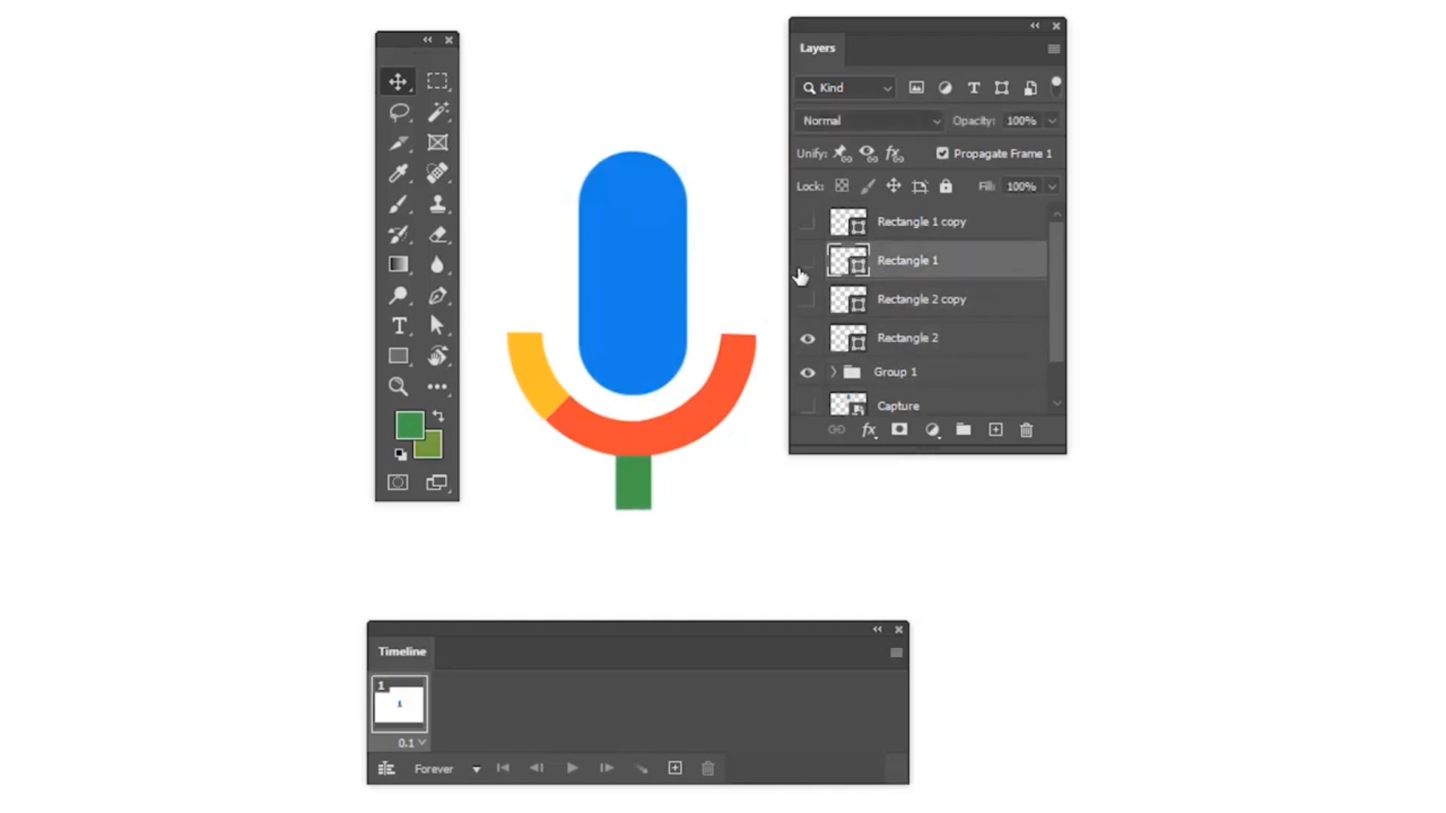
click(807, 260)
click(807, 261)
click(886, 239)
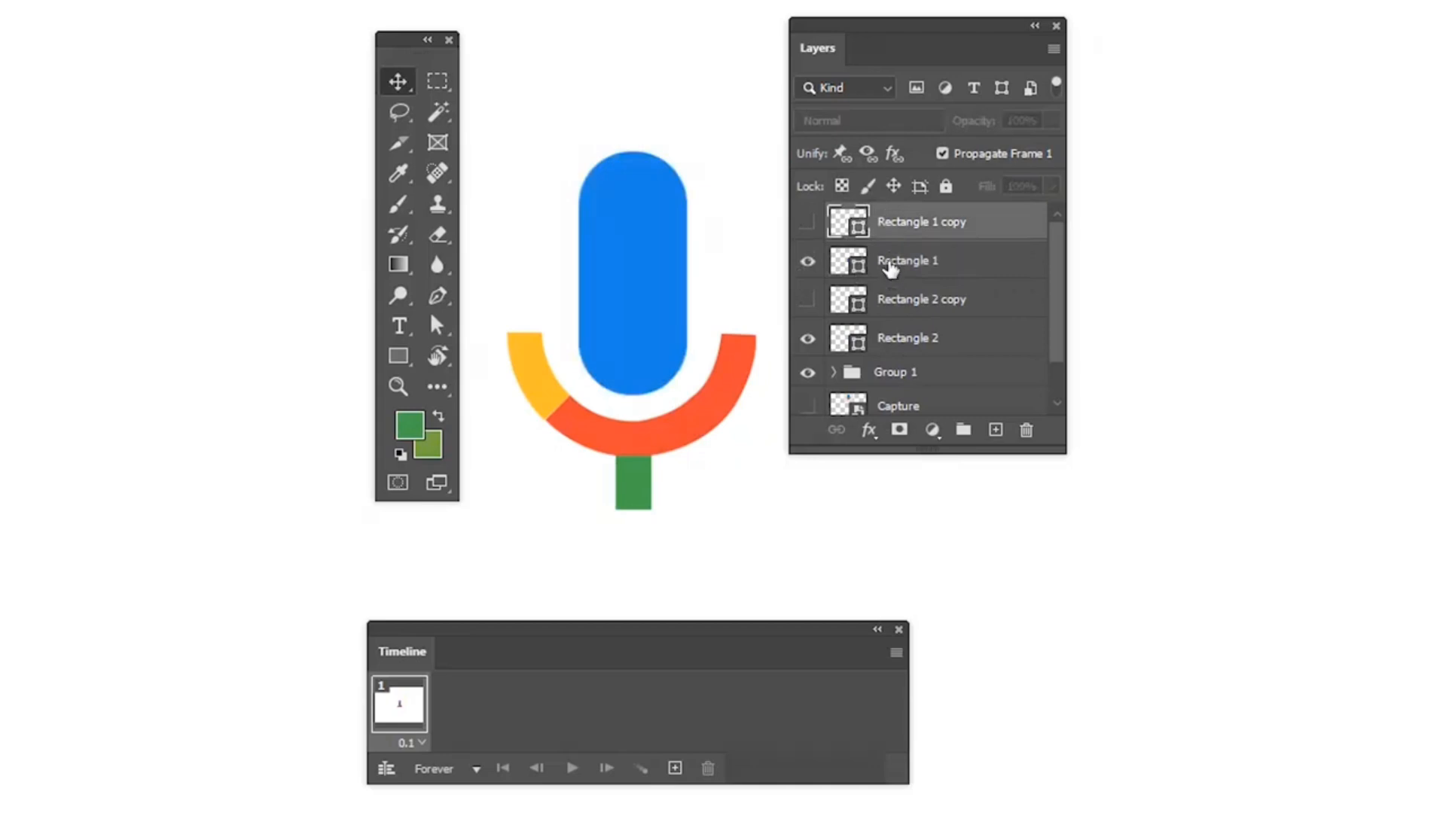
click(808, 223)
click(808, 223)
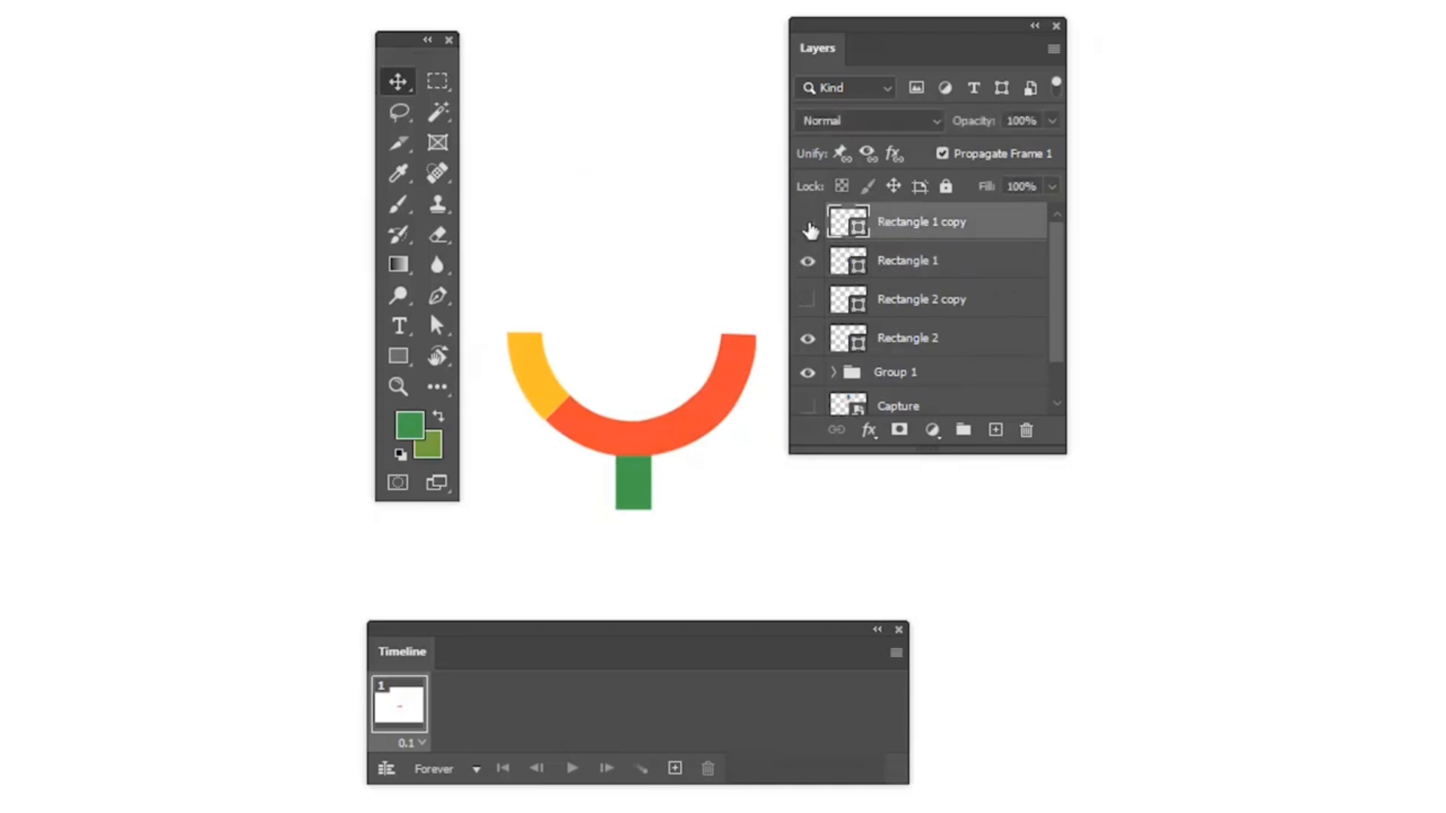
scroll(925, 384, down, 1)
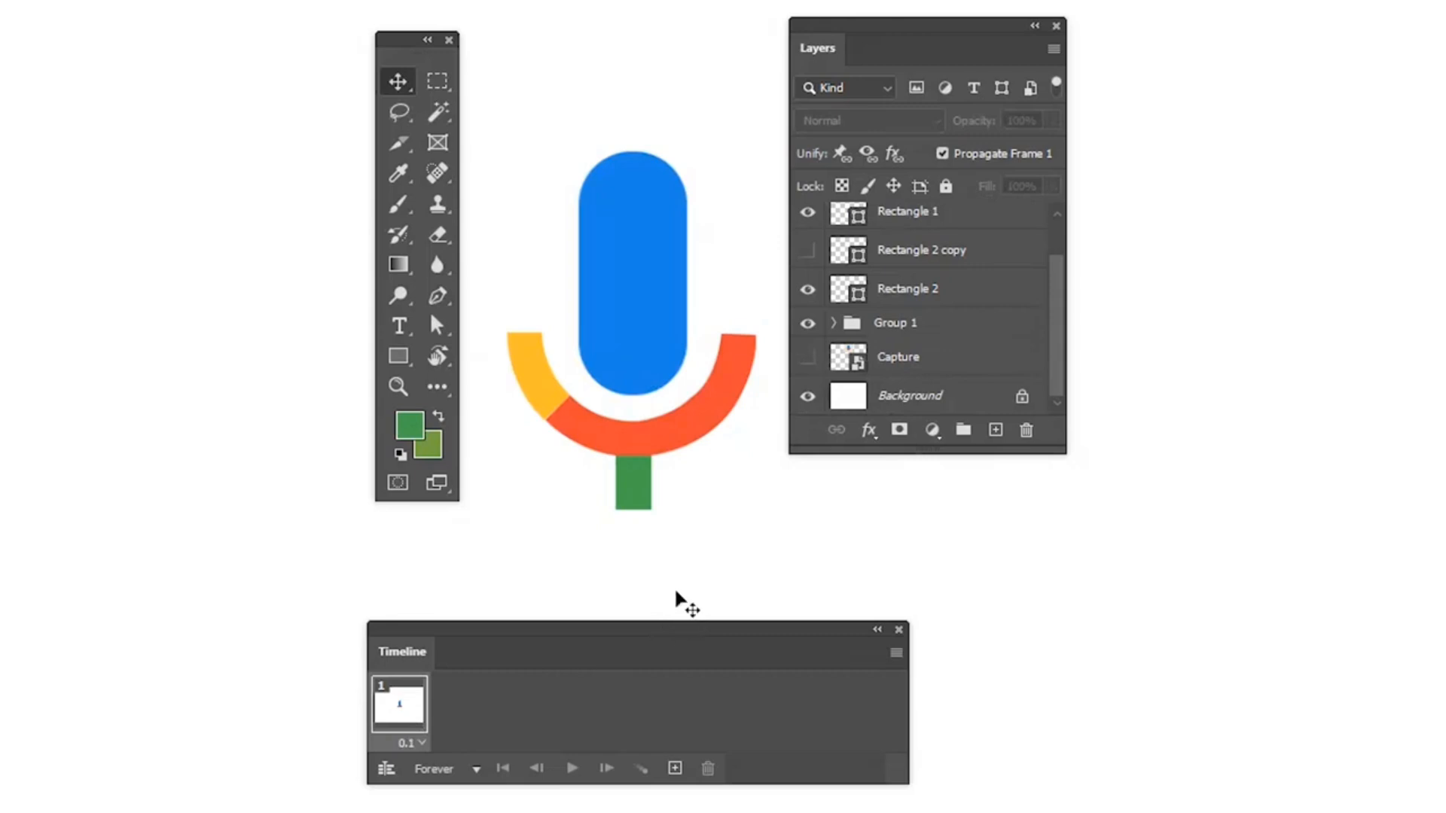
Move the Timeline slightly closer to the artwork and show the Rectangle 2 copy and Rectangle 1 copy cover layers.
mouse_move(682, 640)
mouse_down()
mouse_move(693, 617)
mouse_move(678, 616)
mouse_up()
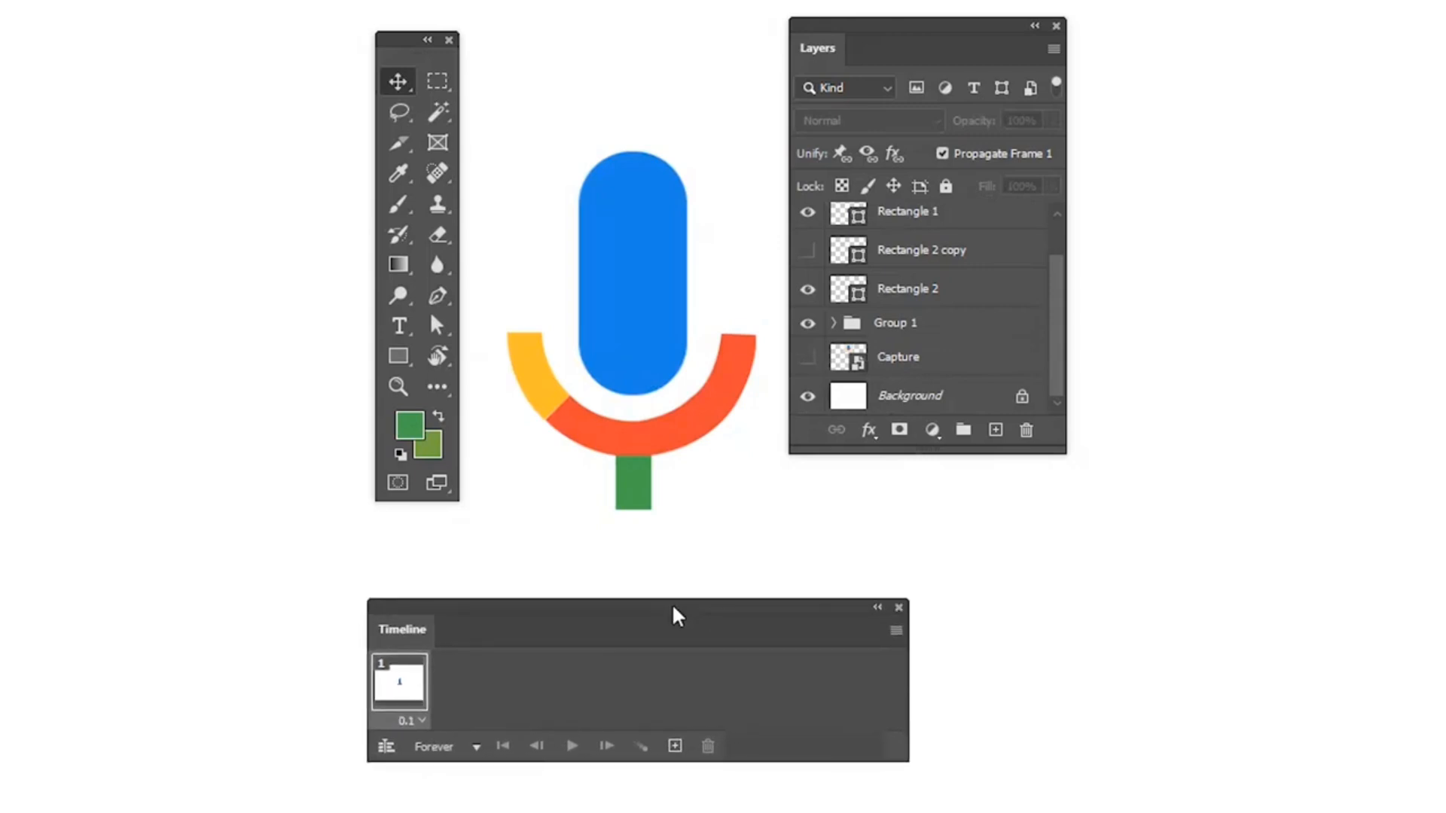
click(806, 252)
scroll(858, 348, up, 1)
click(807, 213)
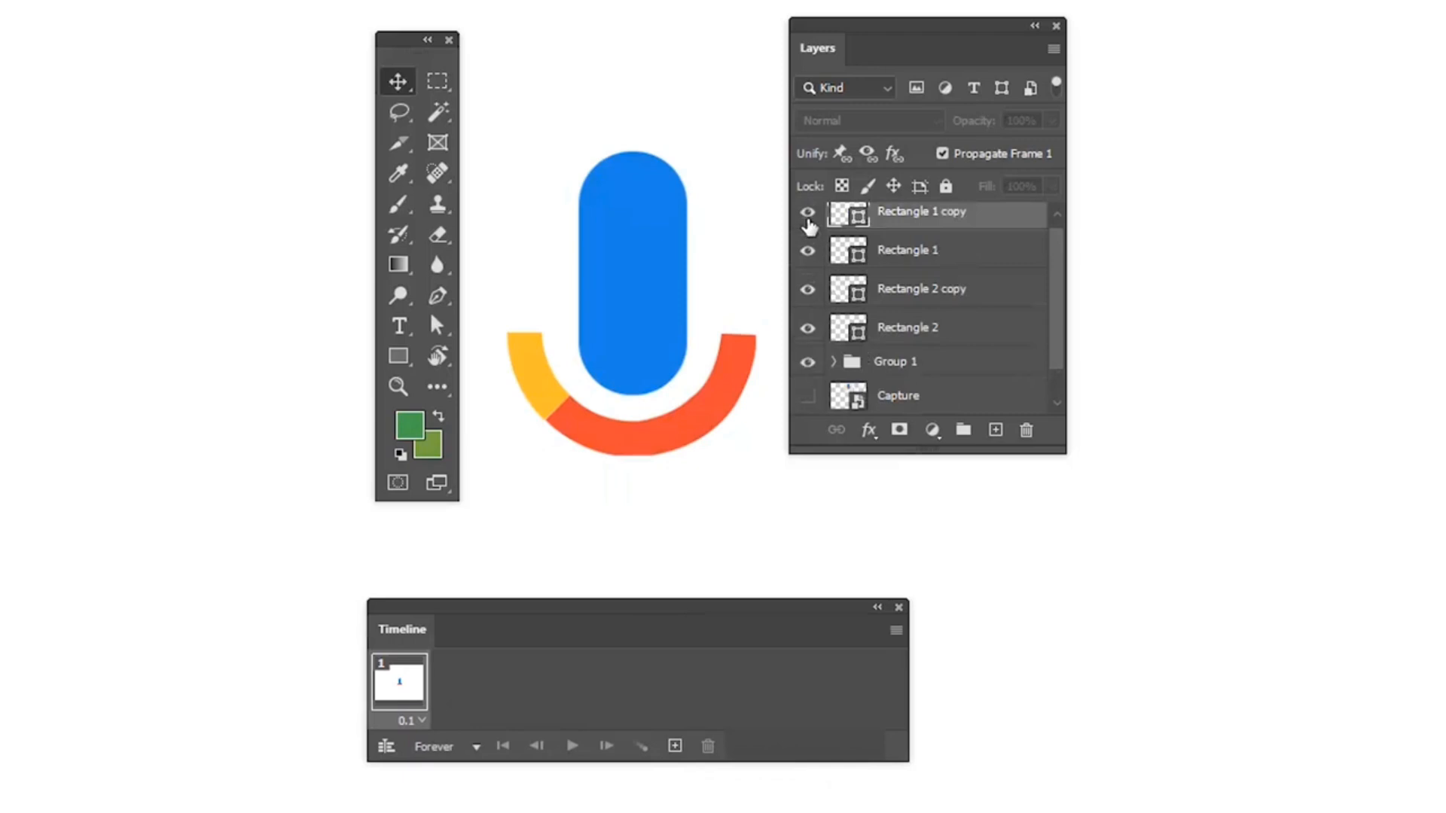
Set Group 1's opacity to 0% in frame 1.
click(878, 369)
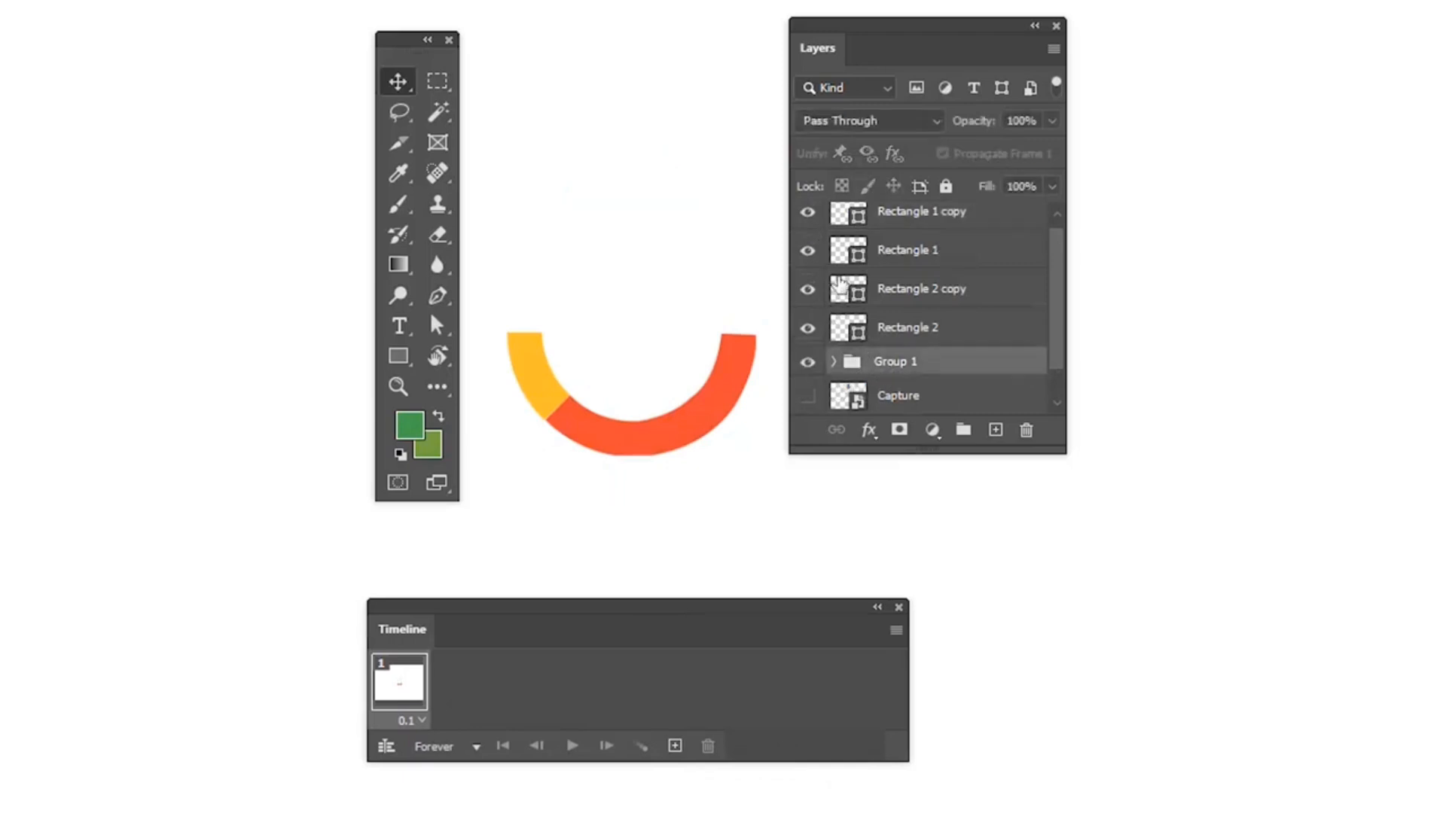
click(1049, 124)
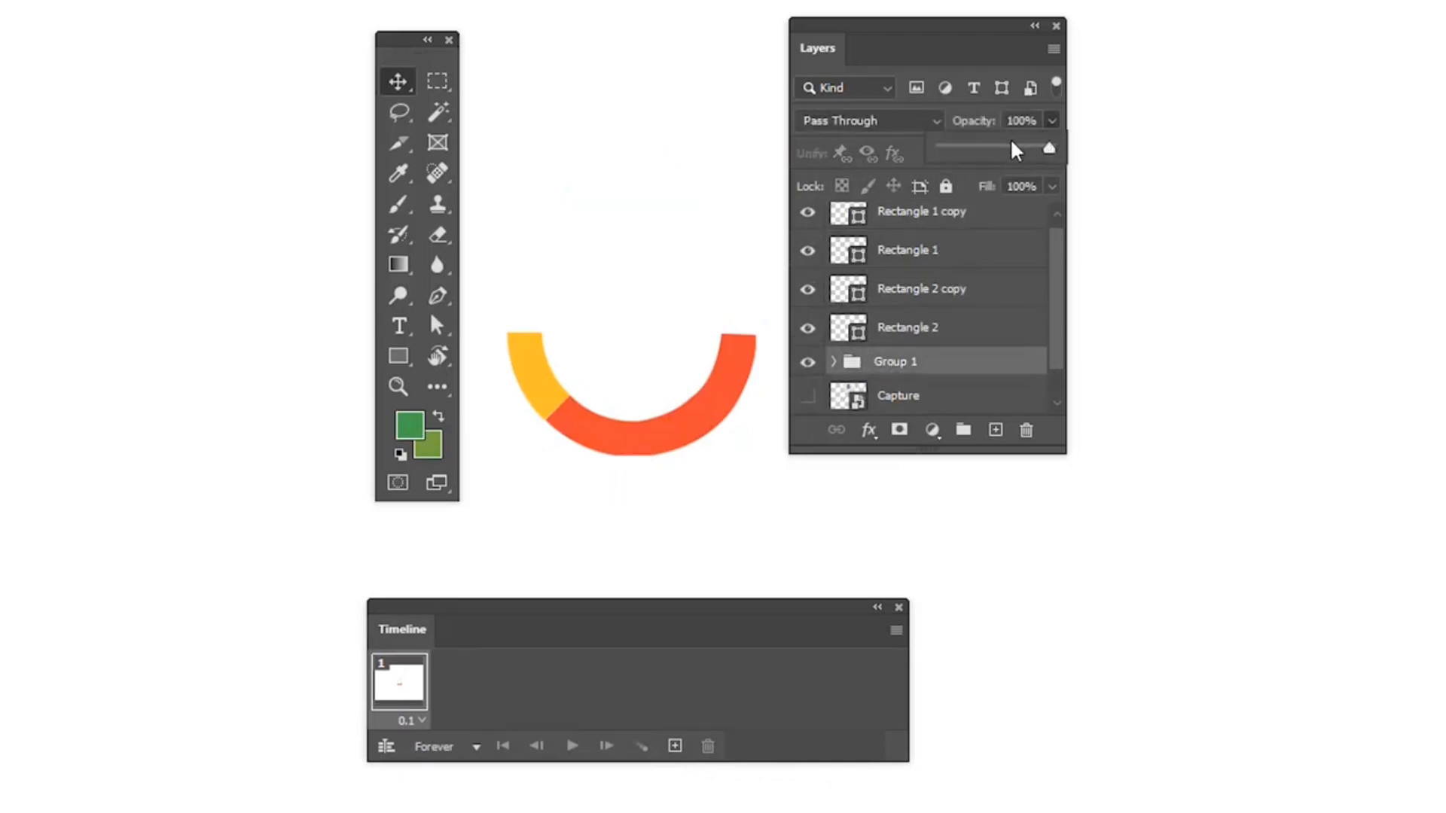
drag(1017, 150, 882, 179)
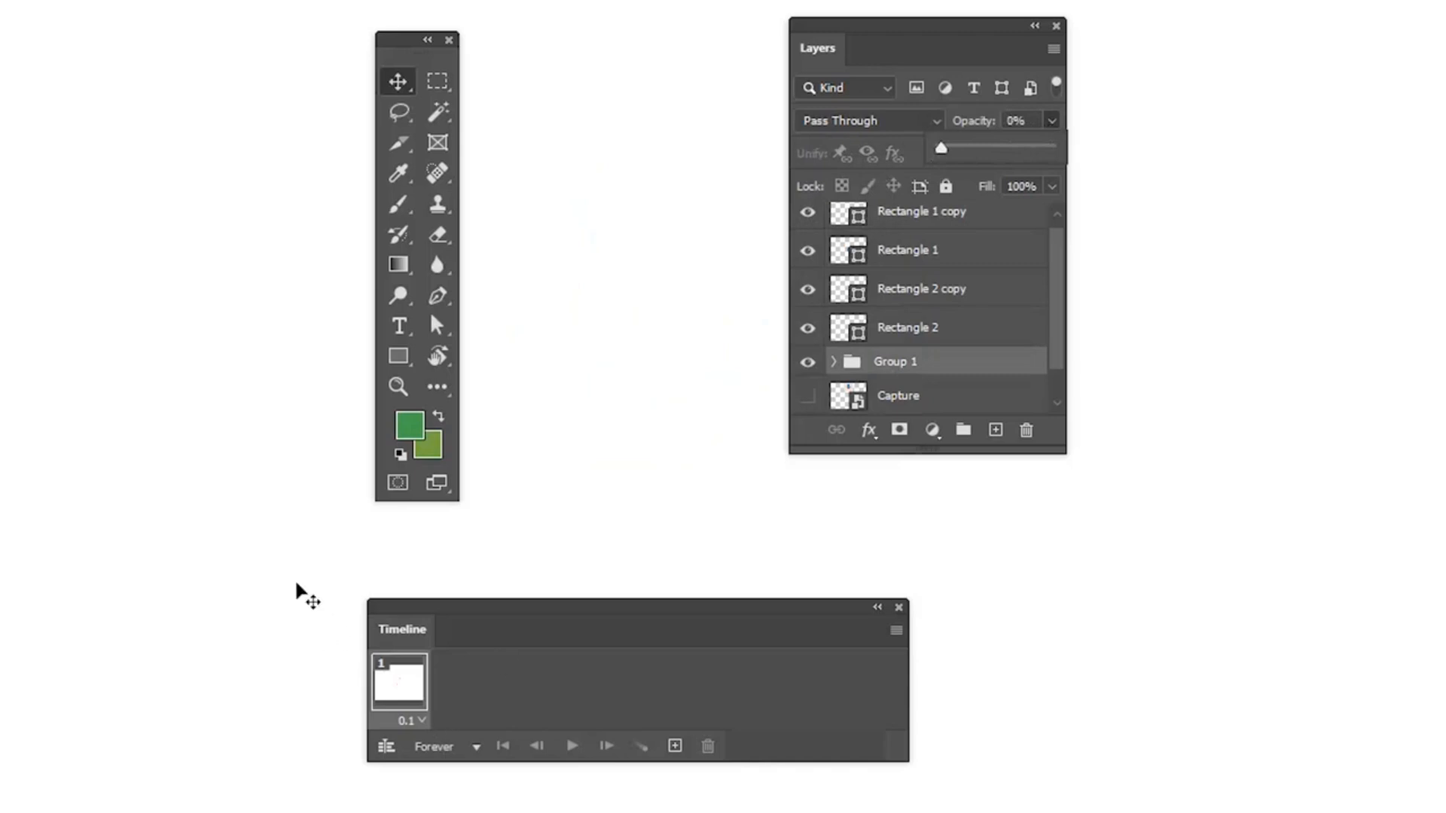
click(386, 701)
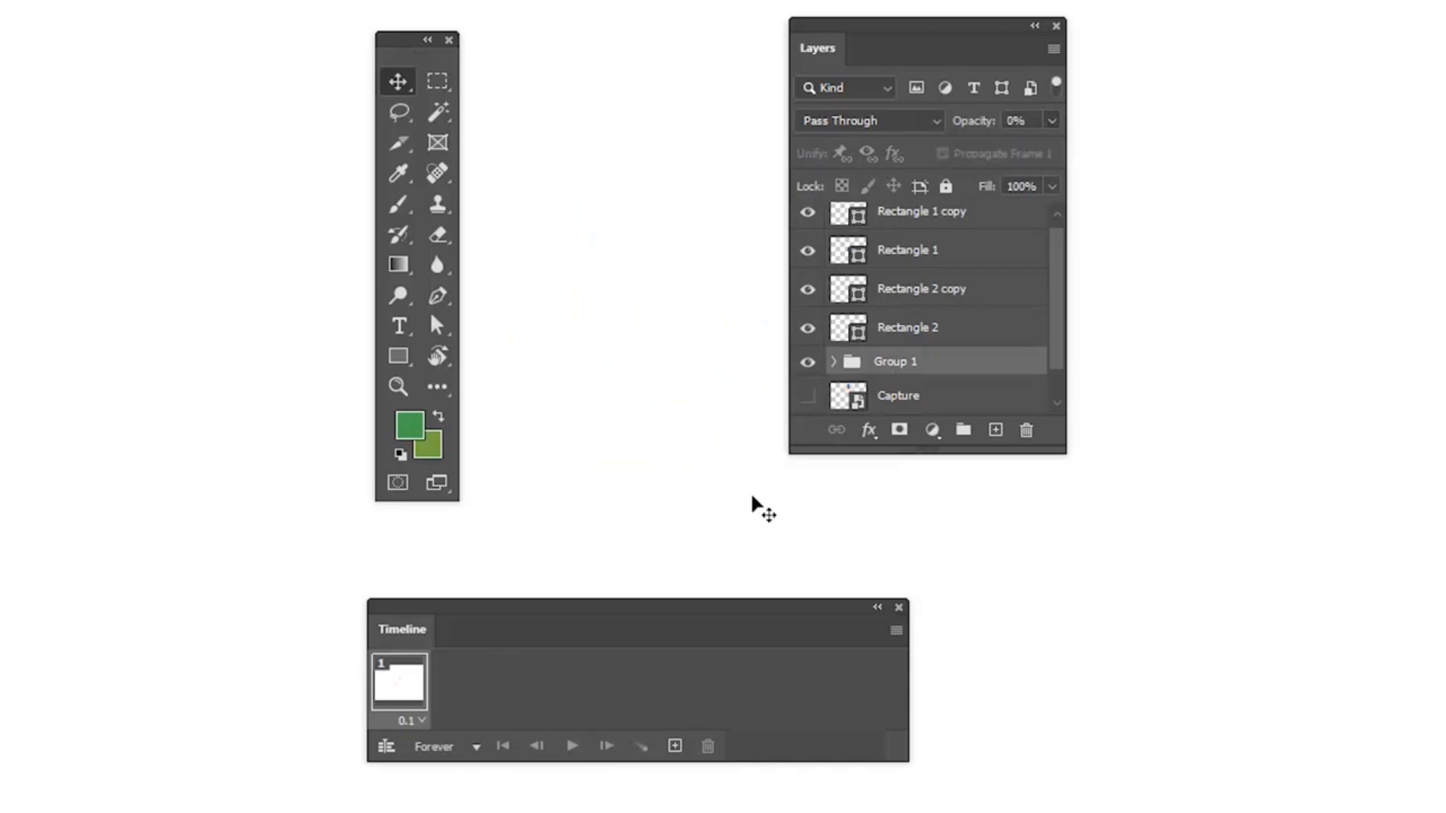
Add frame 2 and nudge the Rectangle 2 copy cover upward to uncover the lower part of the green stem.
click(903, 329)
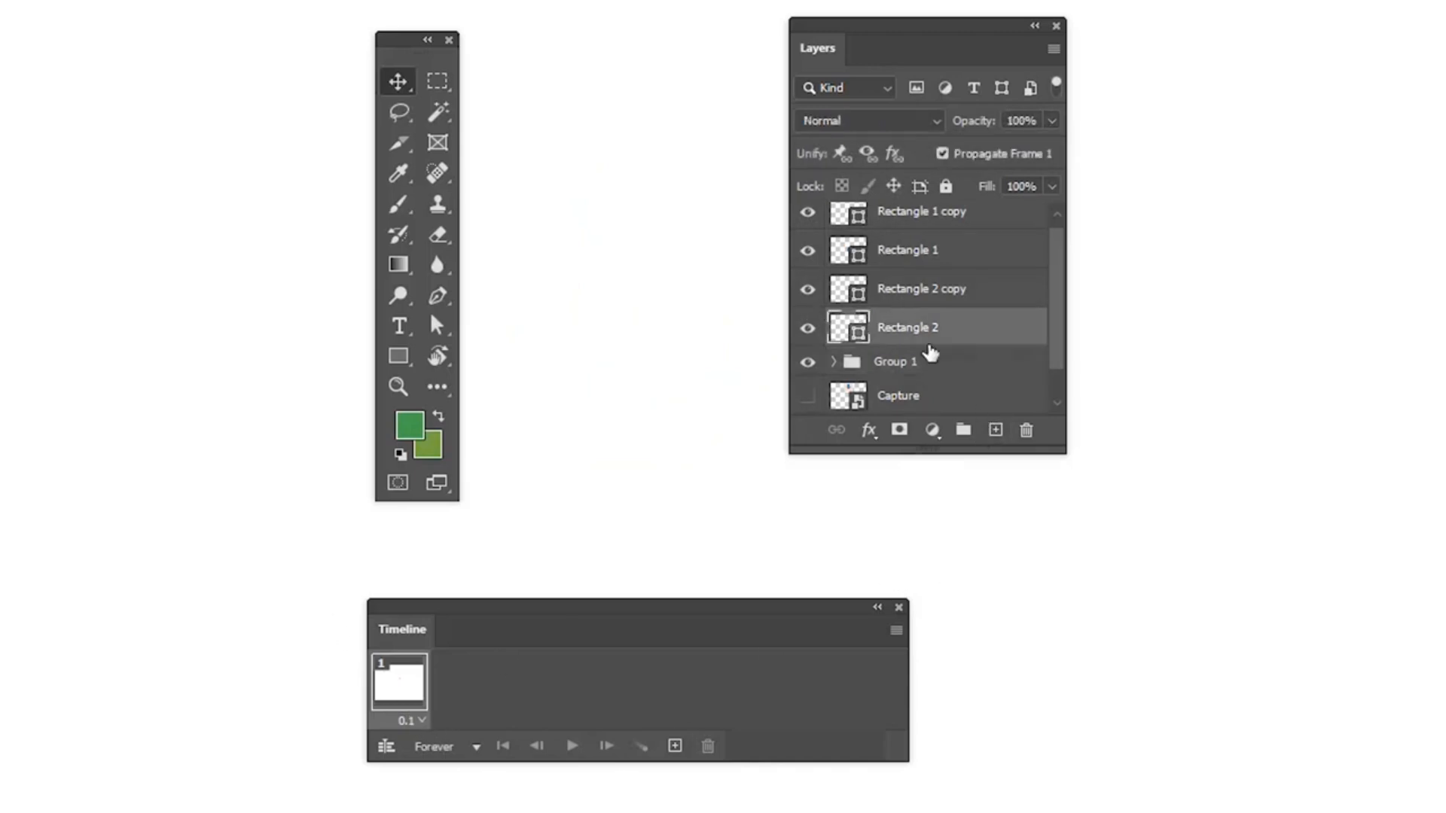
scroll(930, 352, up, 1)
click(877, 310)
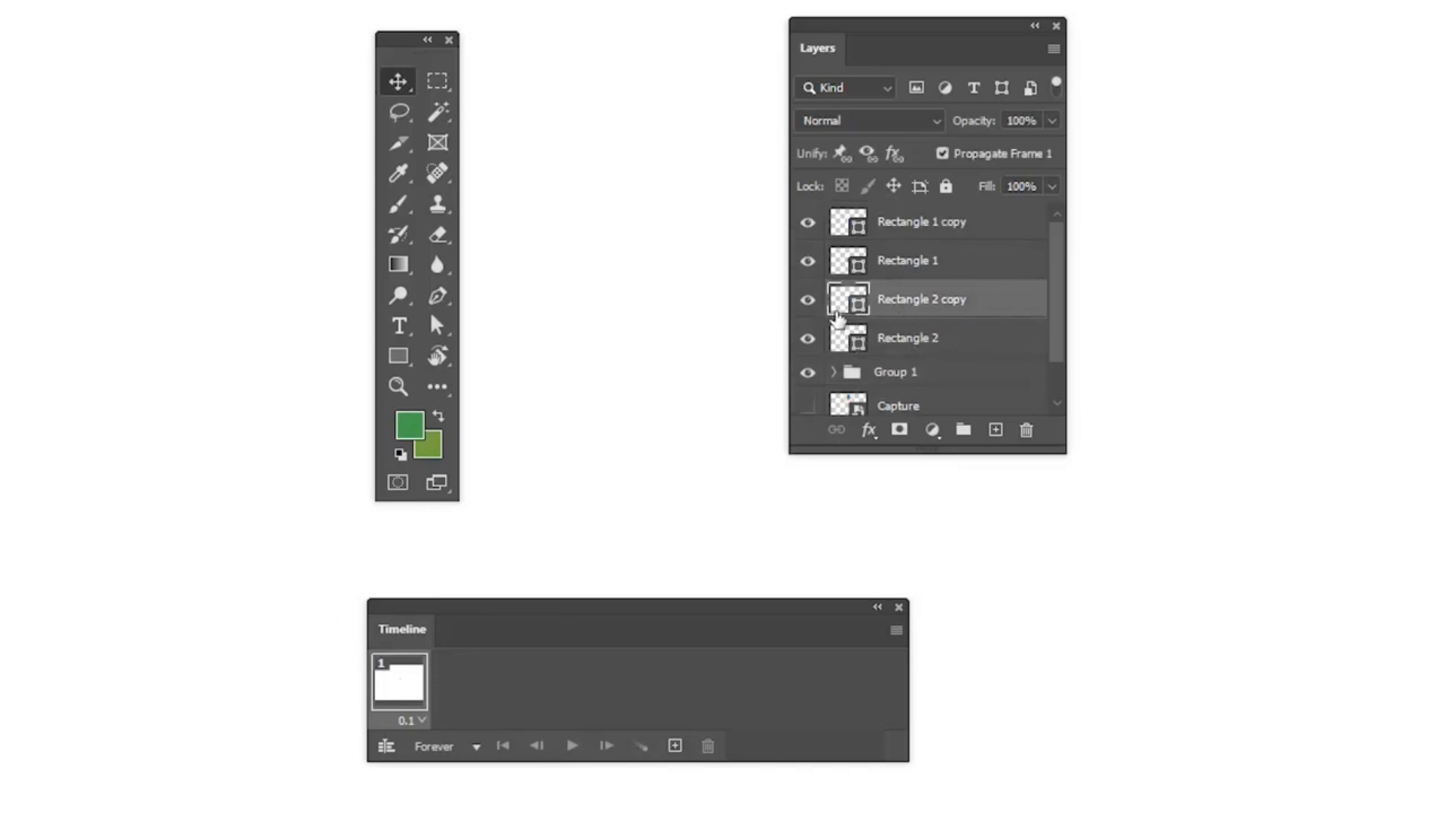
click(807, 303)
click(808, 303)
click(675, 747)
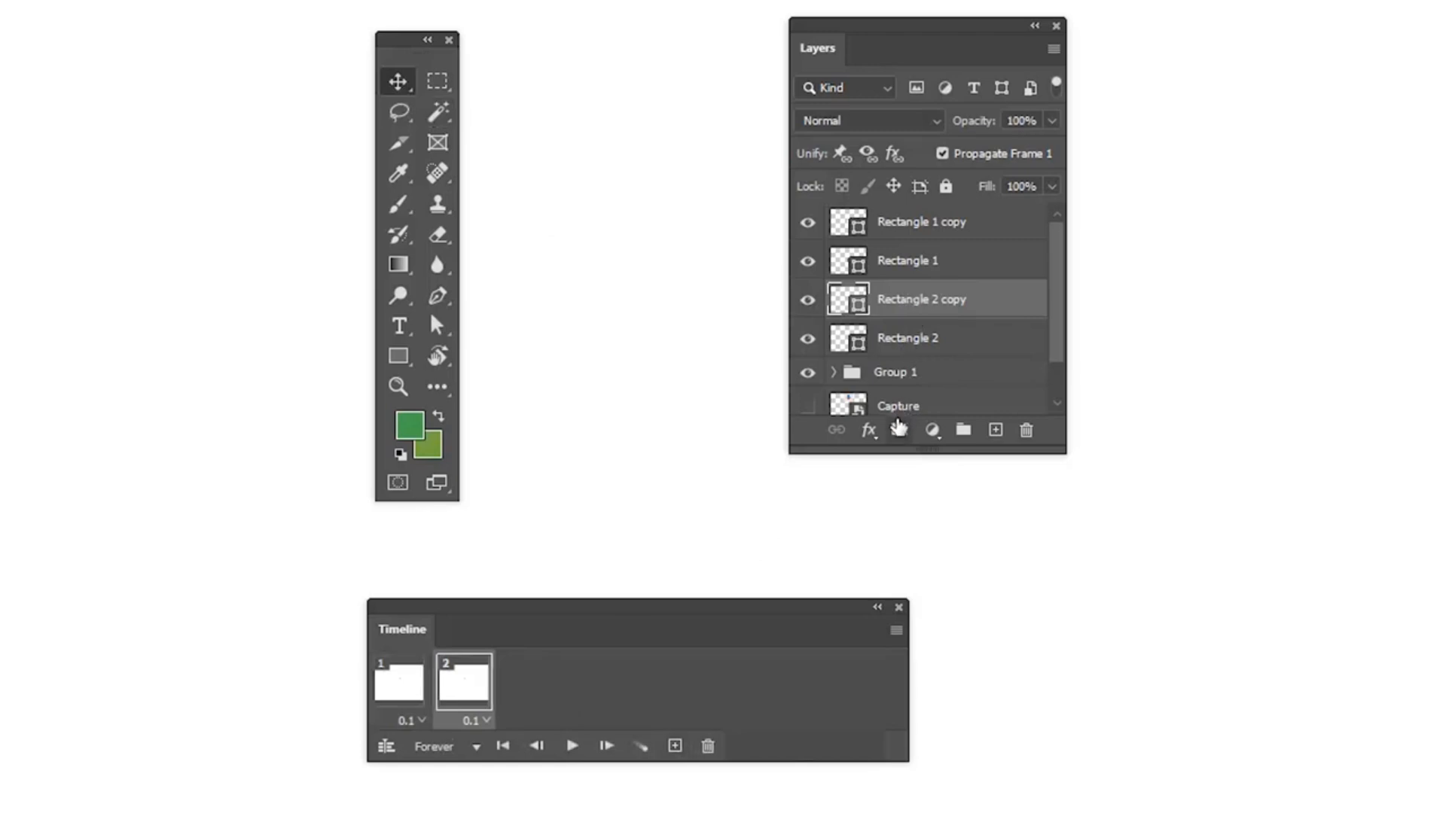
key(shift+Up)
key(shift+Up)
Add frames 3 and 4, nudging the Rectangle 2 copy cover up until the stem is fully uncovered, and set the cover's opacity to 0%.
click(675, 746)
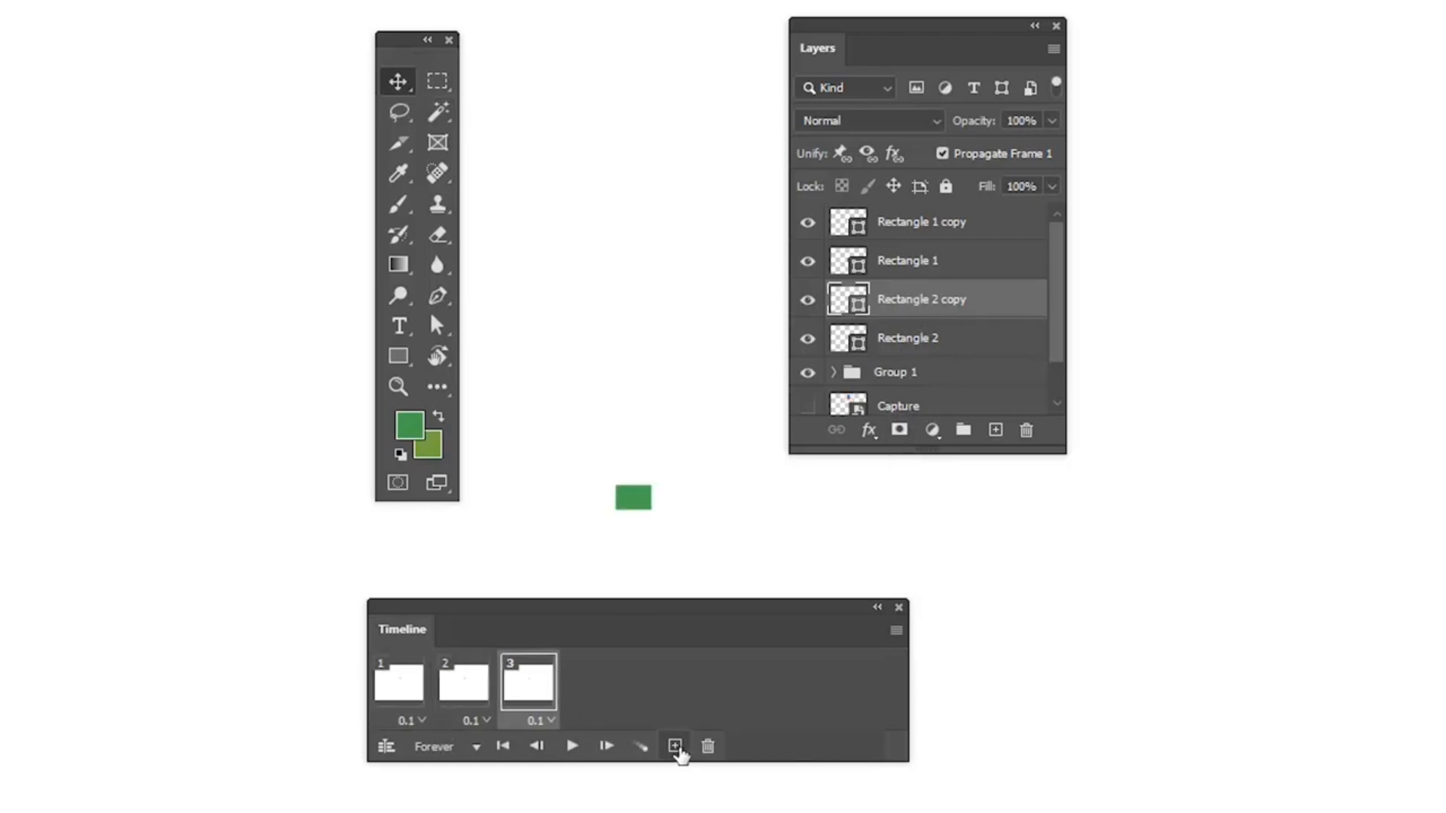
key(shift+Up)
key(shift+Up)
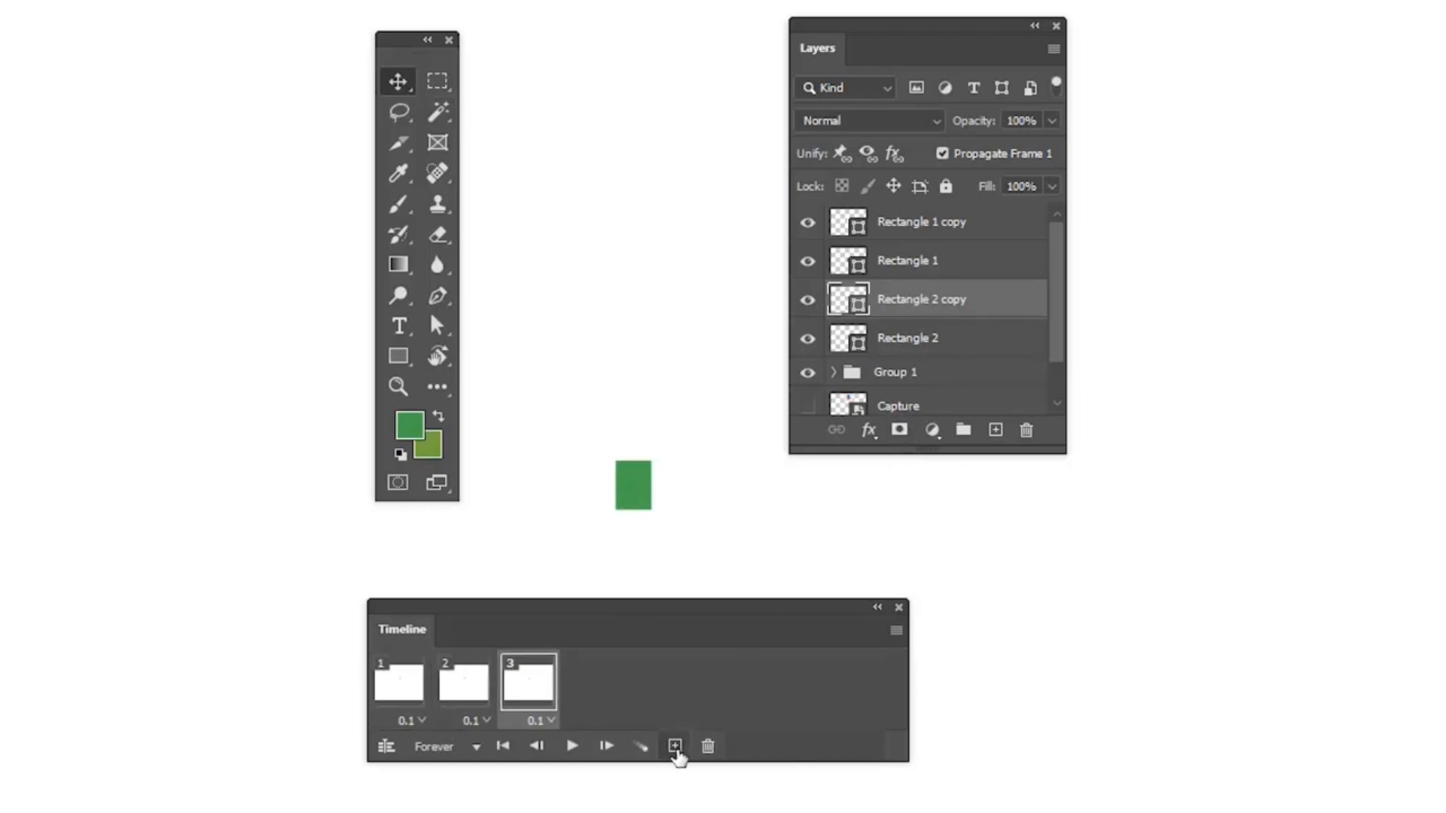
click(674, 746)
key(shift+Up)
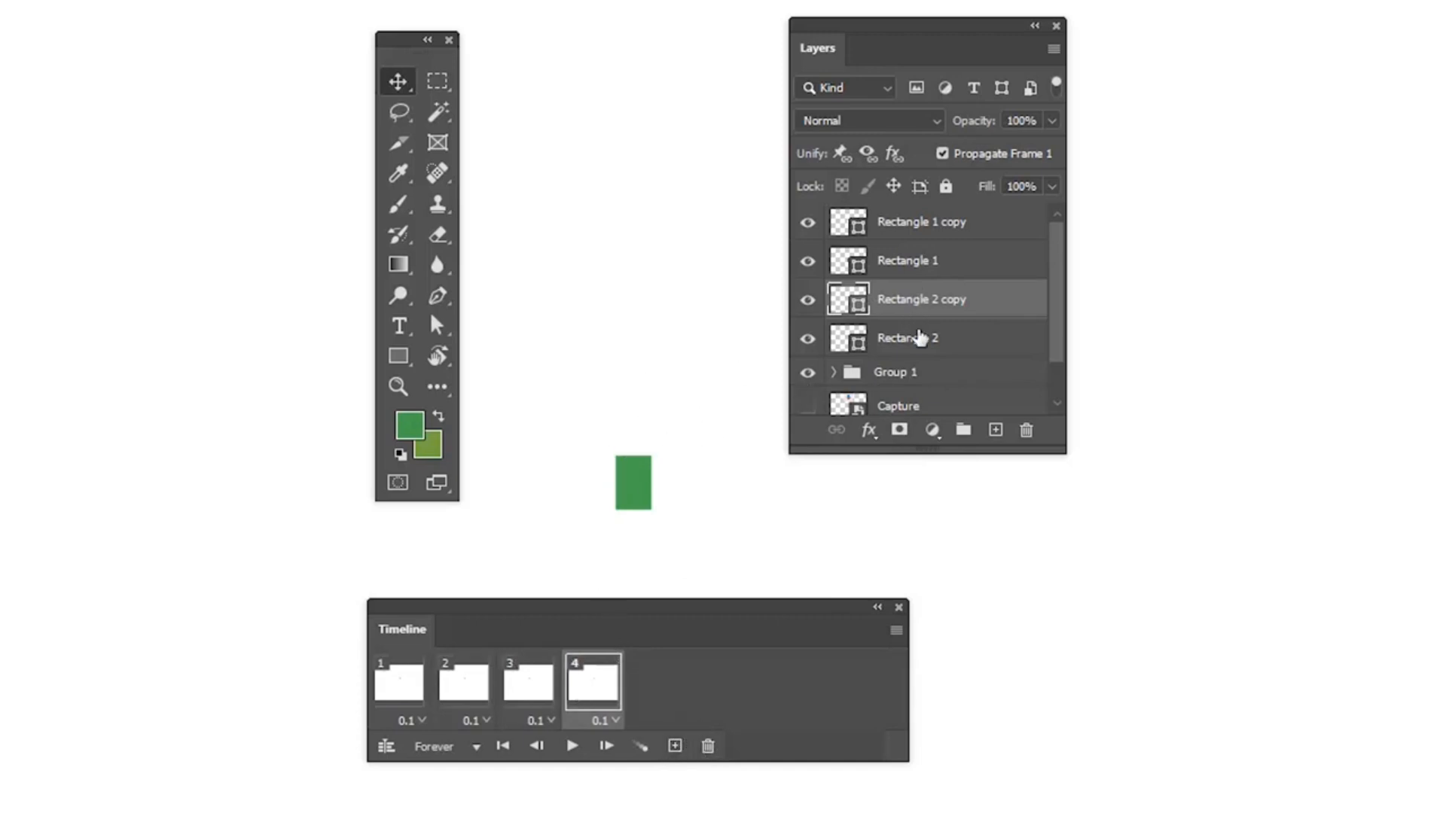
drag(1052, 122, 908, 167)
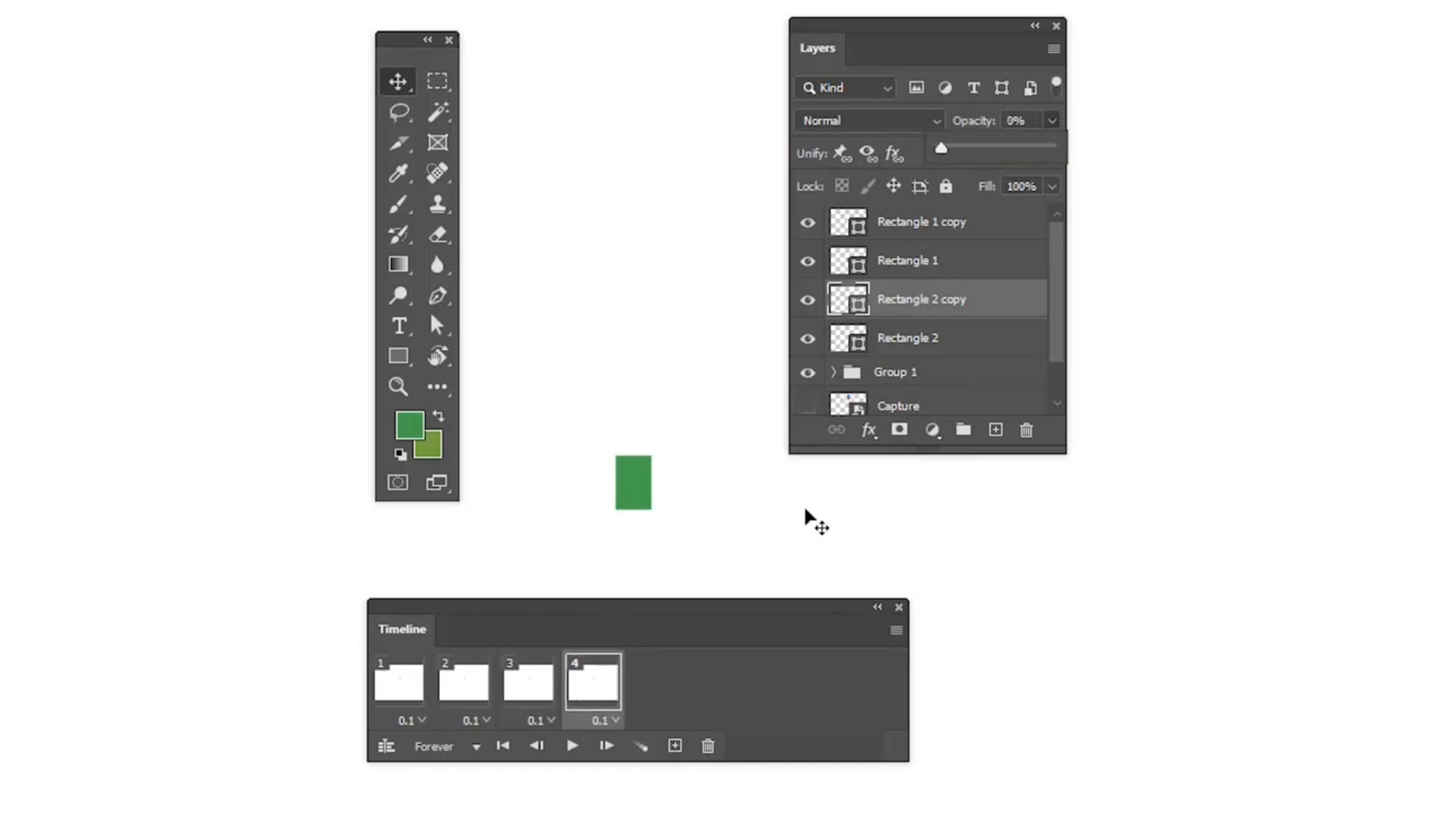
Add frame 5 and set Group 1's opacity to 25% in it.
click(914, 342)
click(817, 379)
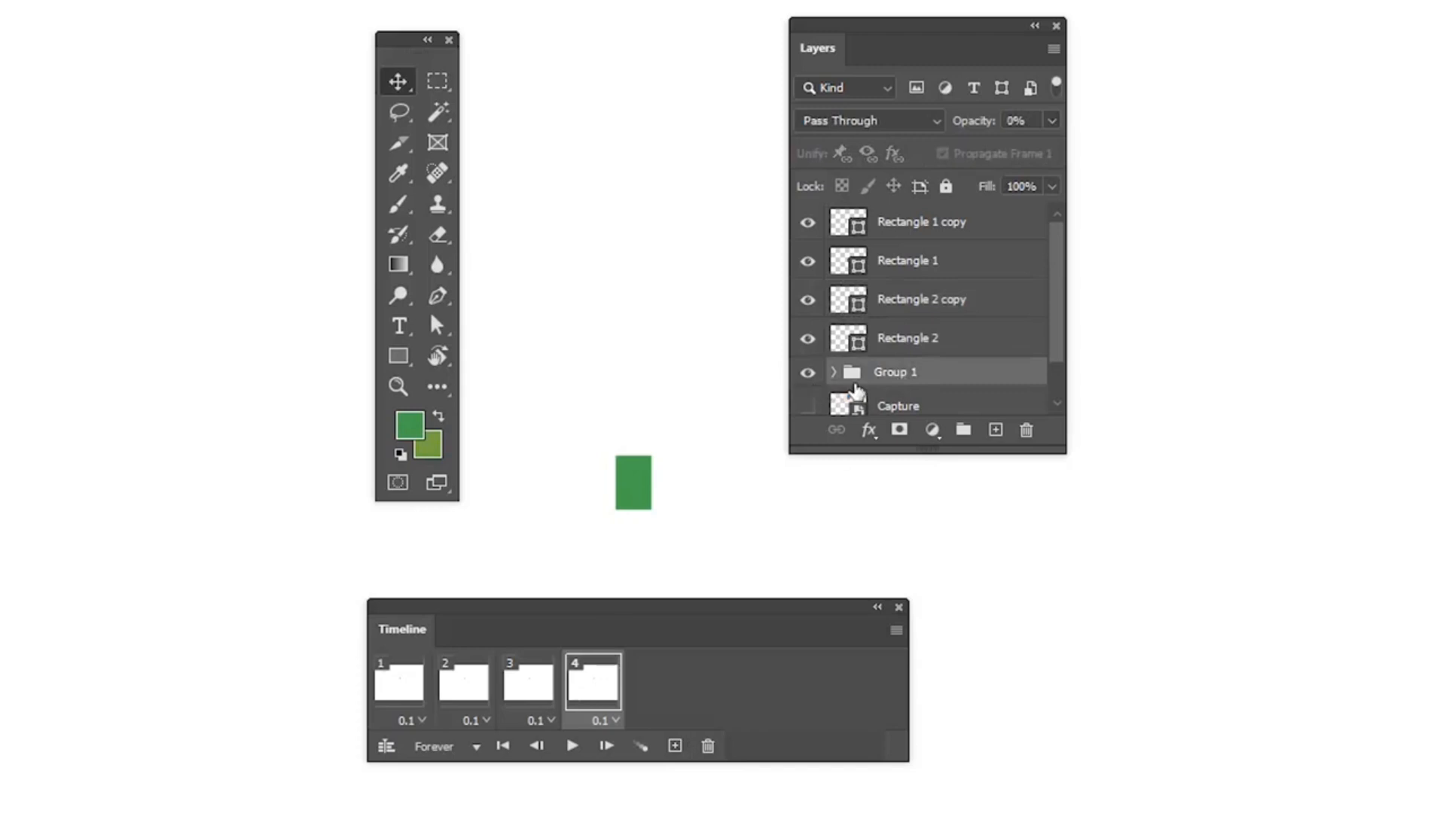
click(674, 745)
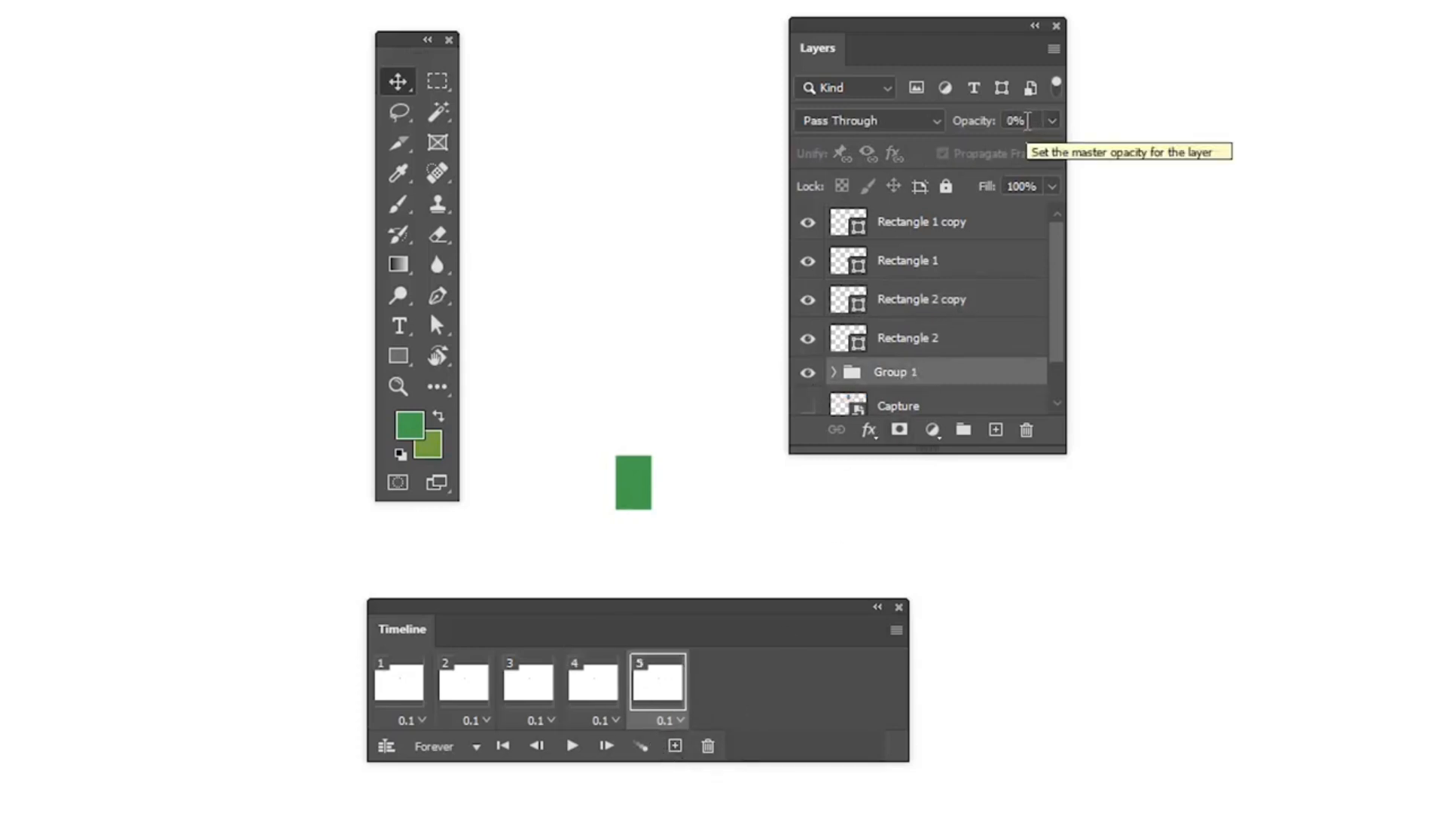
click(1028, 121)
text(25)
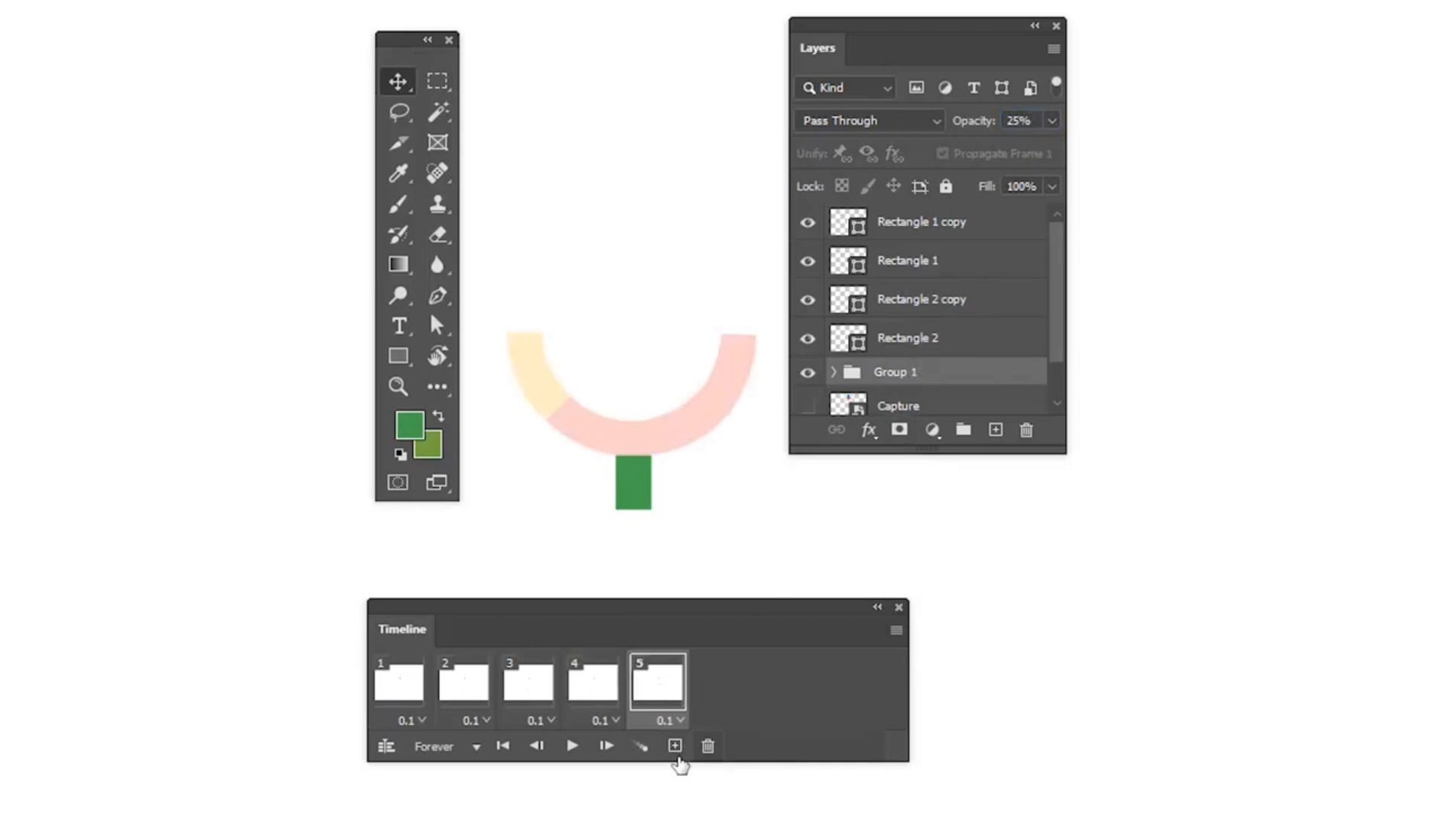
Add frame 6 with Group 1 at 50% opacity and frame 7 with Group 1 at 75%.
click(674, 745)
text(50)
key(Return)
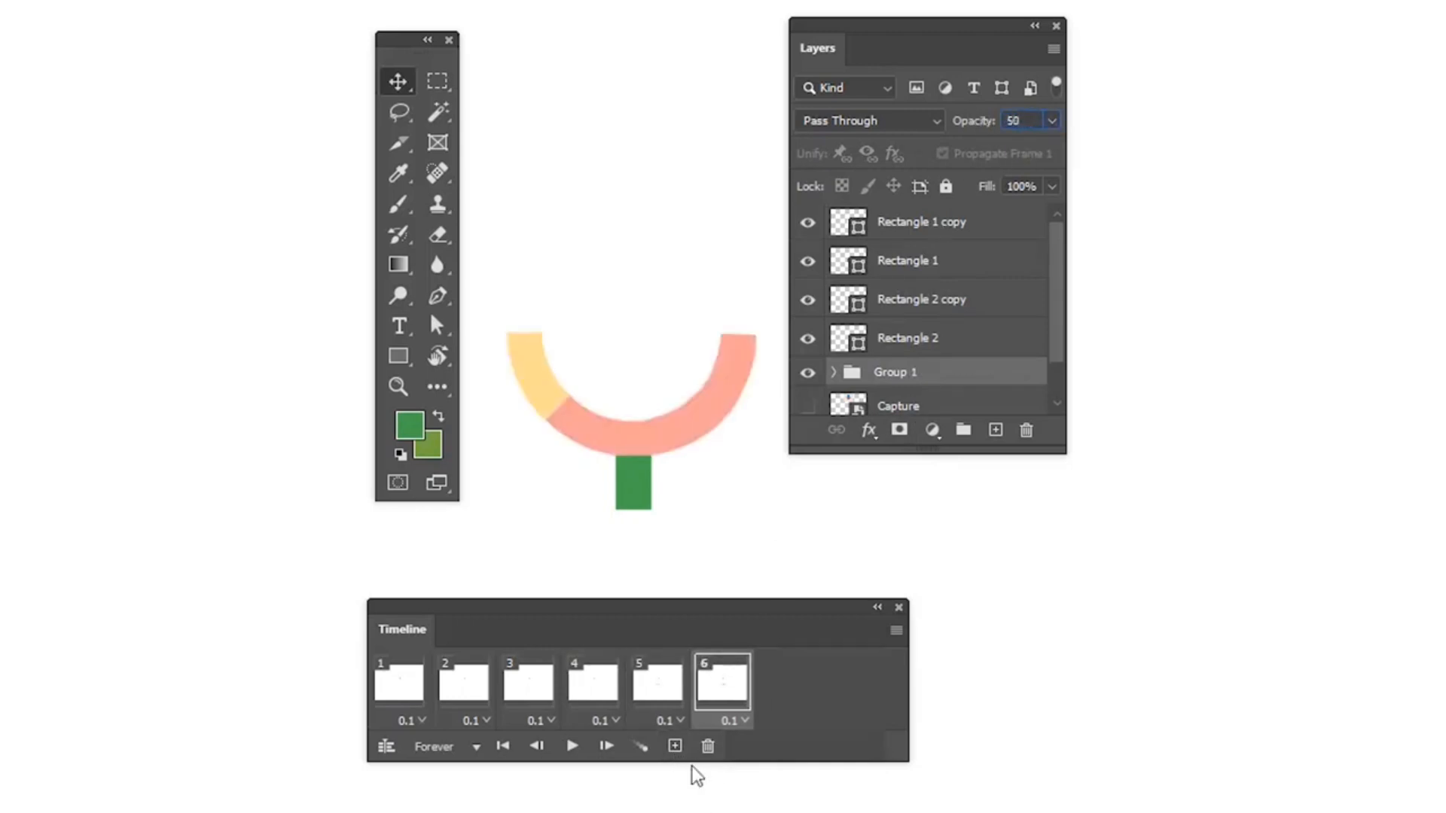
click(674, 745)
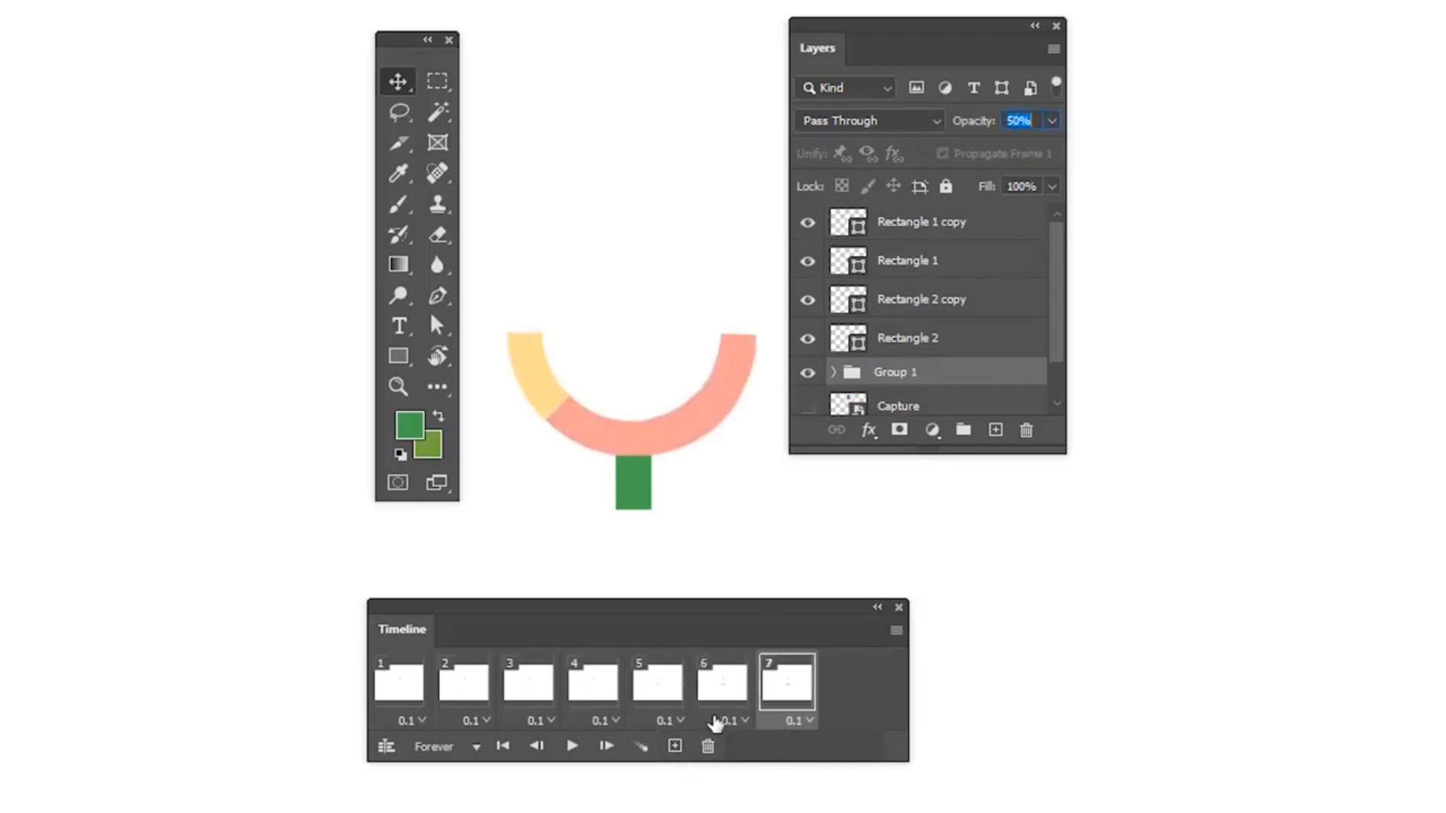
text(75)
key(Return)
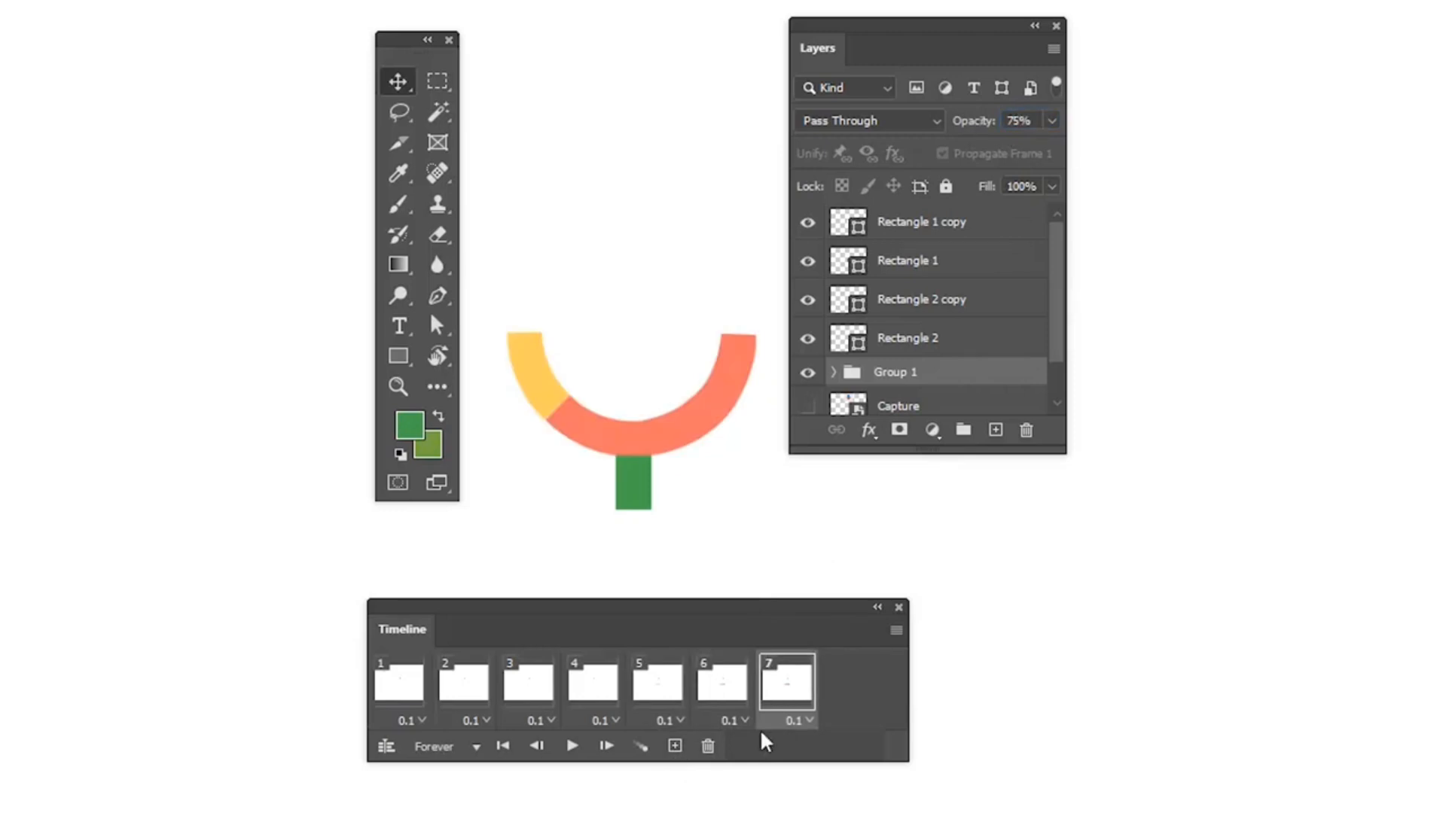
Add frame 8 after frame 7 and set Group 1's opacity to 100% in it.
click(719, 682)
click(789, 682)
click(674, 746)
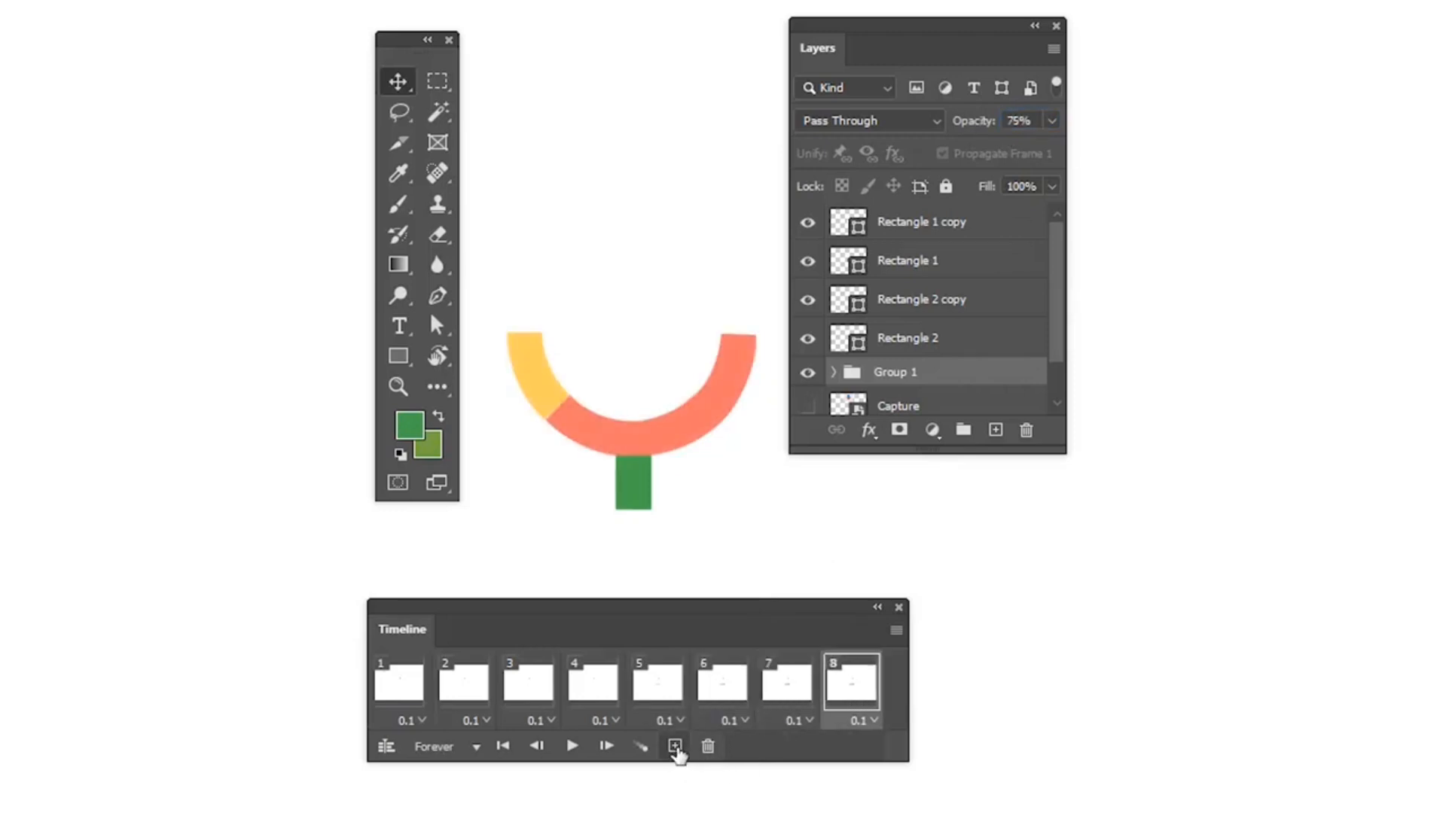
click(1023, 121)
text(100)
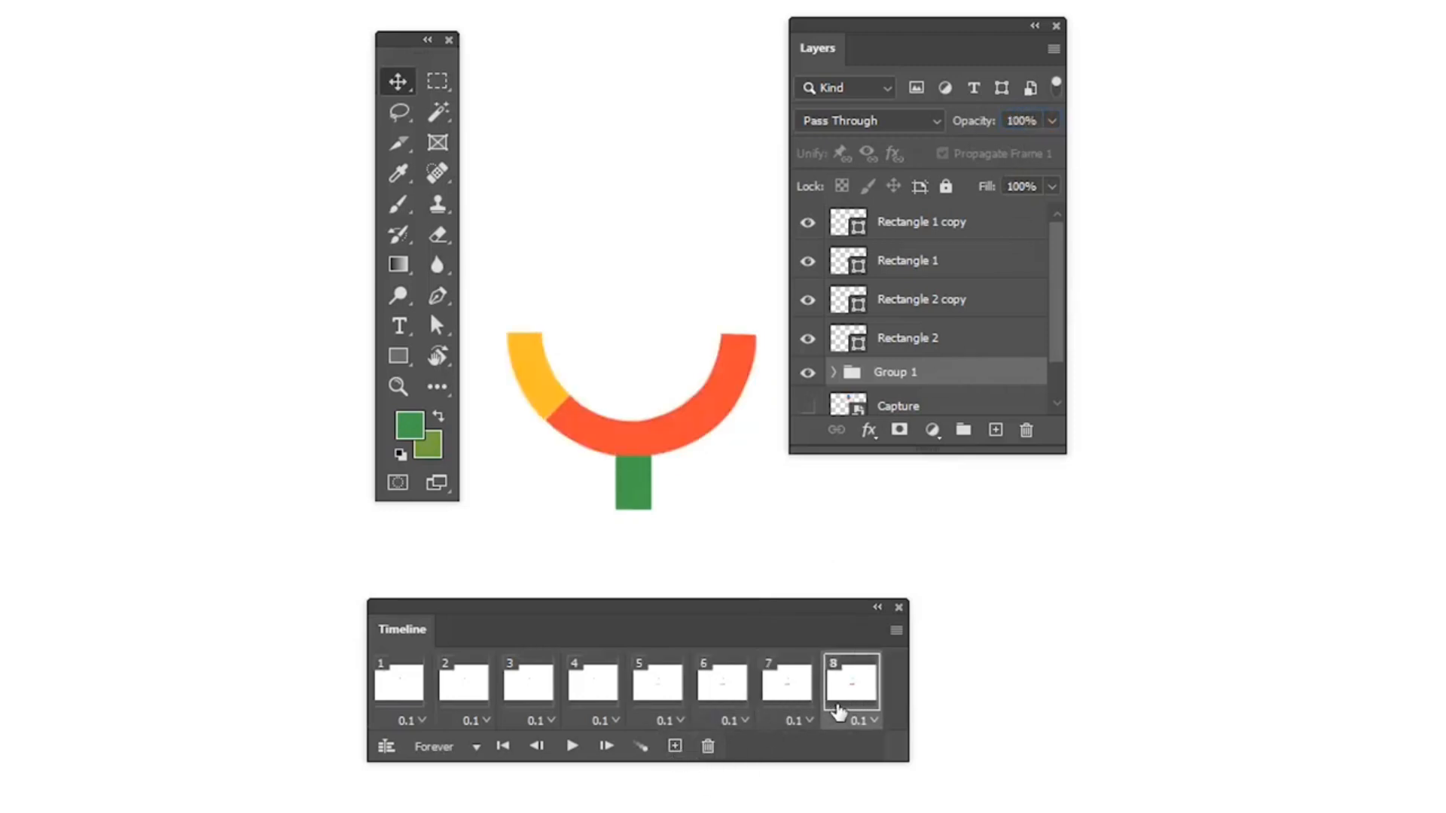
Add frames 9 and 10, nudging the Rectangle 1 copy cover up in each to uncover the lower end of the blue body.
click(674, 745)
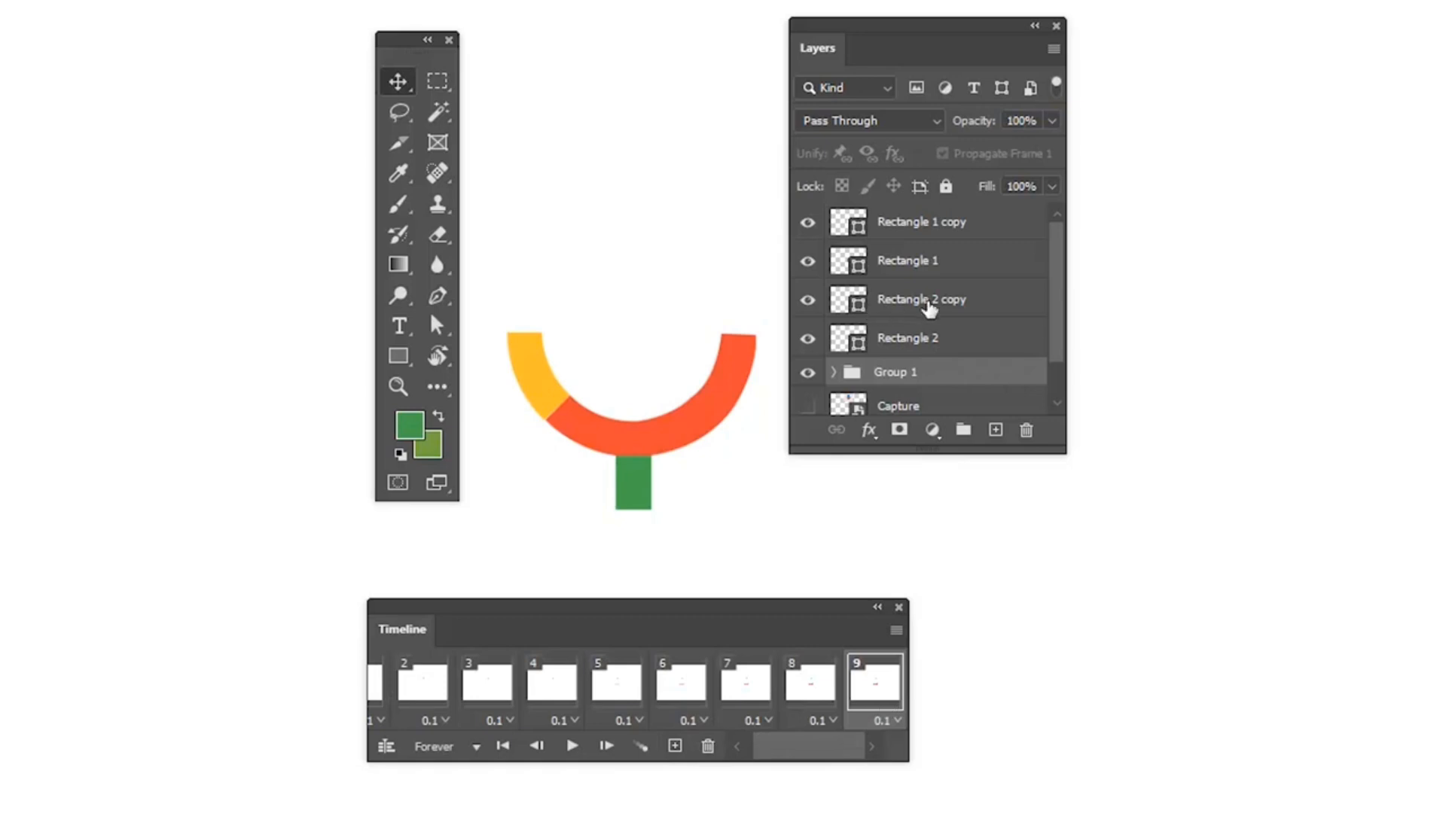
click(897, 234)
click(807, 225)
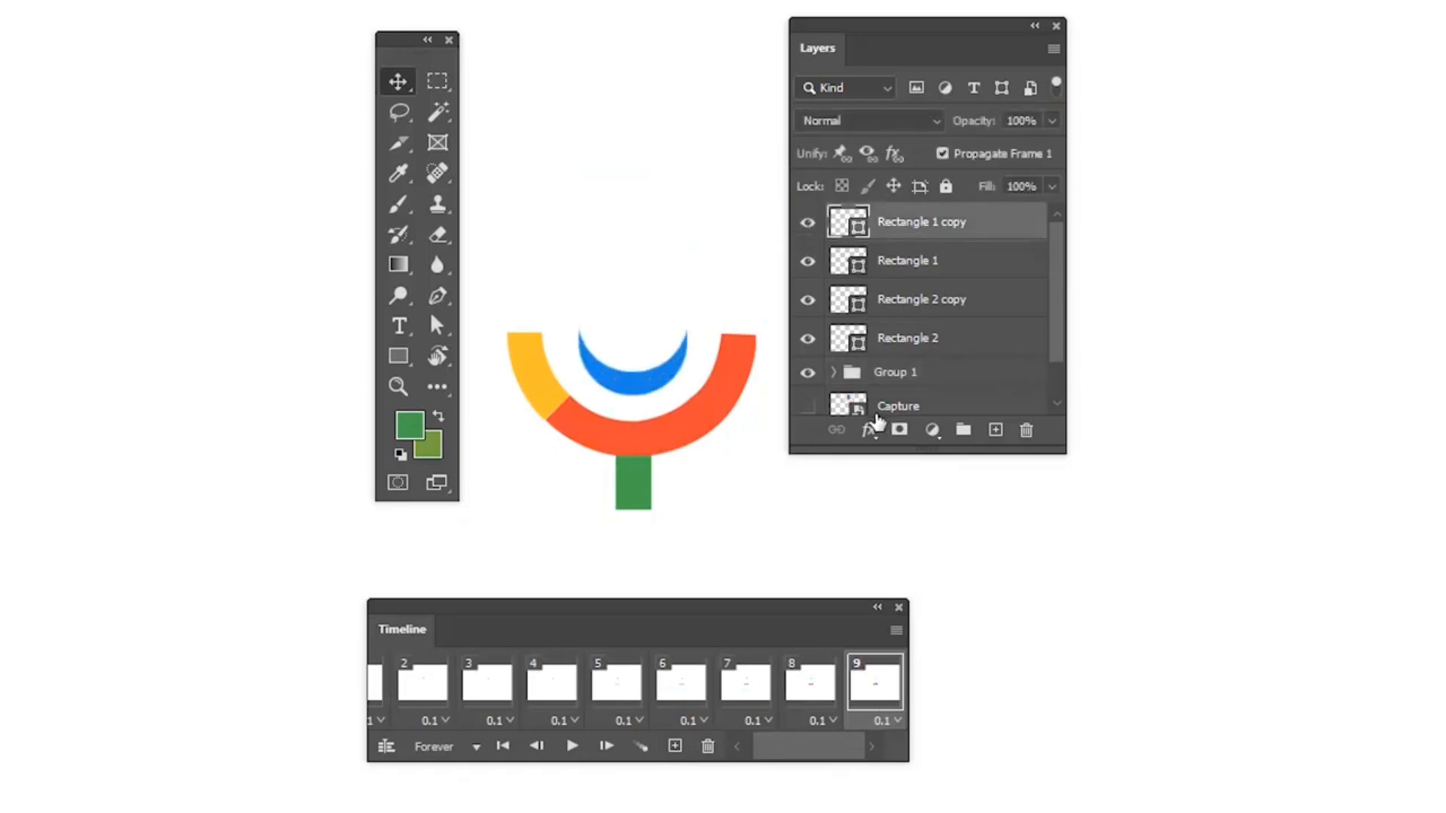
click(675, 746)
key(shift+Up)
key(shift+Up)
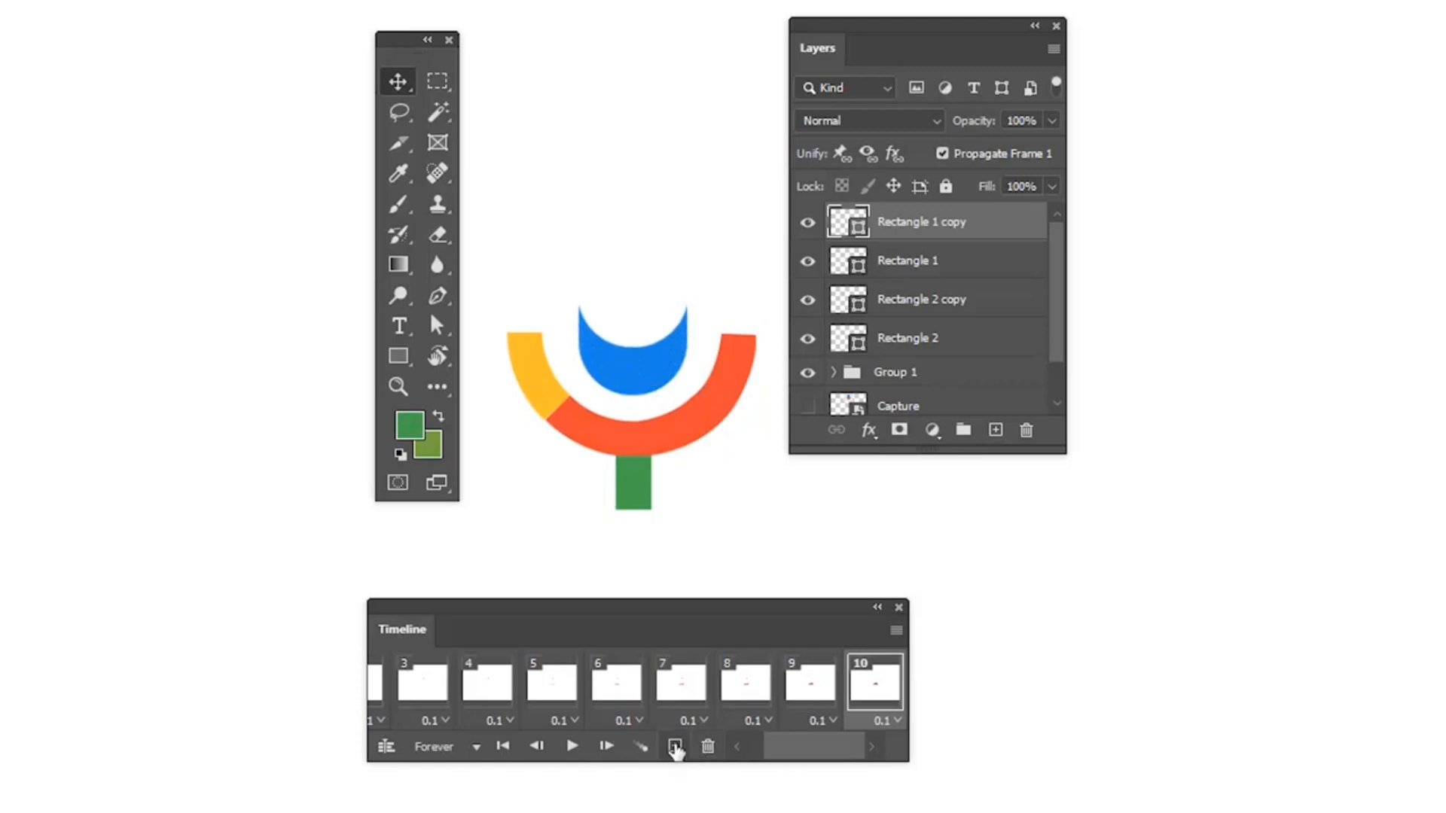
Add frames 11 to 13, nudging the Rectangle 1 copy cover farther up the blue body in each frame.
click(676, 746)
key(shift+Up)
key(shift+Up)
click(674, 750)
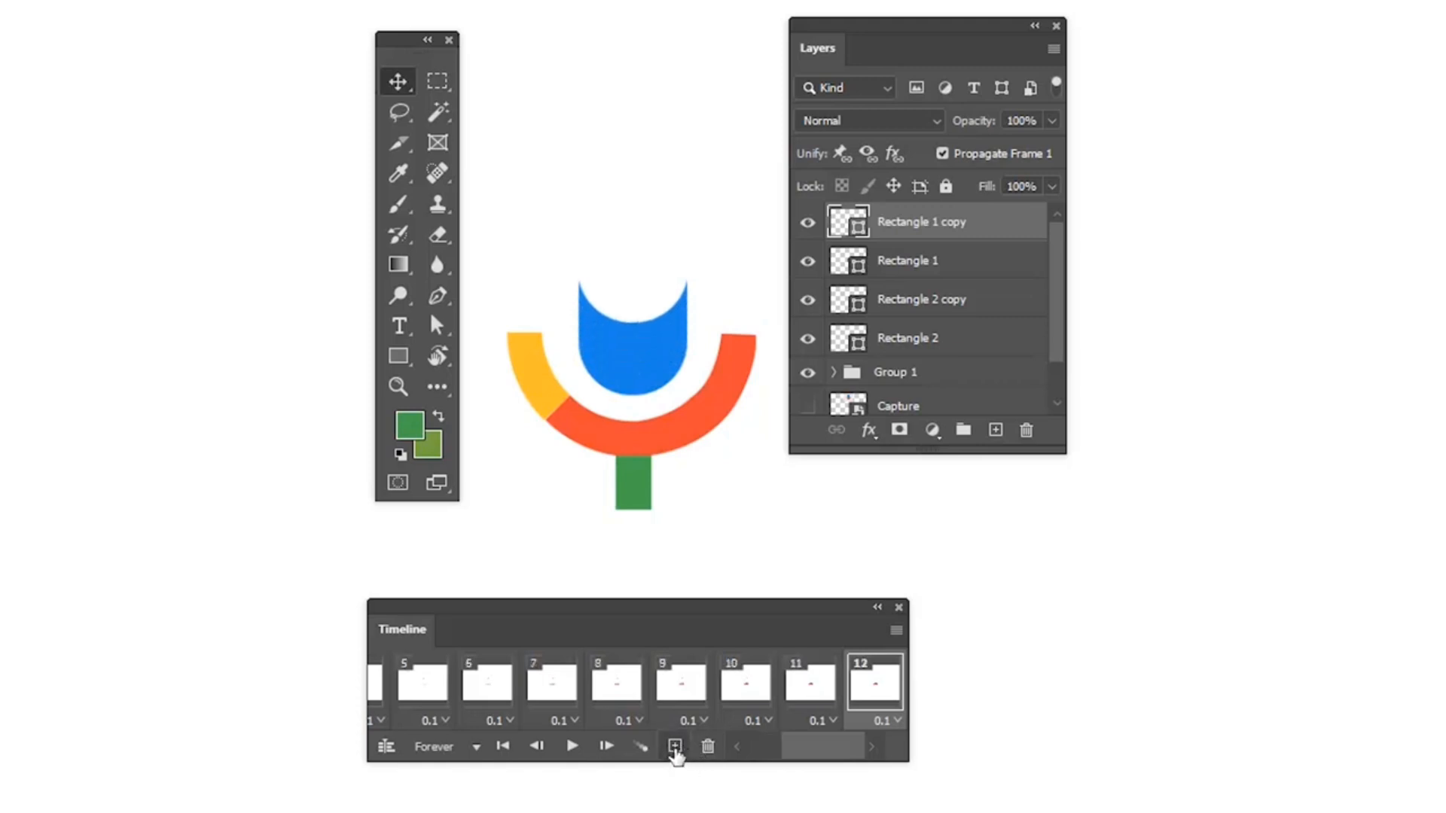
key(shift+Up)
key(shift+Up)
key(shift+Up)
click(674, 750)
key(shift+Up)
key(shift+Up)
key(shift+Up)
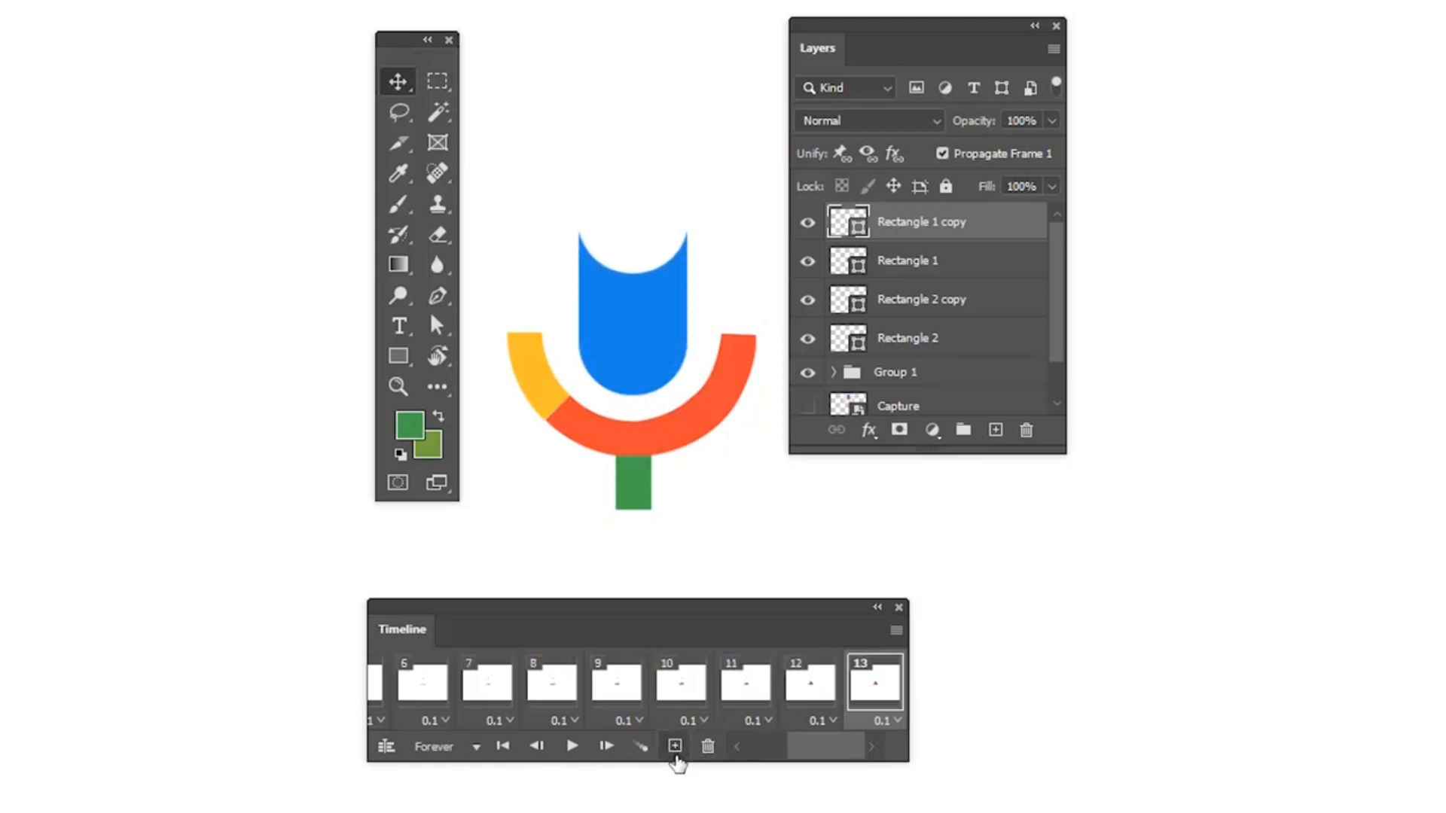
Add frames 14 to 16, continuing to nudge the Rectangle 1 copy cover toward the top of the blue body.
click(677, 754)
key(shift+Up)
key(shift+Up)
key(shift+Up)
click(677, 754)
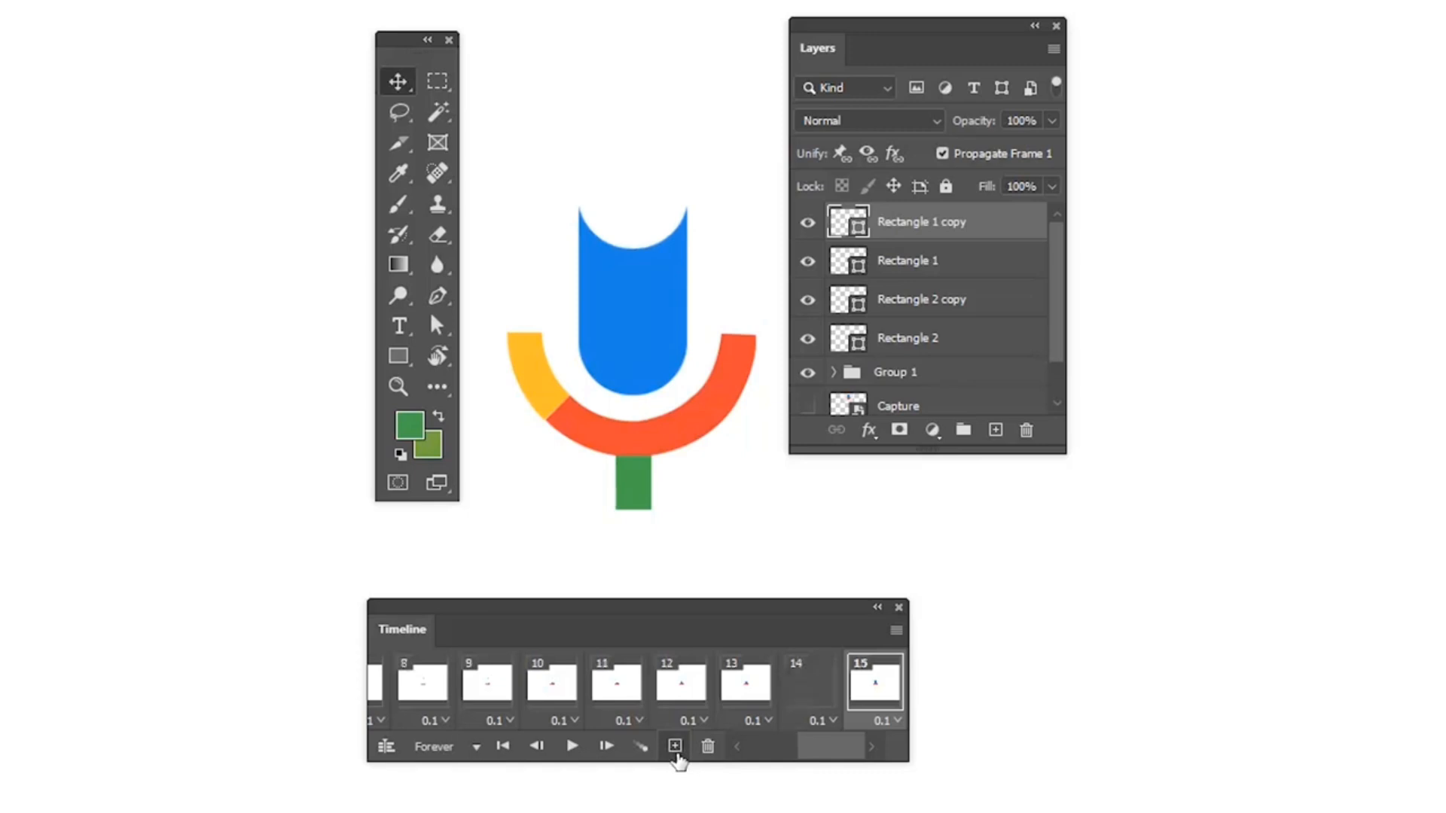
key(shift+Up)
key(shift+Up)
key(shift+Up)
click(675, 750)
key(shift+Up)
key(shift+Up)
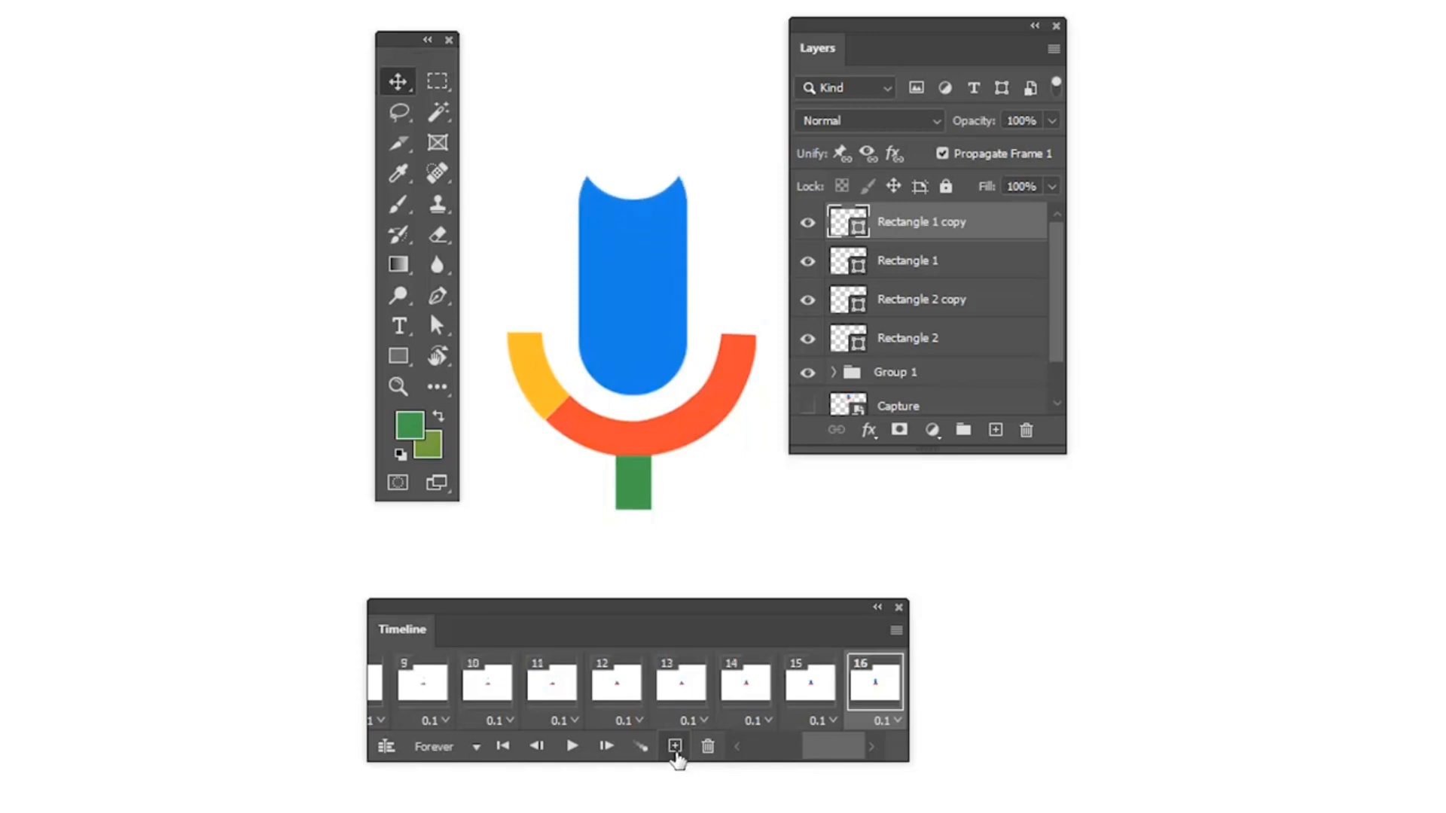
Add frames 17 to 20, nudging the Rectangle 1 copy cover up until the whole blue body is uncovered.
click(675, 750)
key(shift+Up)
key(shift+Up)
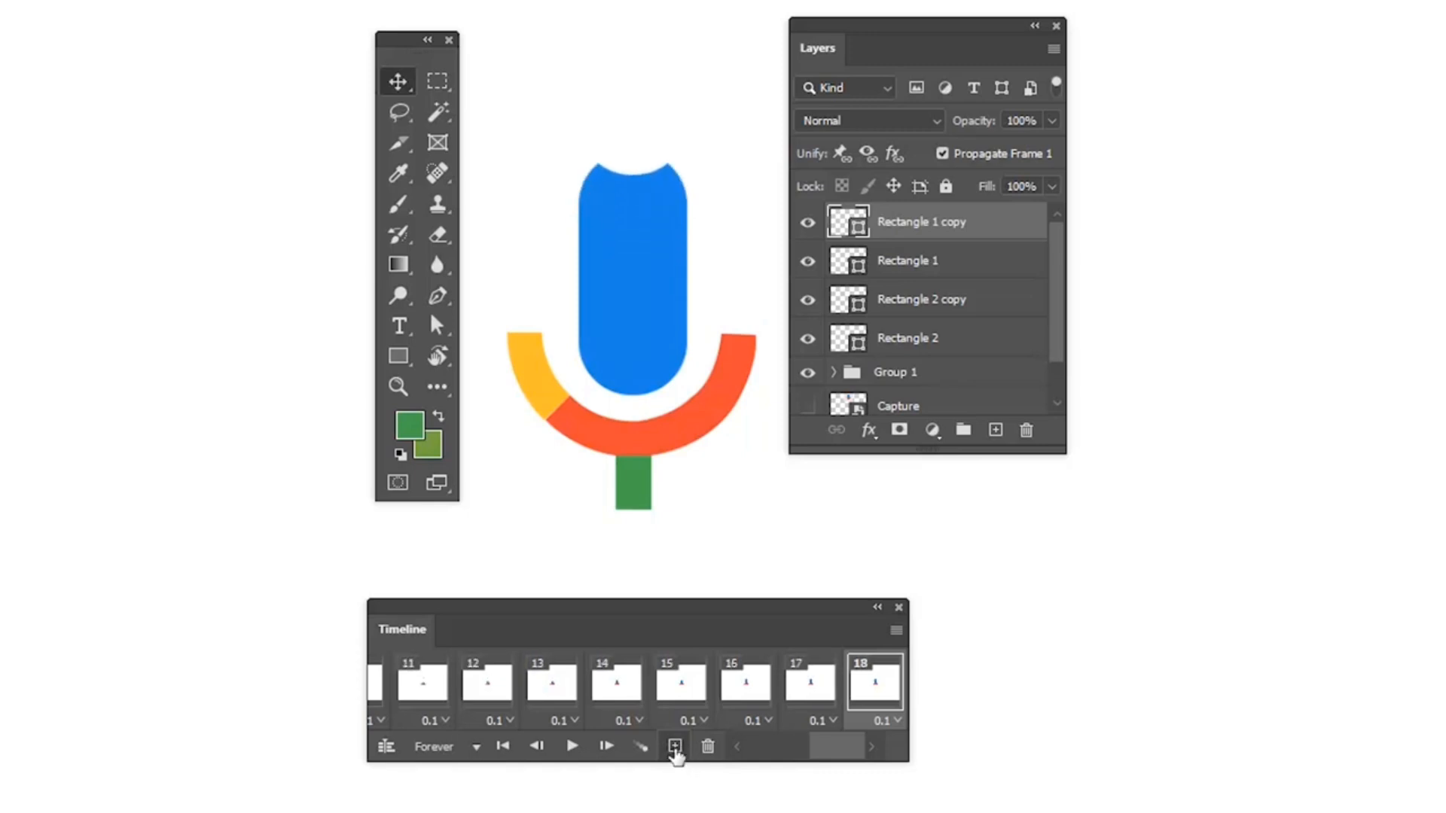
key(shift+Up)
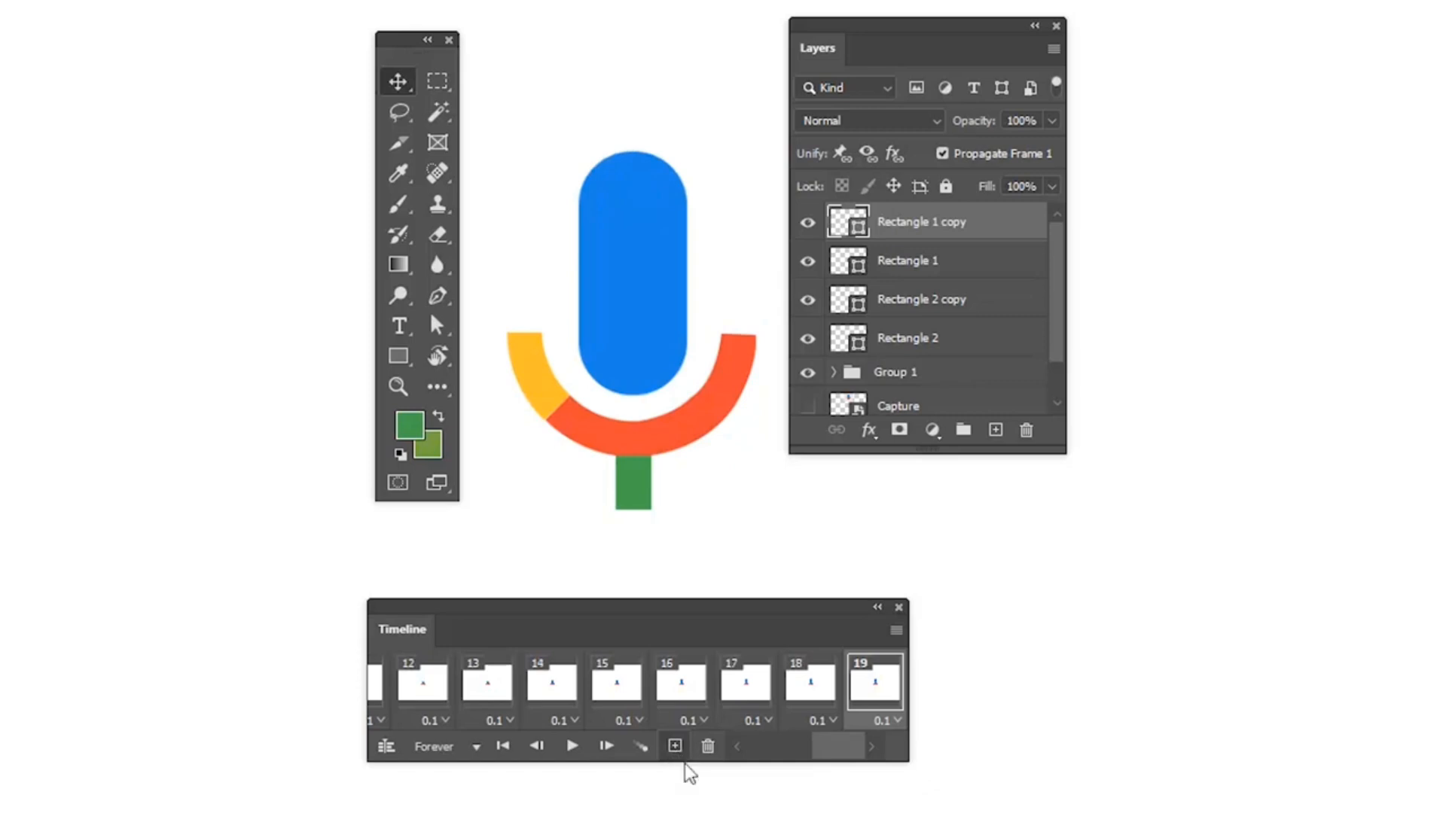
click(674, 746)
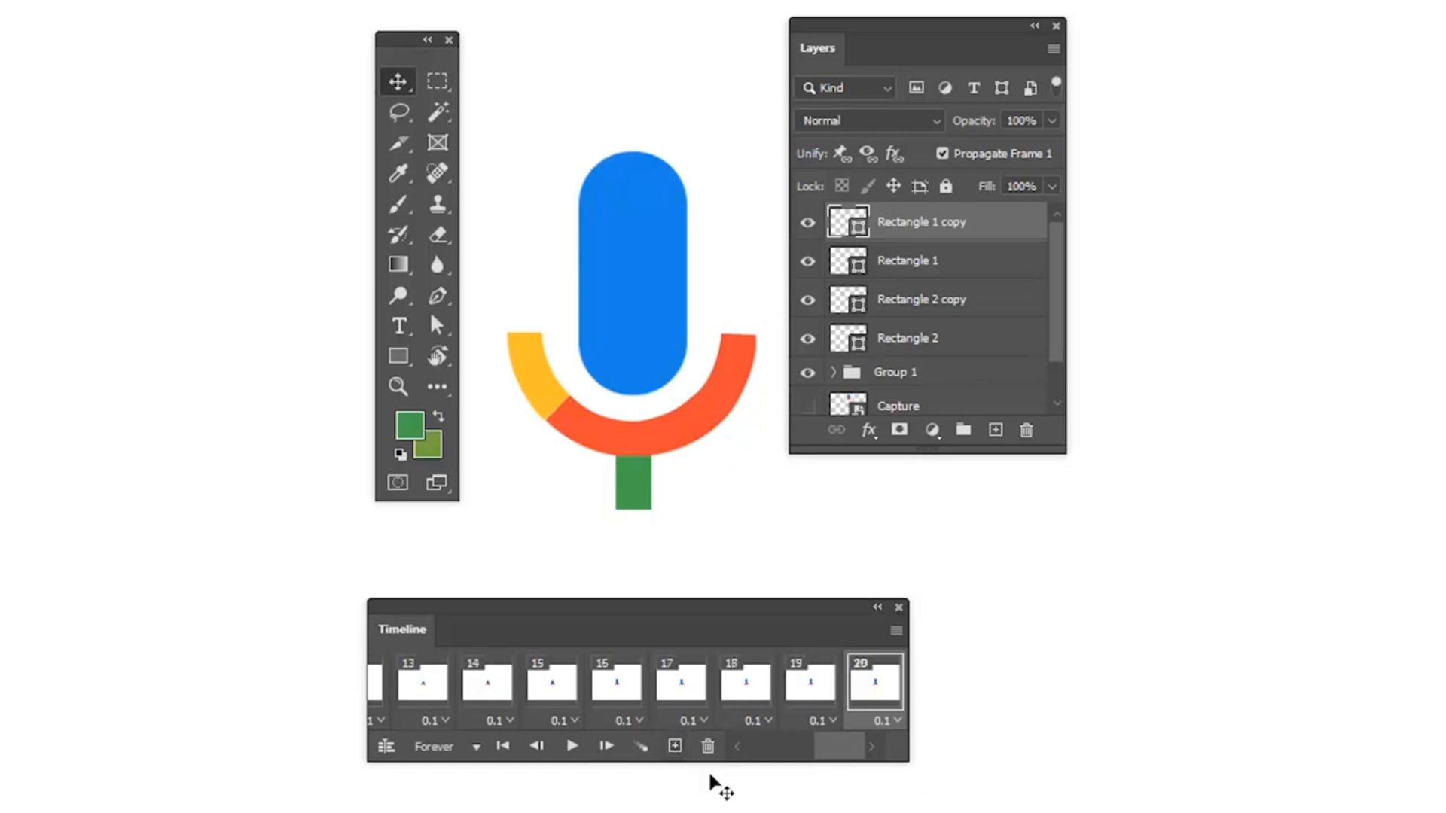
Select all frames from 1 to 20 and set their delay to 0.1 seconds.
drag(839, 759, 597, 736)
click(409, 690)
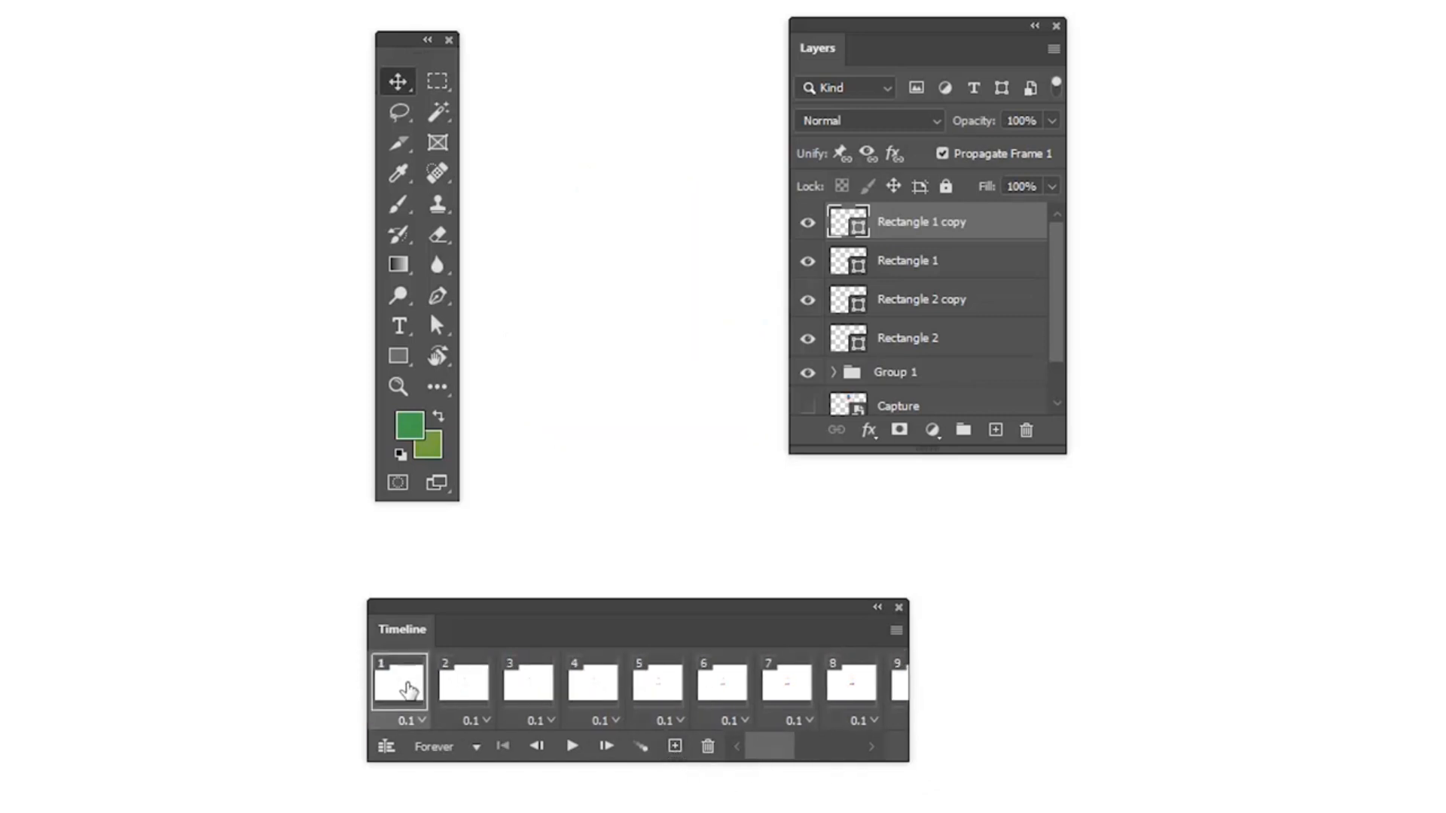
drag(783, 753, 859, 735)
shift+click(869, 688)
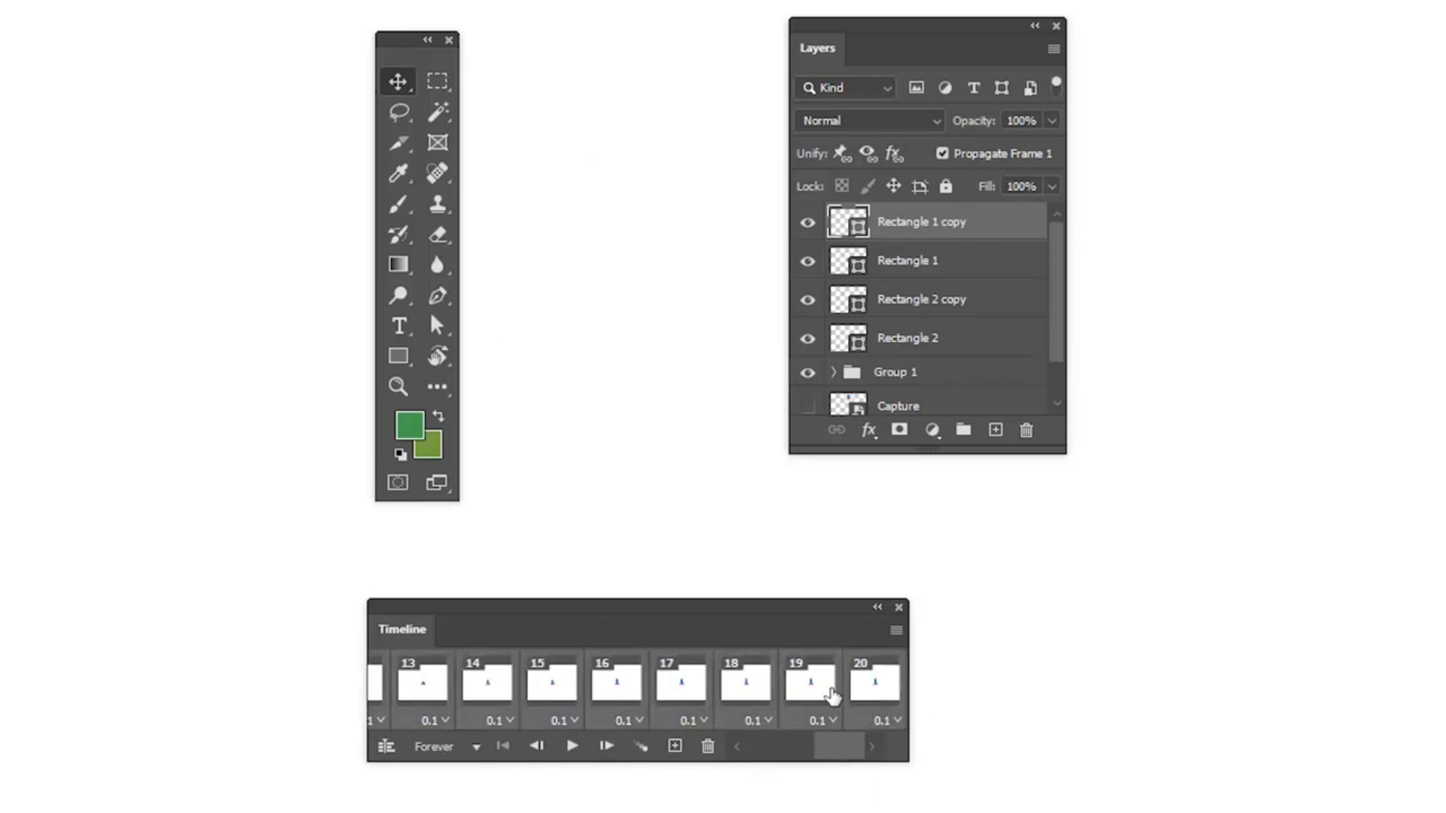
click(824, 721)
click(847, 756)
click(495, 721)
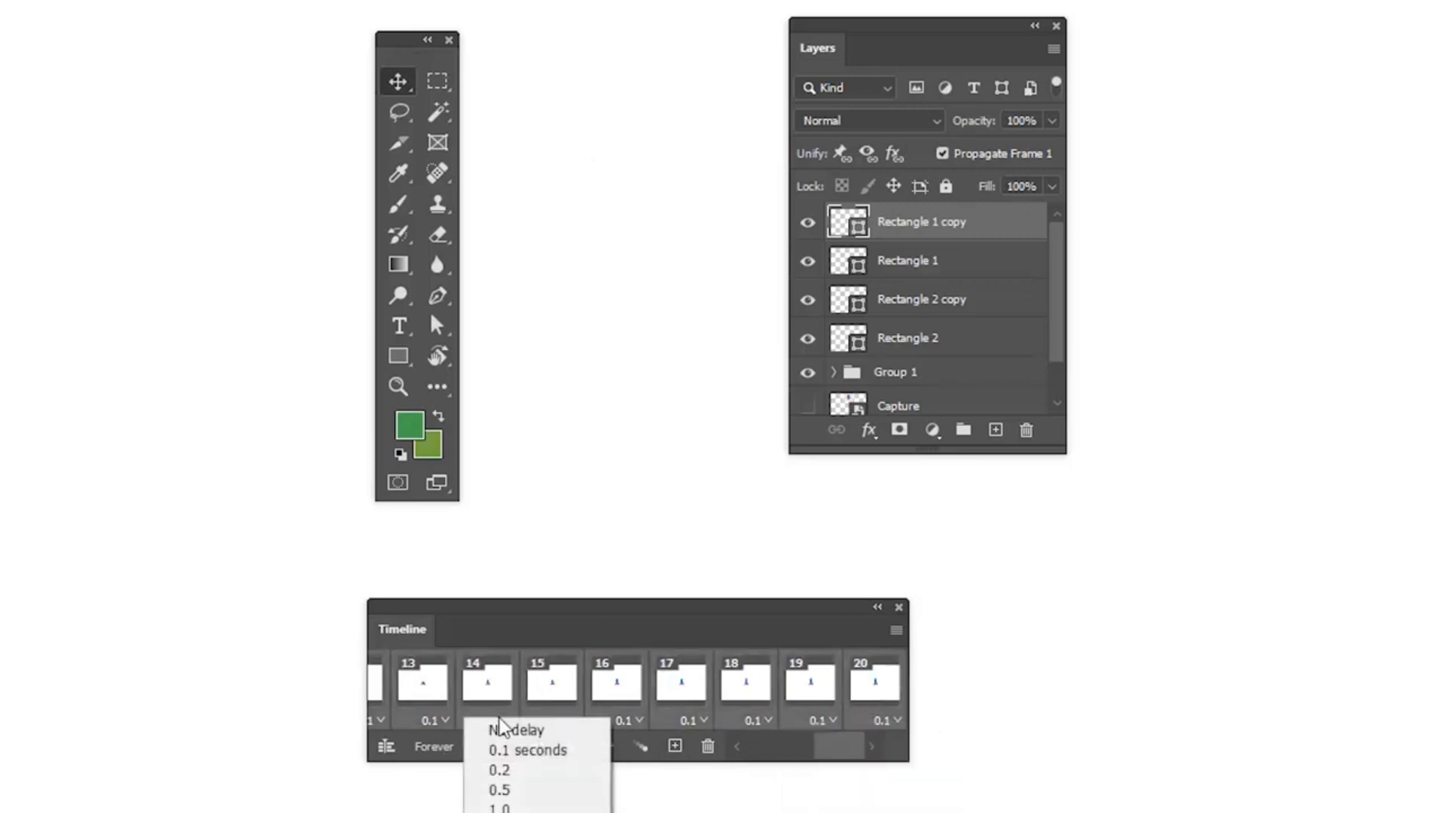
click(520, 751)
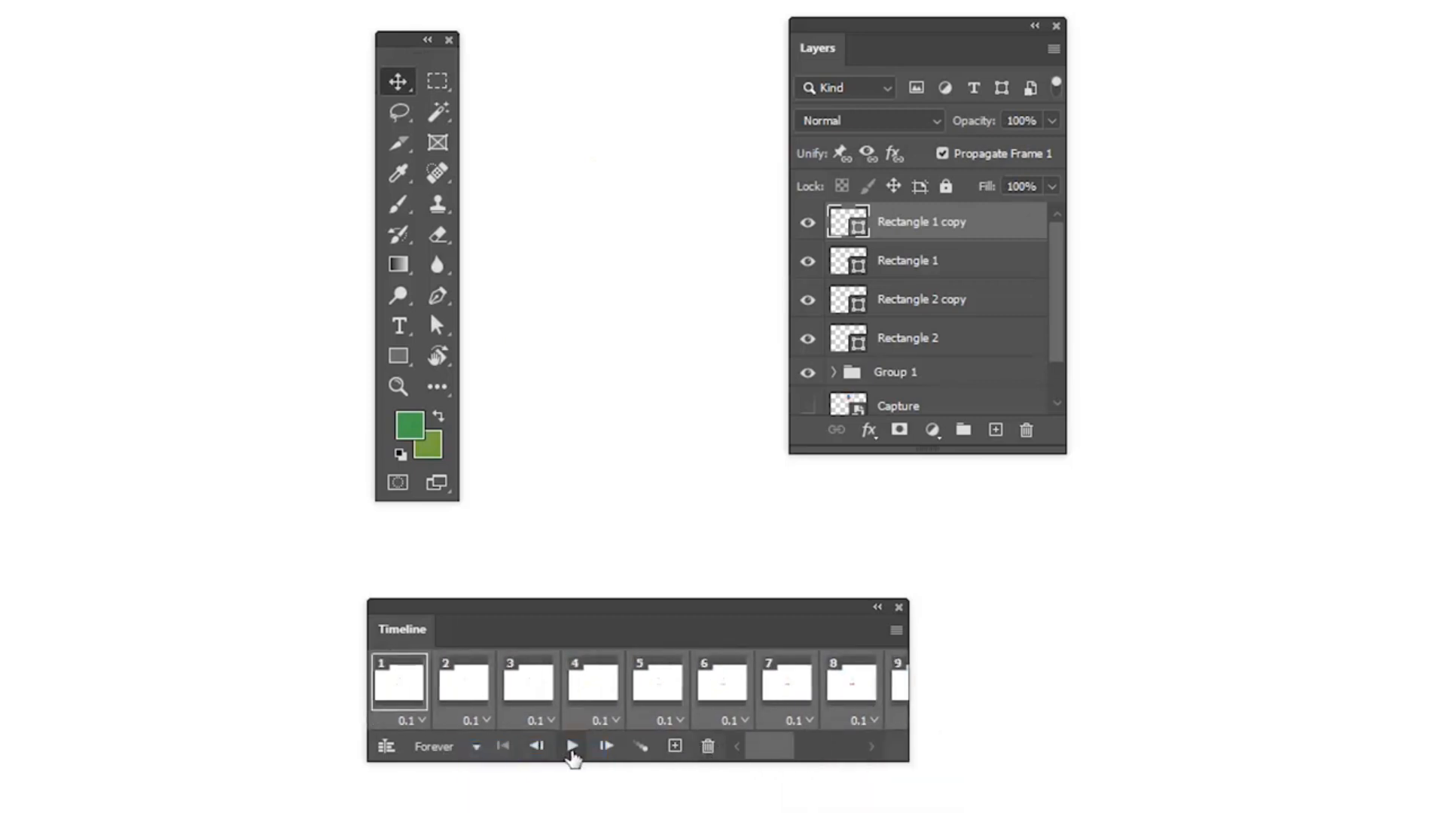
Play the microphone animation from frame 1 to check its timing.
click(574, 748)
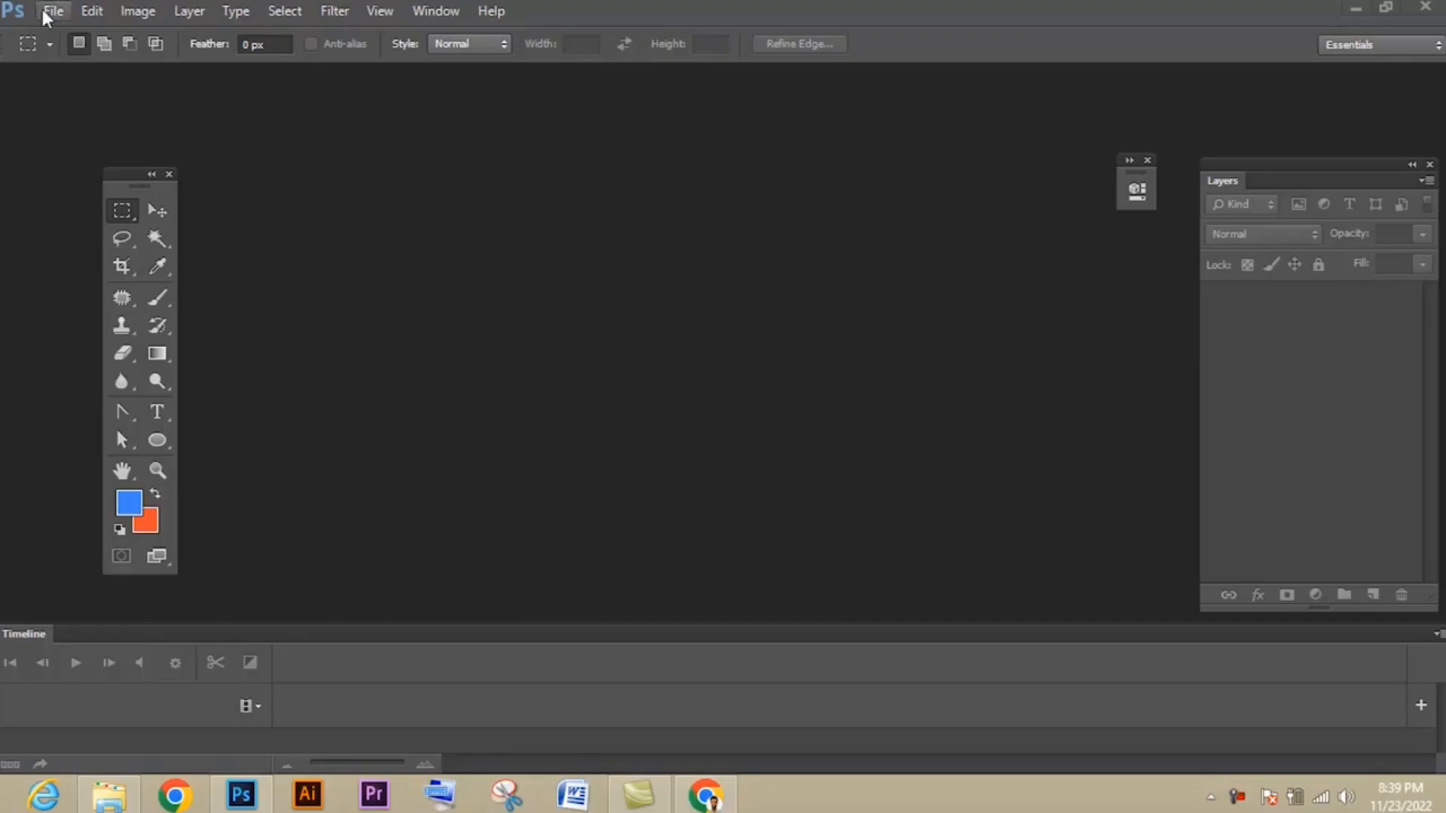
Create a new 3072 × 3072 pixel RGB document at 150 pixels/inch with a white background.
click(50, 12)
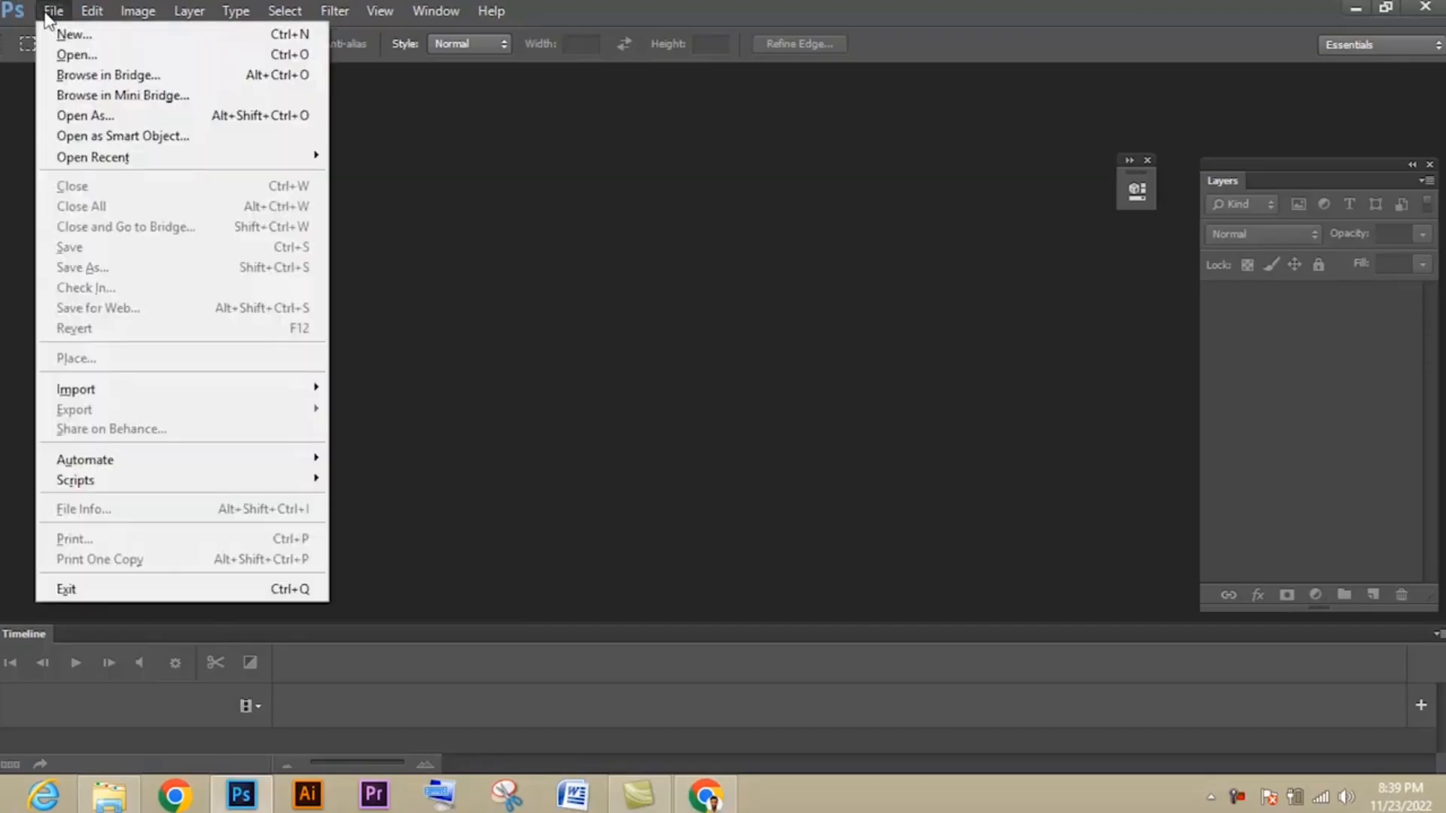
click(96, 35)
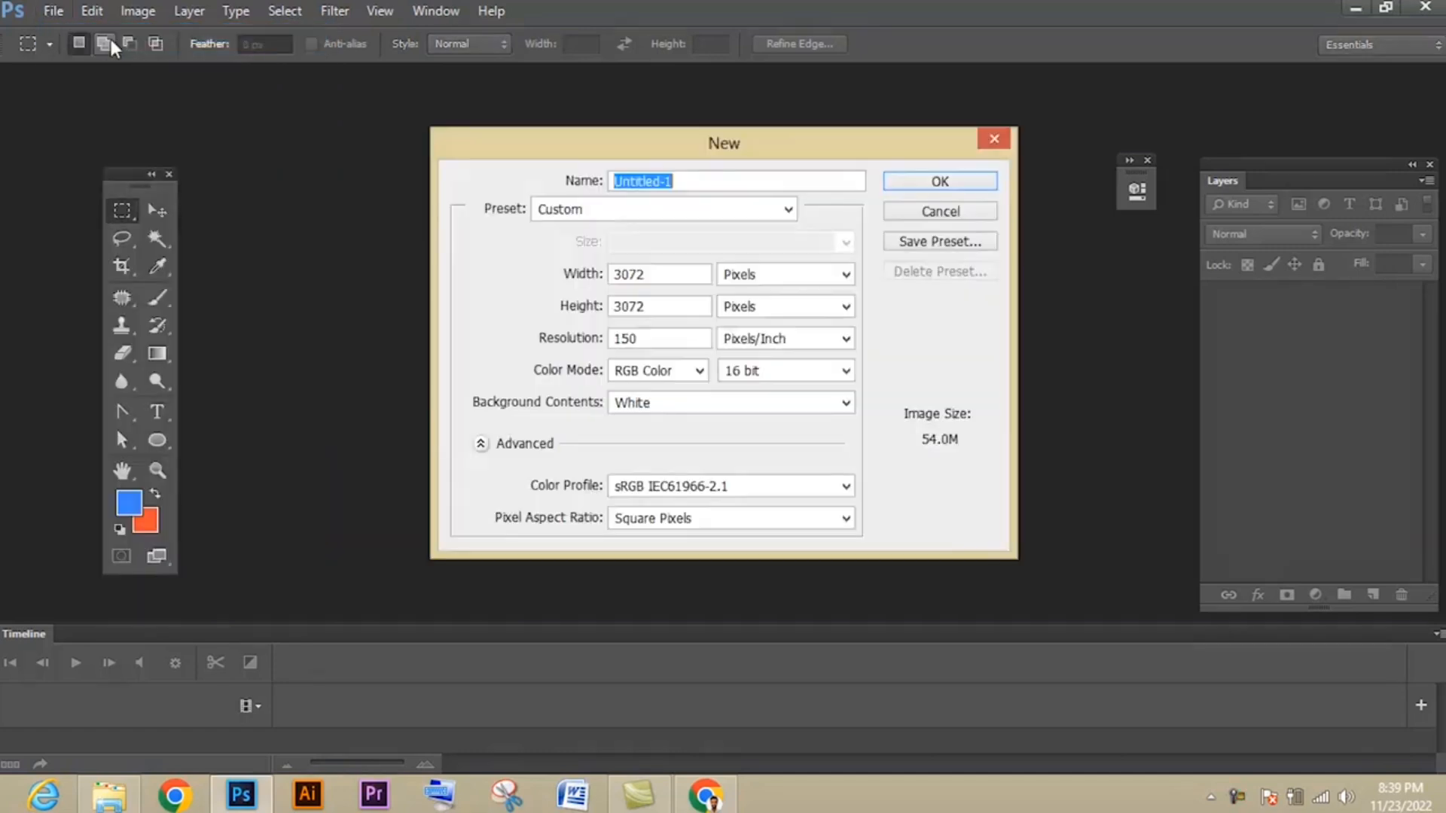
click(914, 189)
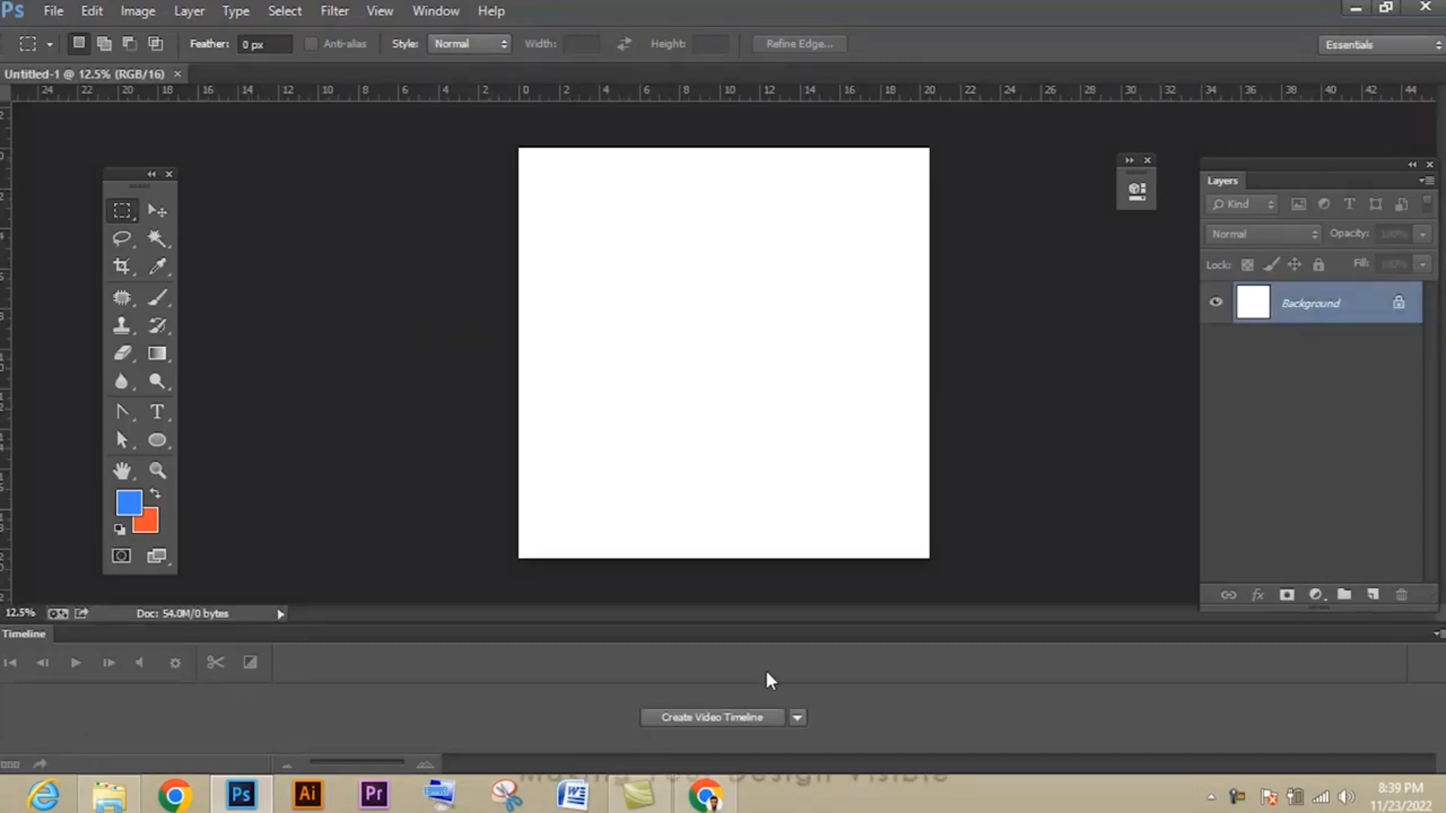
Create a timeline for the document as a frame animation and float the Timeline panel over the canvas's lower edge.
click(708, 719)
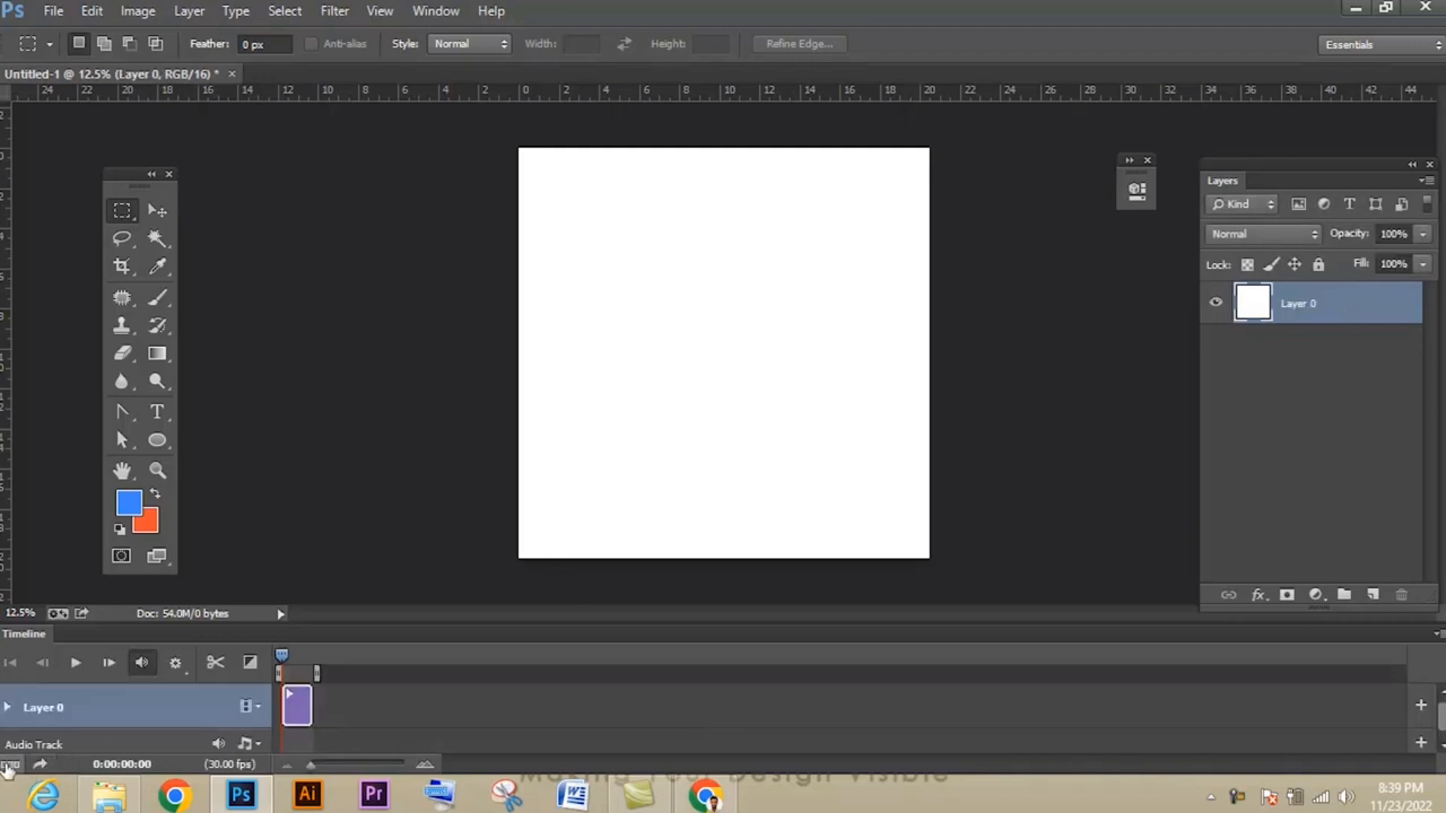
click(9, 766)
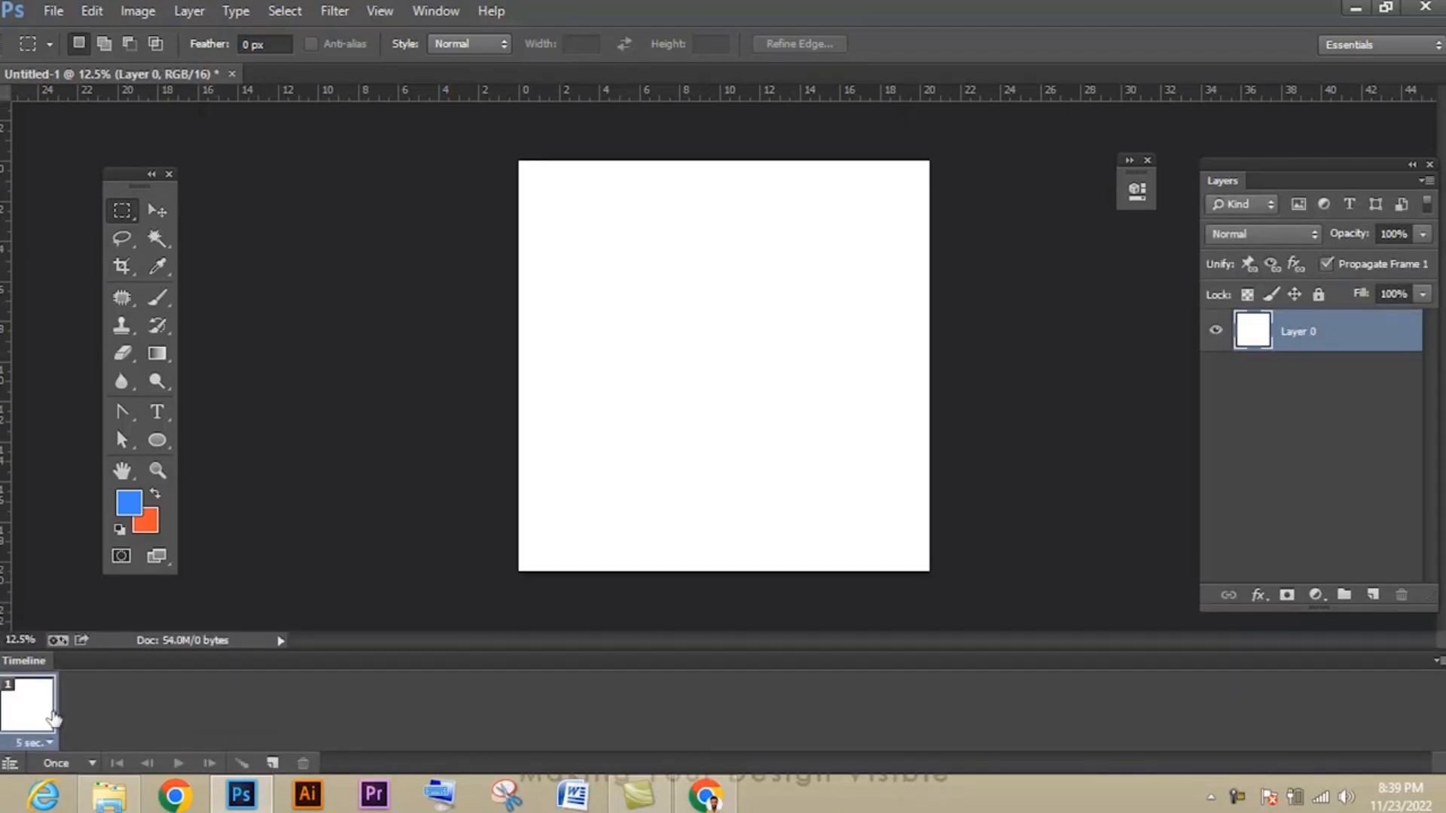
drag(39, 666, 365, 439)
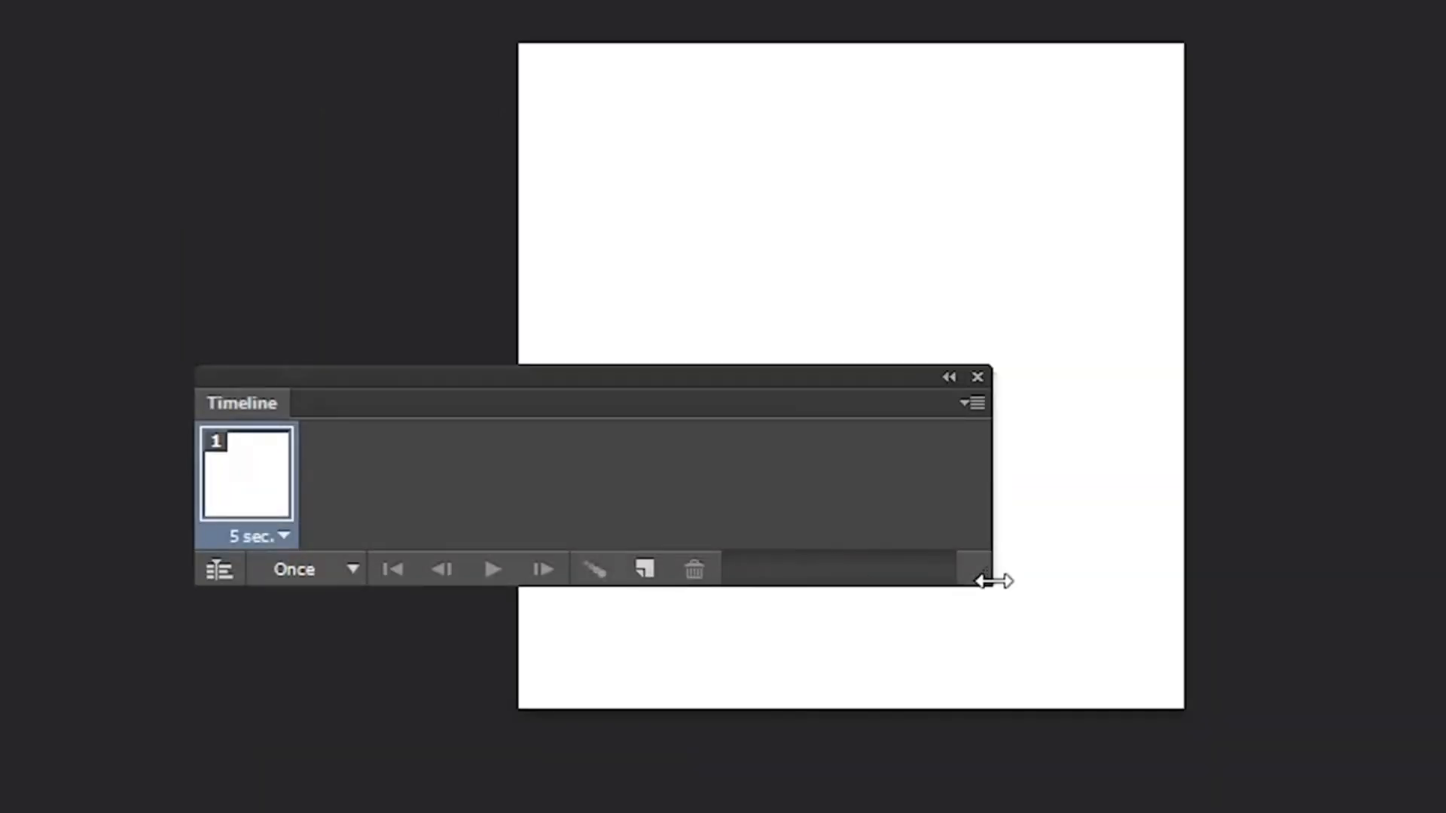
click(219, 571)
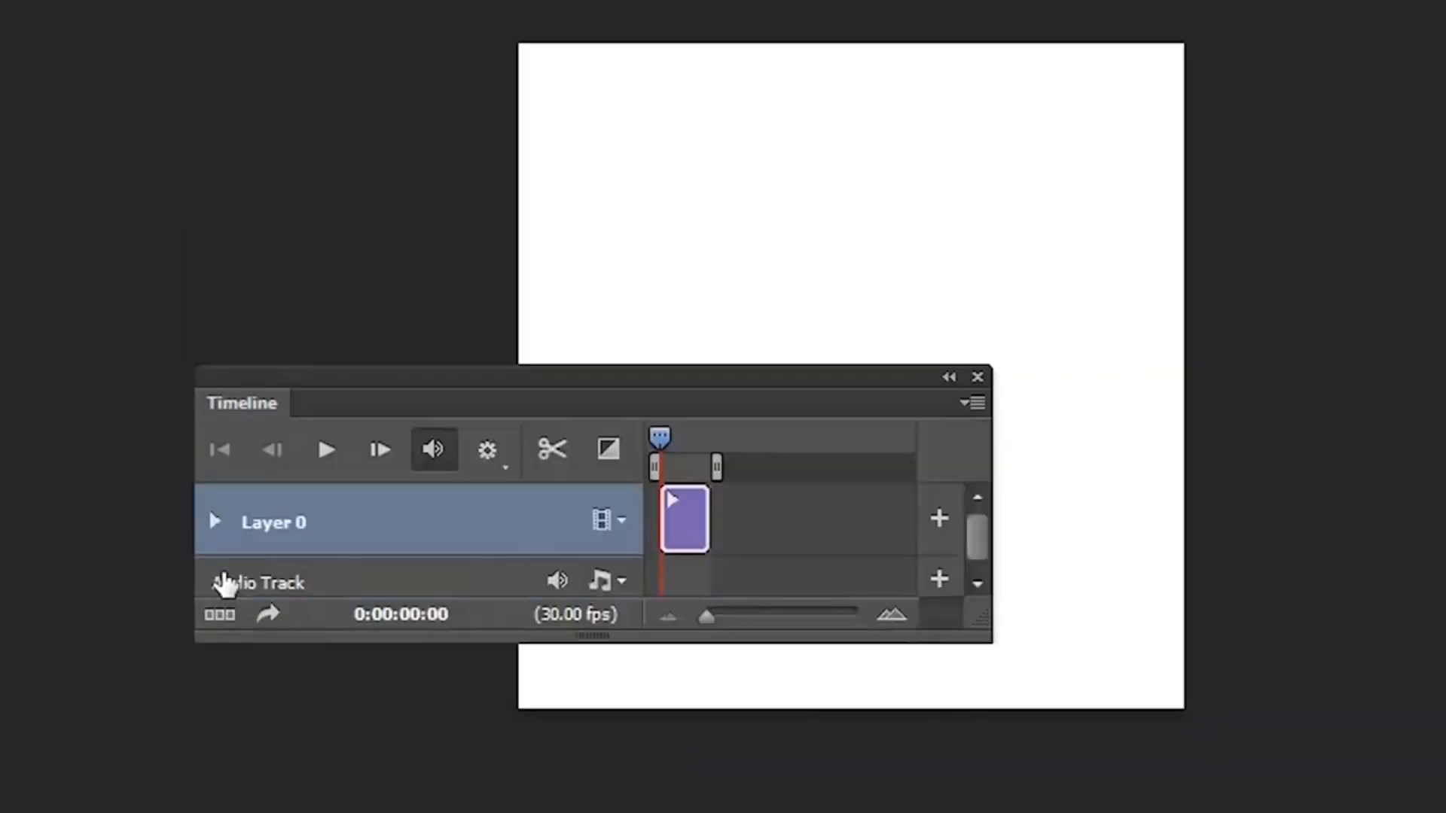
click(219, 634)
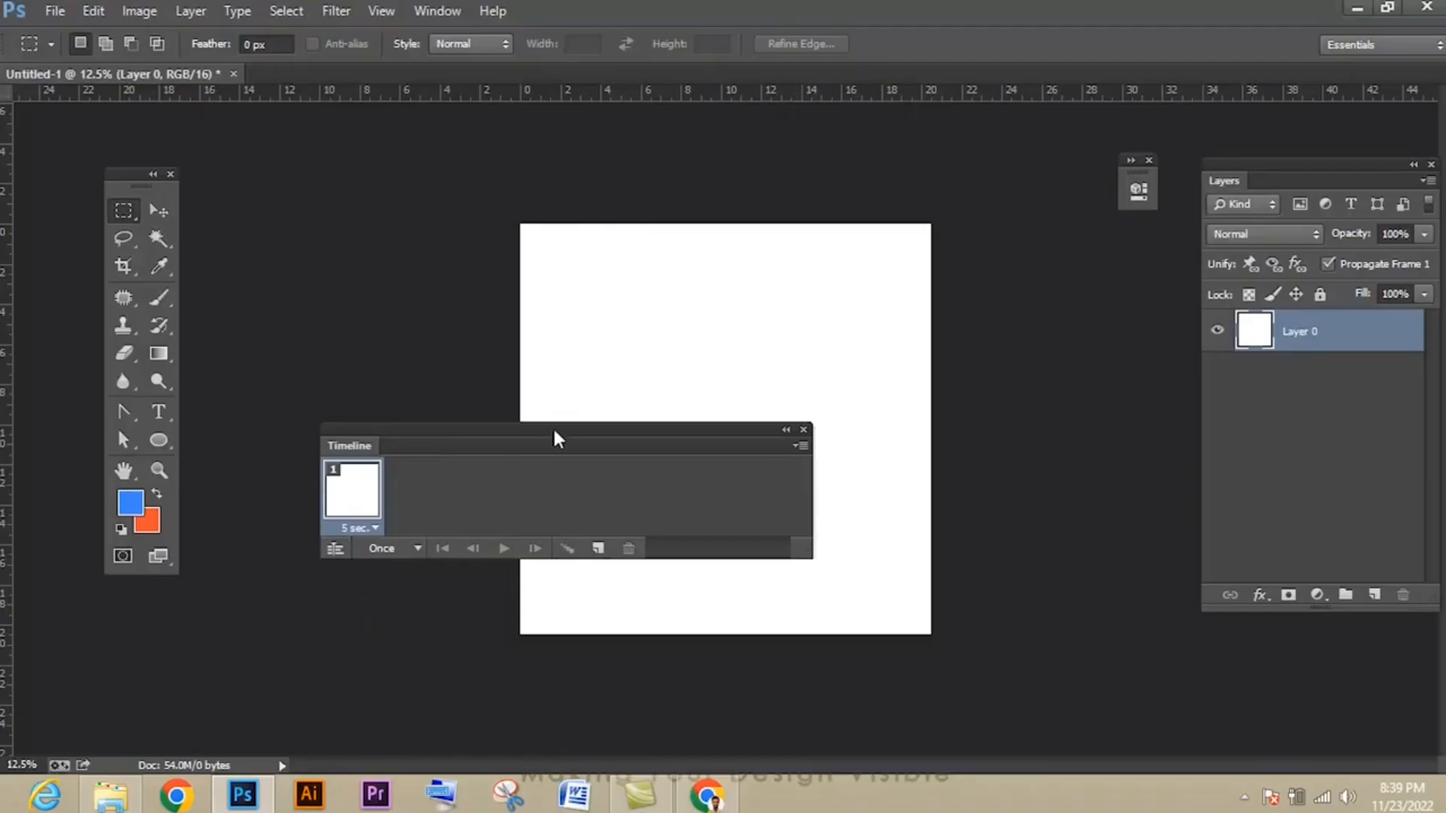
drag(555, 432, 708, 632)
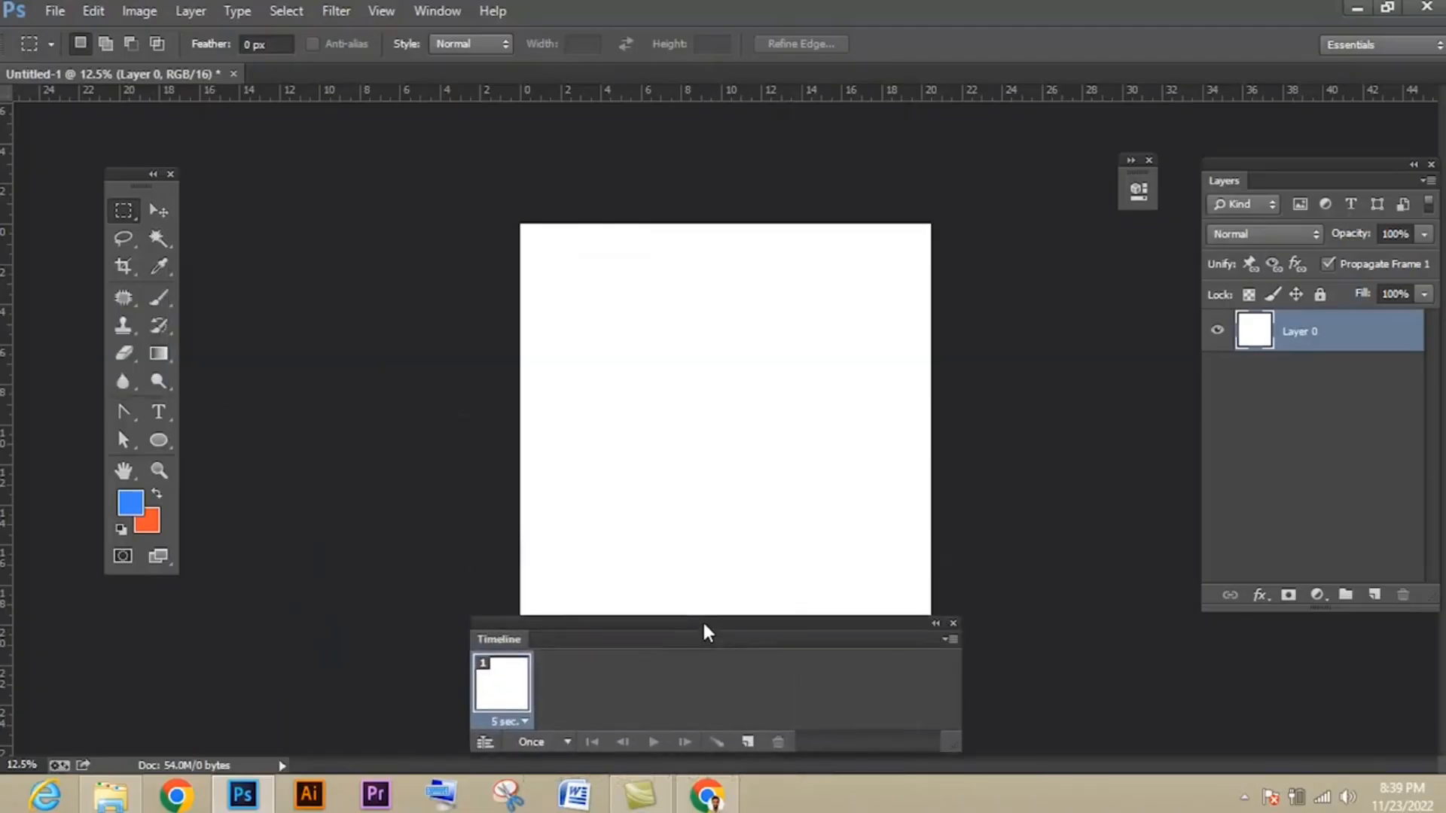
Place the Google Assistant logo image from the Desktop into the document as a reference.
click(48, 15)
click(75, 362)
click(79, 145)
scroll(639, 452, down, 2)
click(638, 513)
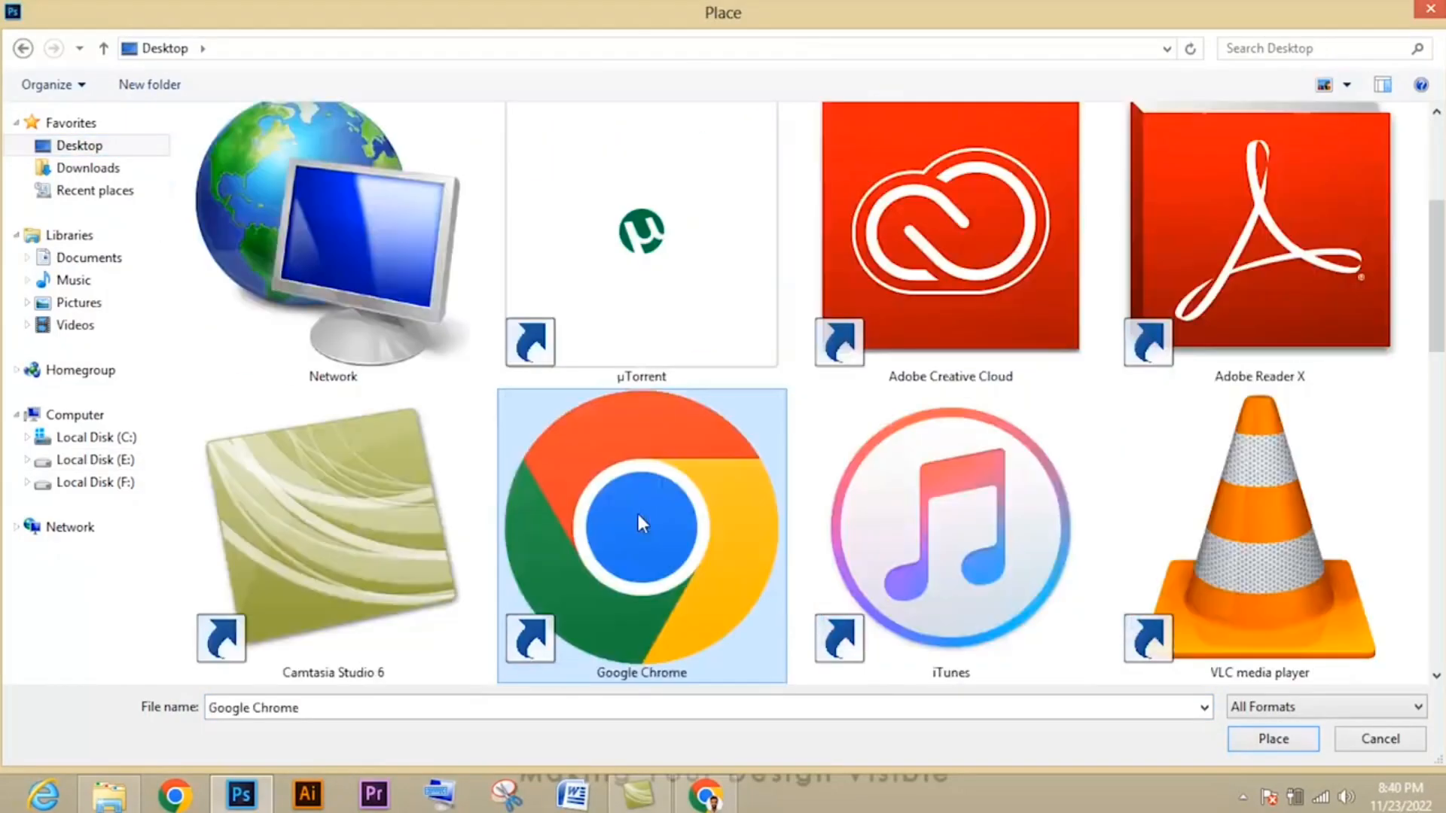
scroll(638, 513, down, 4)
click(640, 271)
click(1244, 738)
key(Return)
Draw a 128 px circle over the reference logo's small green dot and fill it with the green sampled from the logo.
key(u)
mouse_move(770, 373)
mouse_down()
mouse_move(787, 389)
mouse_move(781, 378)
mouse_move(754, 397)
mouse_move(772, 413)
mouse_move(752, 439)
mouse_move(780, 464)
mouse_move(791, 435)
mouse_move(759, 443)
mouse_move(697, 379)
mouse_move(729, 408)
mouse_up()
click(898, 304)
click(157, 266)
click(775, 369)
click(898, 304)
click(951, 407)
click(158, 210)
key(ctrl+t)
key(Return)
Fill the first circle copy with the logo's orange and resize it to match the orange dot.
click(155, 493)
click(898, 304)
click(901, 407)
key(ctrl+t)
key(Return)
Fill the second circle copy with the yellow sampled from the logo and resize it to match the yellow dot.
click(157, 267)
click(749, 437)
click(902, 305)
click(901, 406)
click(156, 211)
key(ctrl+t)
key(Return)
Nudge the large Ellipse 1 copy 3 circle left off the reference's blue circle and fill it with the sampled blue.
key(shift+Left)
key(shift+Left)
key(shift+Left)
key(shift+Left)
key(shift+Left)
key(shift+Left)
key(shift+Left)
key(shift+Left)
key(shift+Left)
key(shift+Left)
key(shift+Left)
key(shift+Left)
key(shift+Left)
key(shift+Left)
key(shift+Left)
key(shift+Left)
key(shift+Left)
key(shift+Left)
key(shift+Left)
key(shift+Left)
click(157, 267)
click(712, 381)
click(901, 305)
click(900, 407)
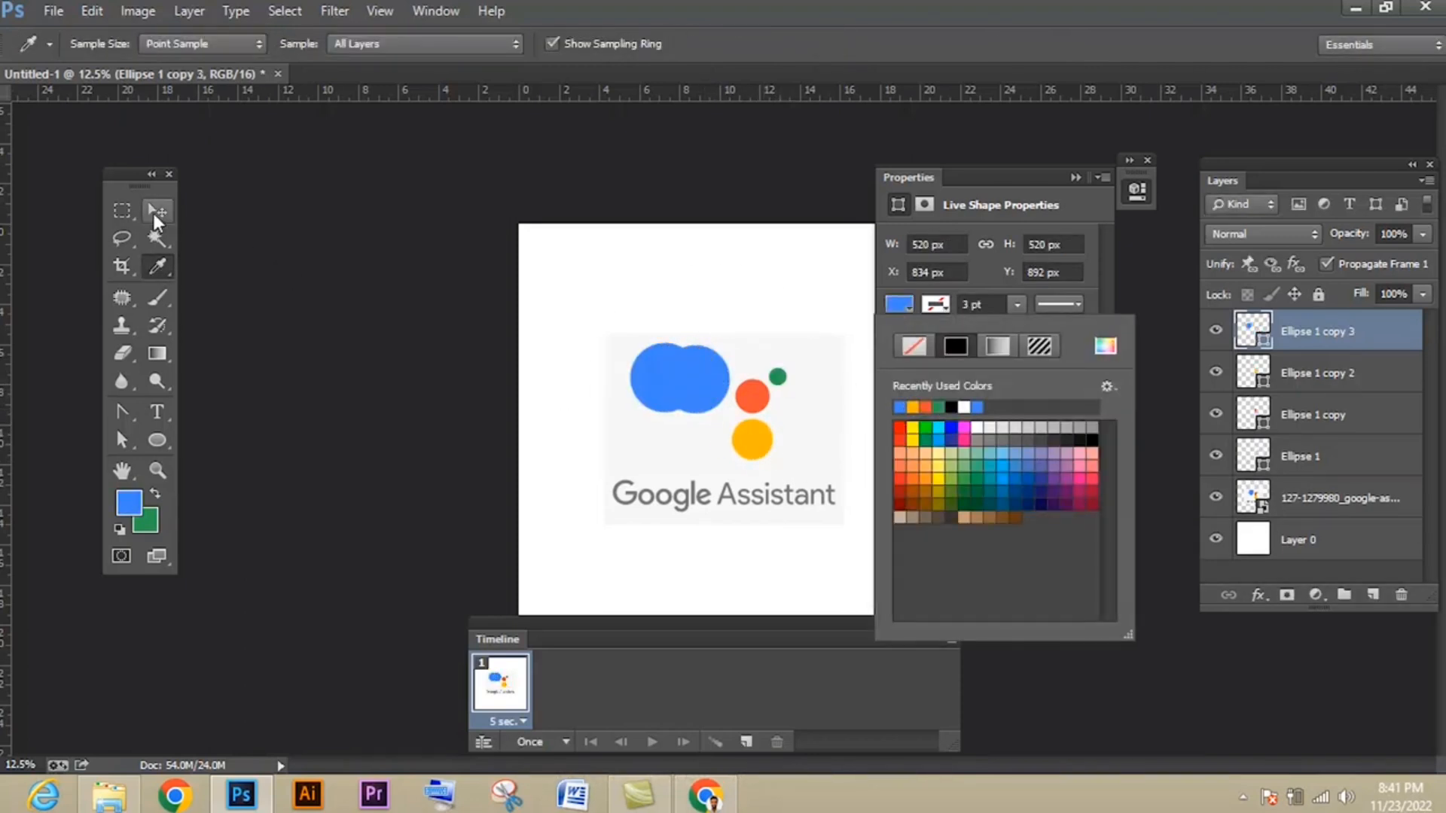
Nudge the blue Ellipse 1 copy 3 circle right until it covers the reference's blue circle.
click(154, 215)
key(shift+Right)
key(shift+Right)
key(shift+Right)
key(shift+Right)
key(shift+Right)
key(shift+Right)
key(shift+Right)
key(shift+Right)
key(shift+Right)
key(shift+Right)
key(shift+Right)
key(shift+Right)
key(shift+Right)
key(shift+Right)
key(shift+Right)
key(shift+Right)
key(shift+Right)
key(shift+Right)
key(shift+Right)
key(shift+Right)
Add the text "Google Assistant" in Calibri Bold, 108 pt, and color it black.
key(t)
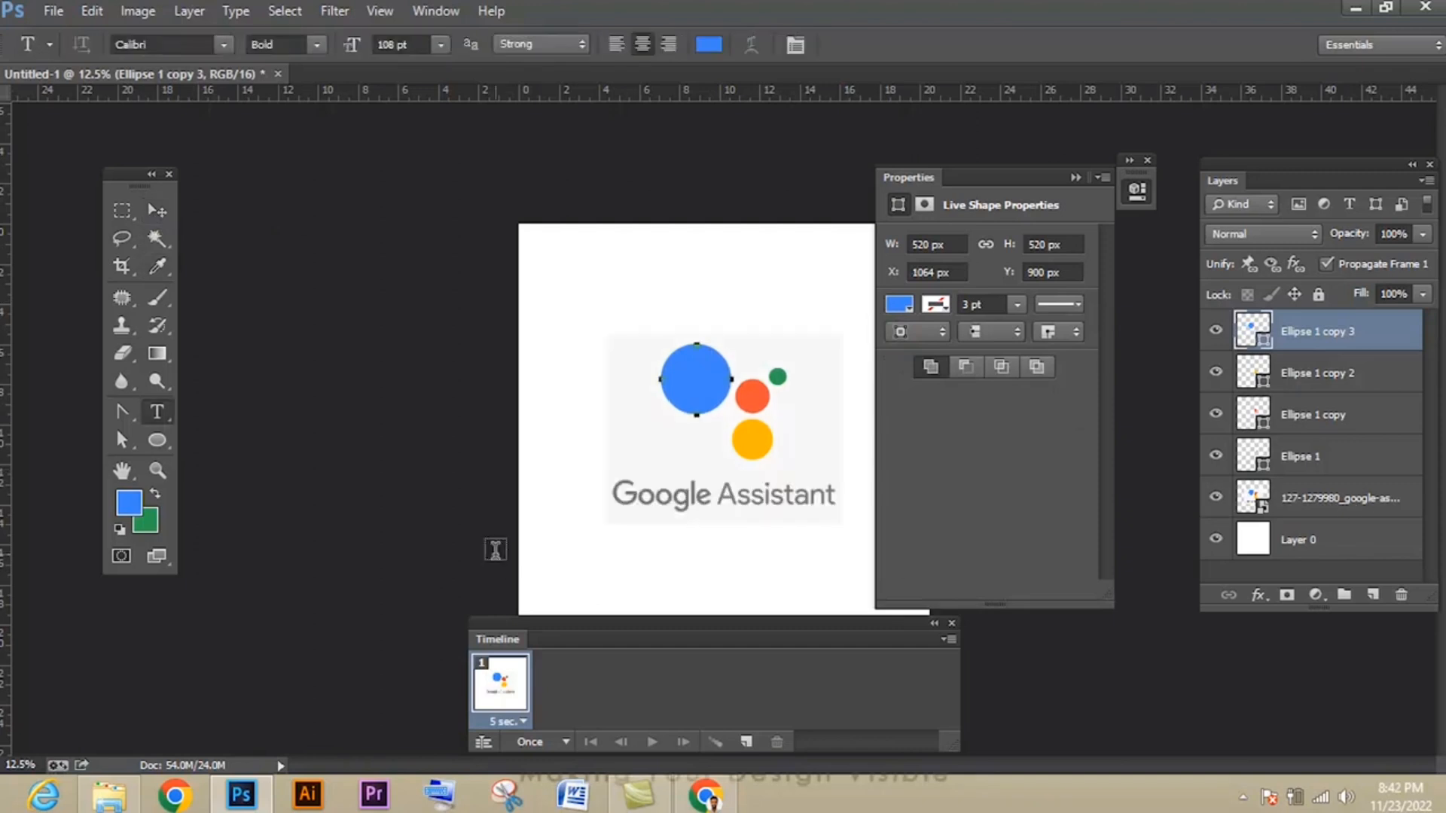
click(623, 504)
text(Google Assistant)
key(ctrl+a)
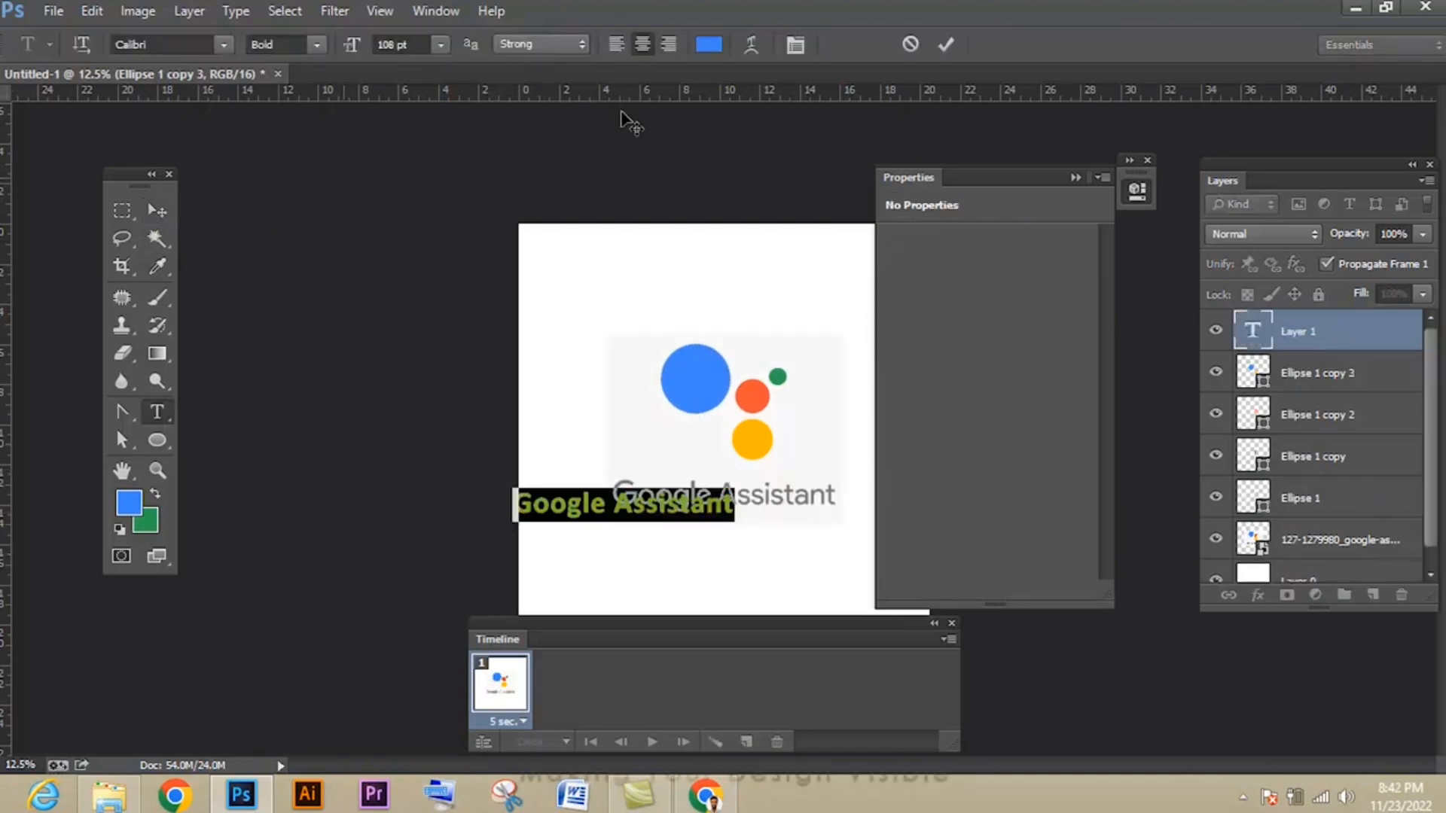
click(707, 44)
click(785, 551)
click(1271, 267)
Move the Google Assistant text over the reference's lettering and hide the placed reference image layer.
click(156, 211)
drag(687, 511, 786, 502)
click(1216, 545)
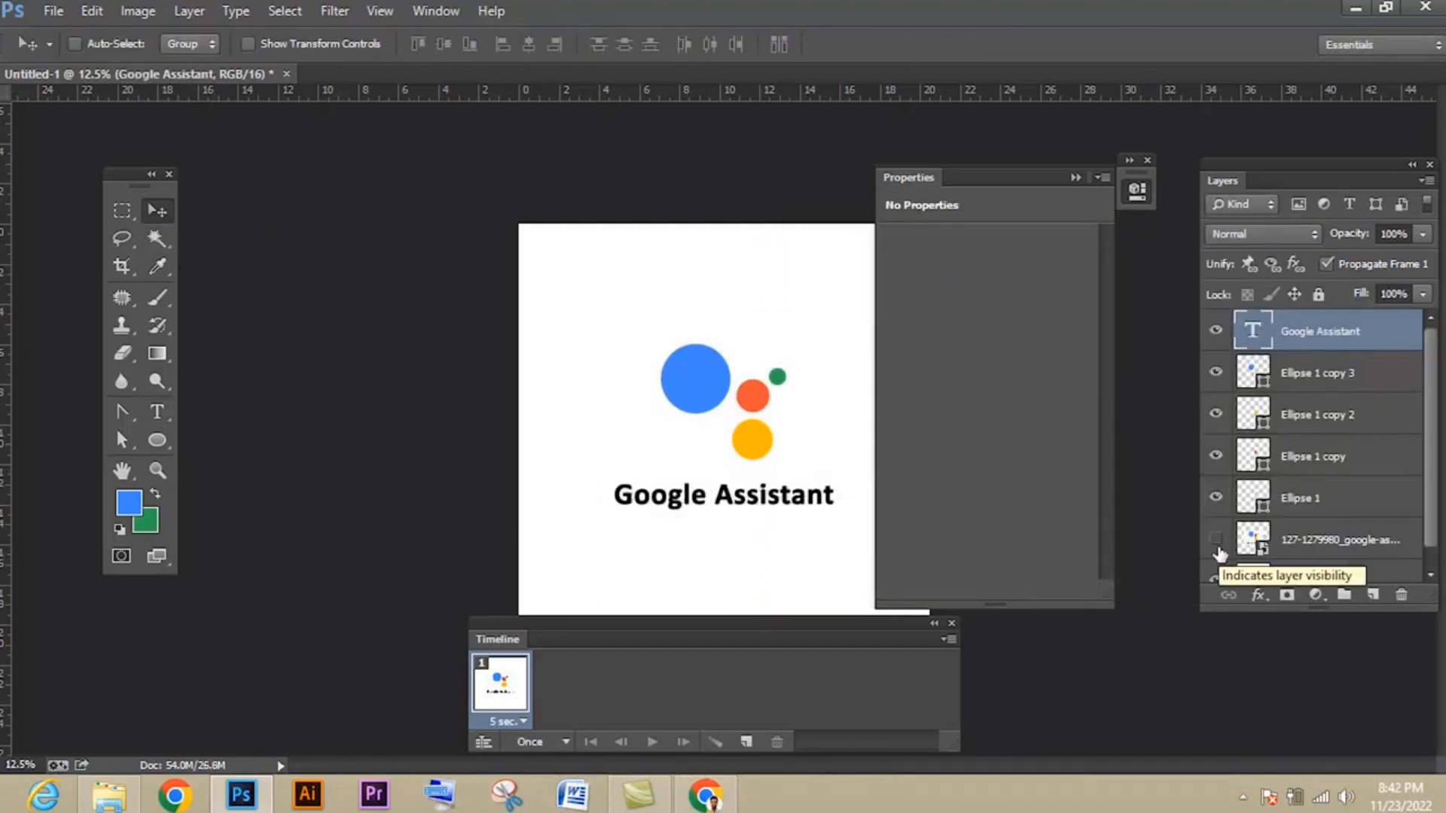
Move the Layers panel beside the logo and select the Ellipse 1 layer.
drag(1256, 172, 389, 183)
click(422, 500)
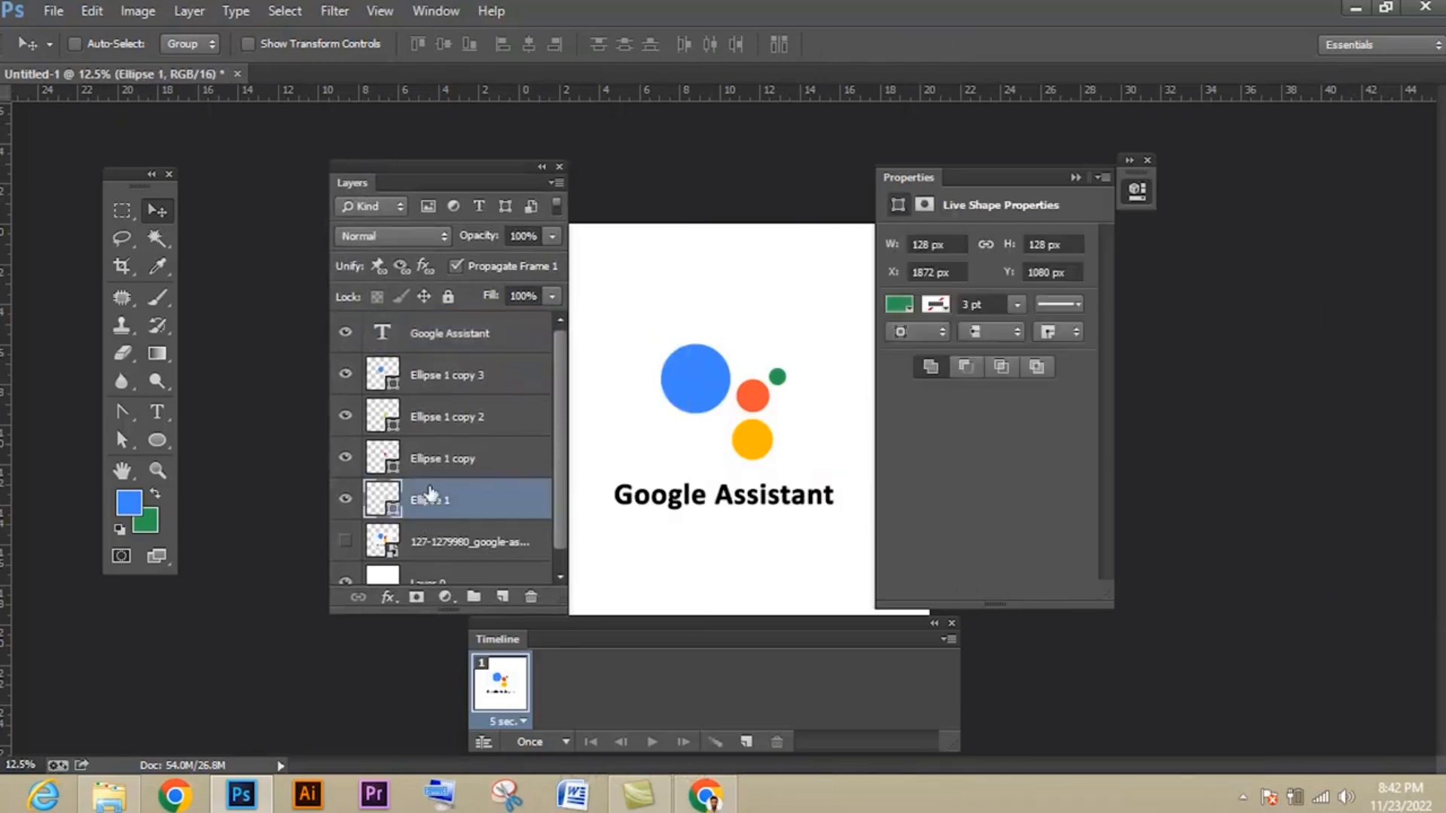
Hide and show the three ellipse copies and the text layer one by one to identify each logo part.
click(344, 457)
click(344, 458)
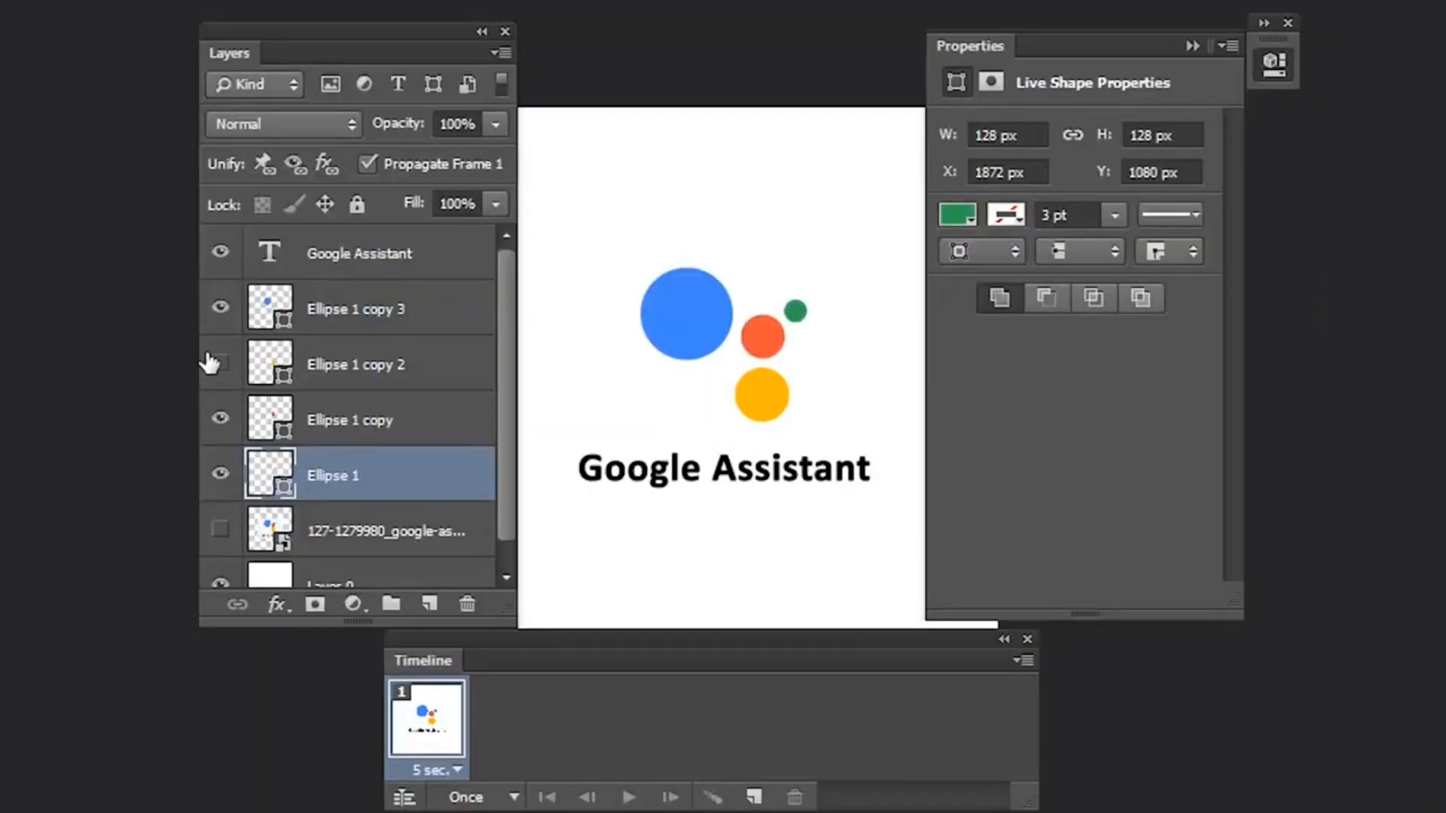
click(217, 363)
click(217, 364)
click(218, 308)
click(218, 308)
click(221, 253)
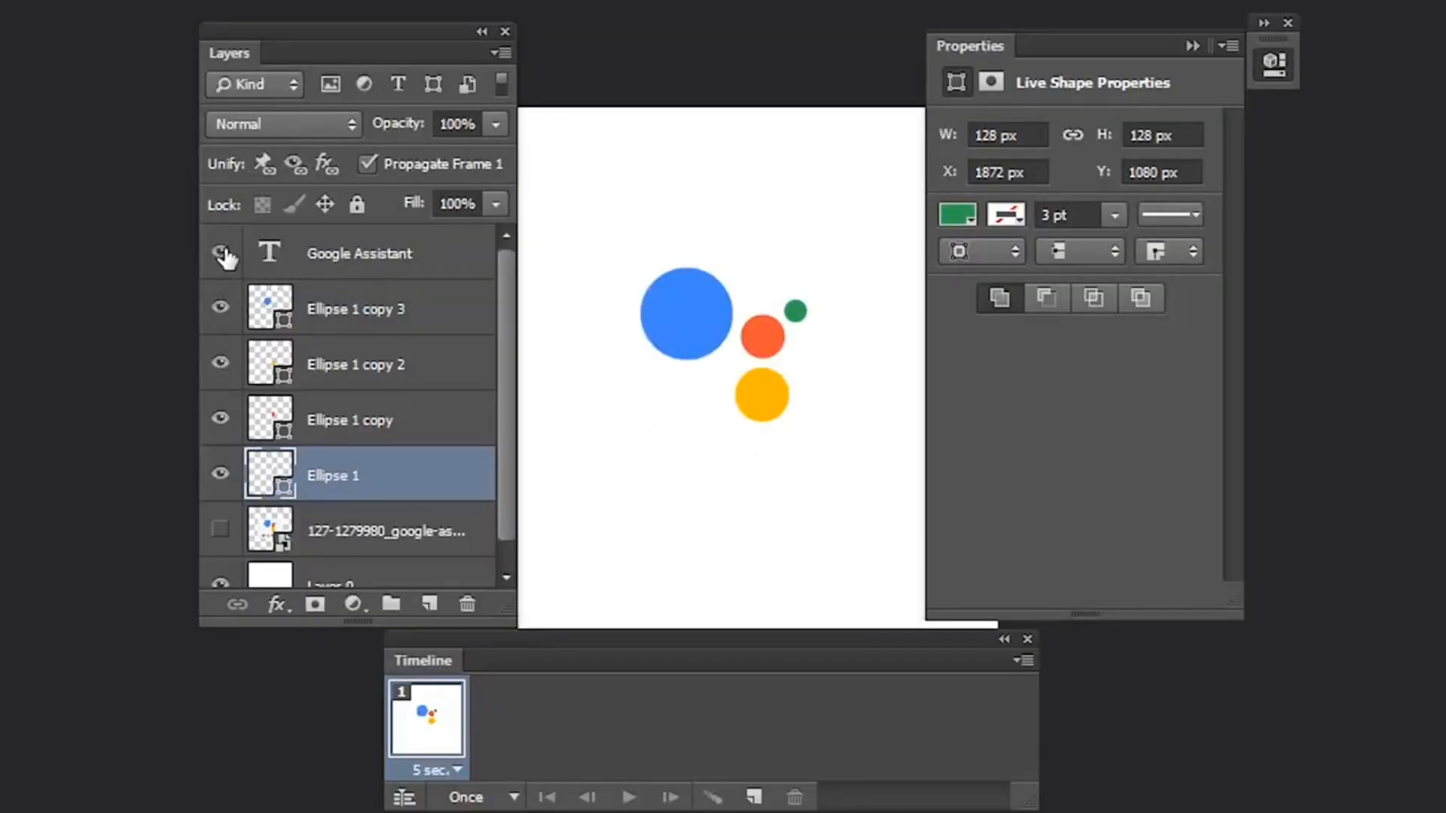
click(221, 253)
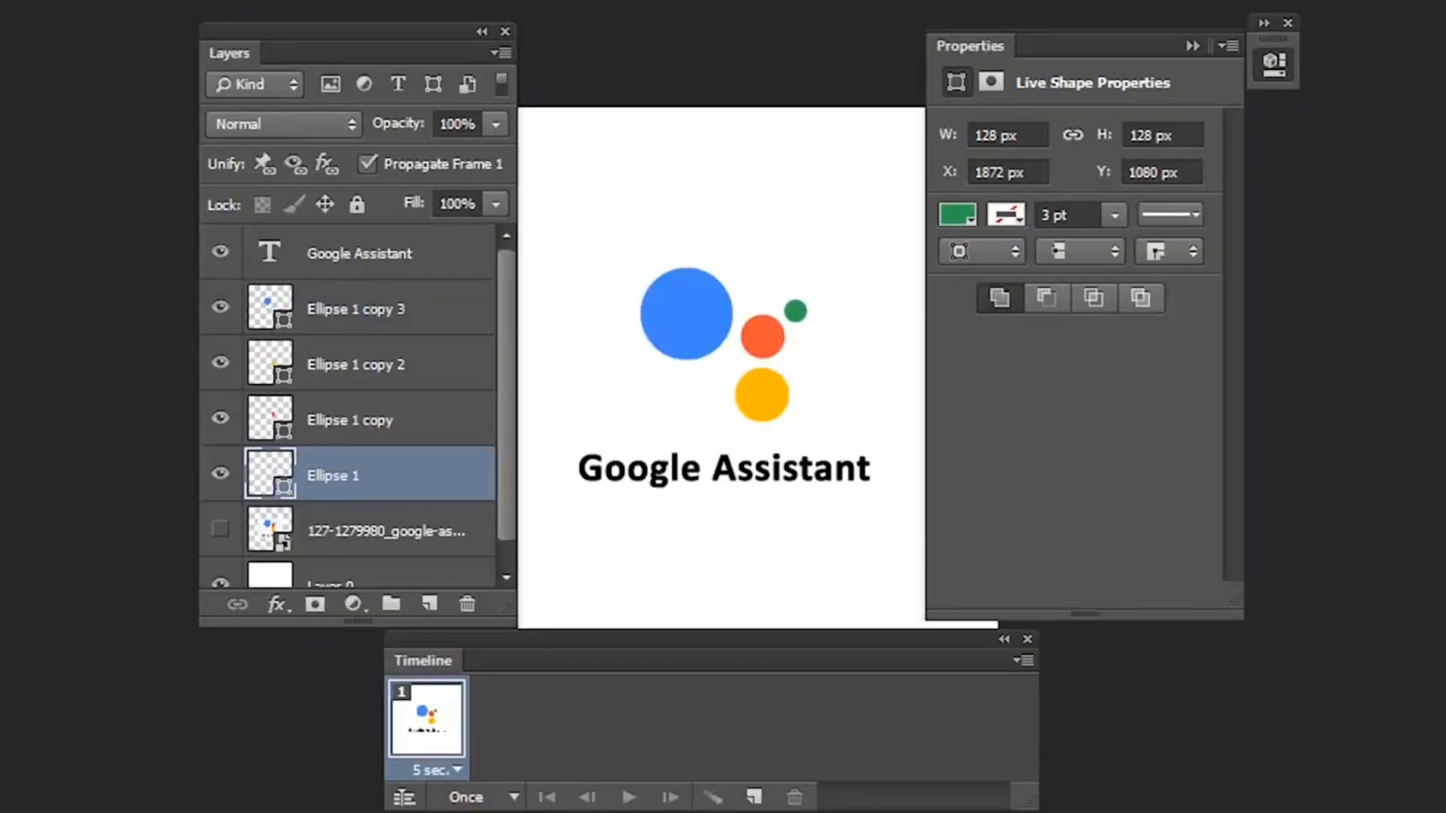
Hide the three Ellipse 1 copies and the Google Assistant text layer in frame 1.
click(220, 419)
click(220, 363)
click(218, 306)
click(219, 252)
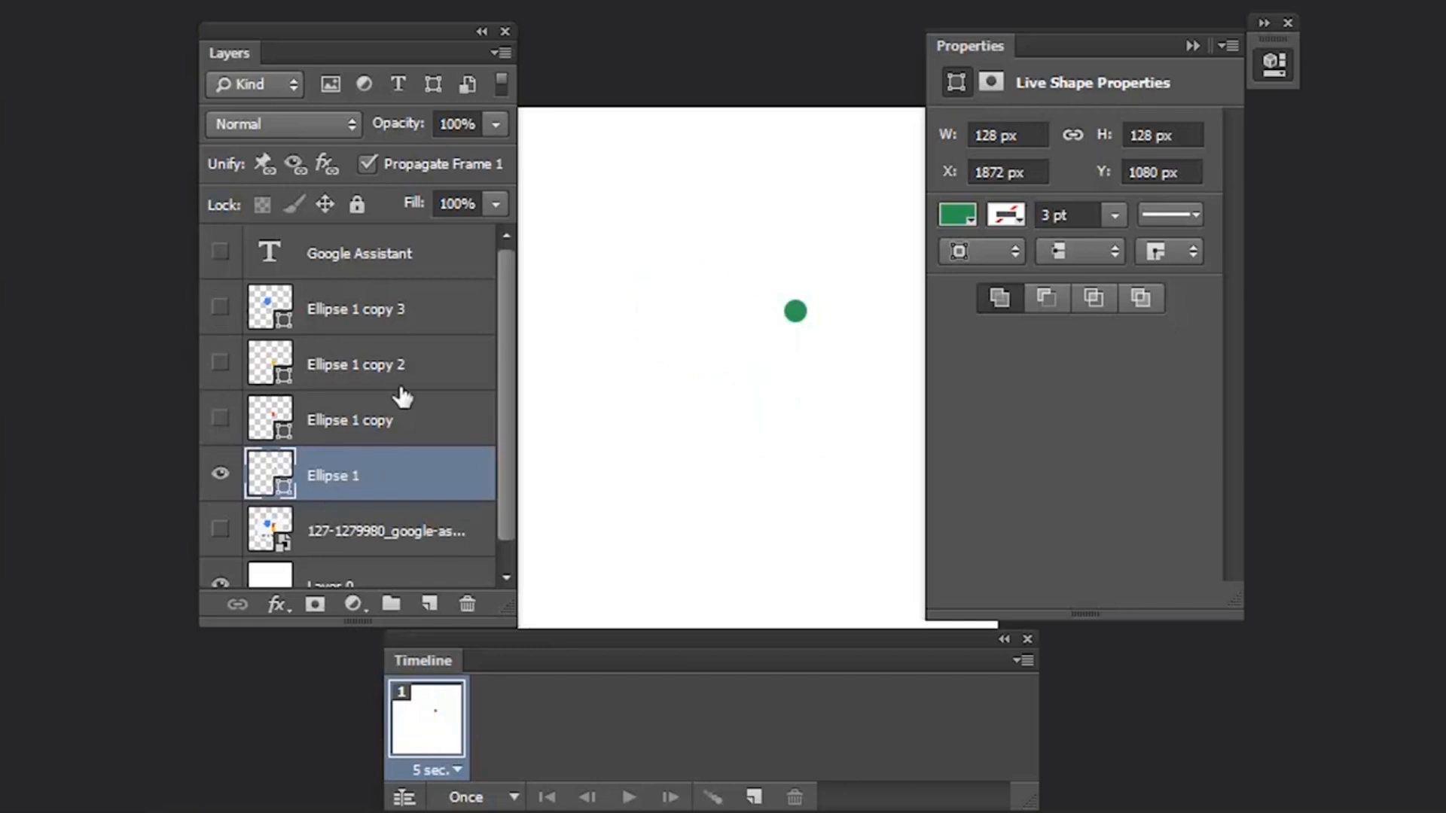
Set the Ellipse 1 layer's opacity to 0% in frame 1, keeping the Ellipse 1 copy layer hidden.
click(494, 125)
drag(493, 152, 343, 163)
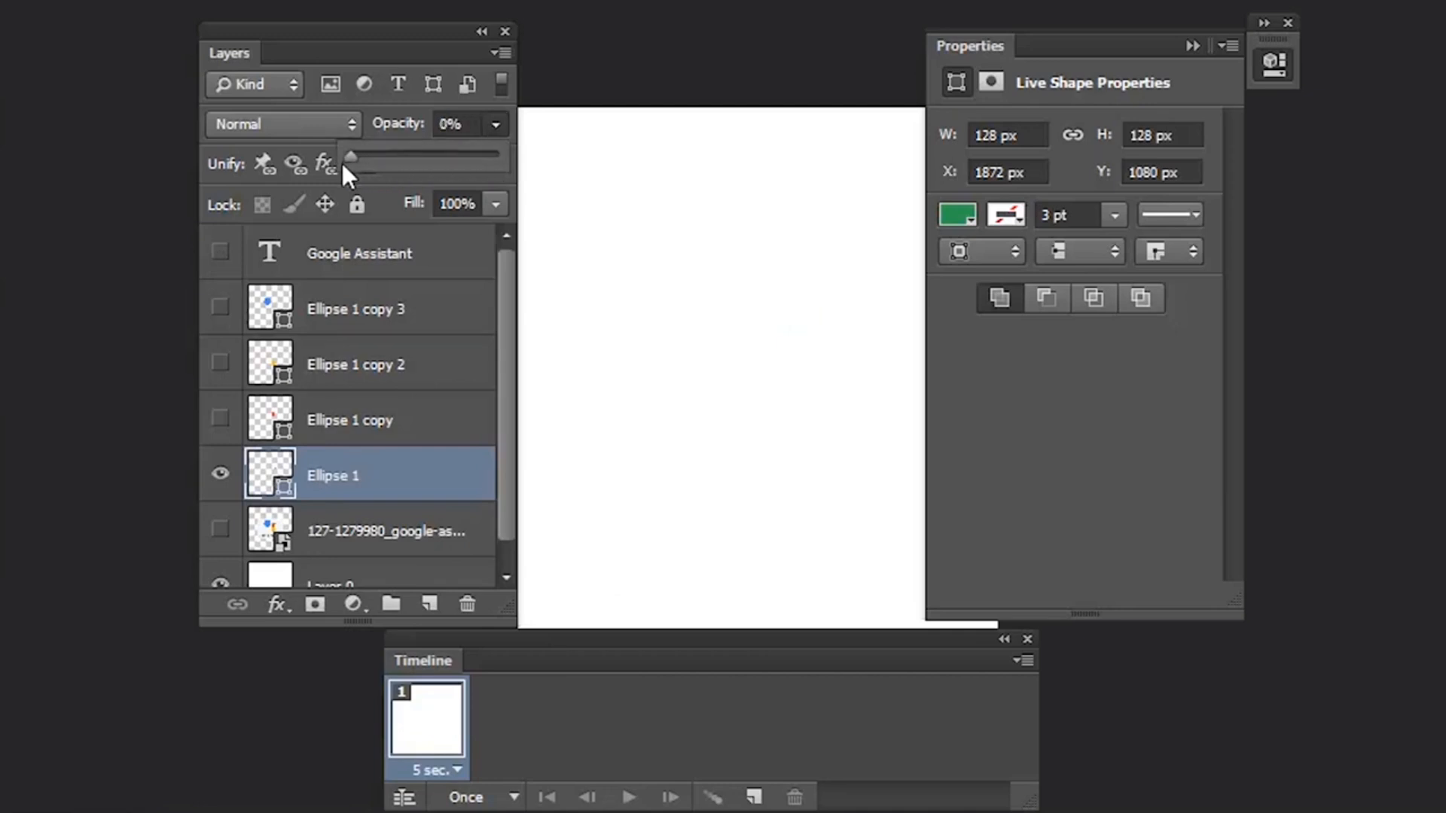
click(365, 38)
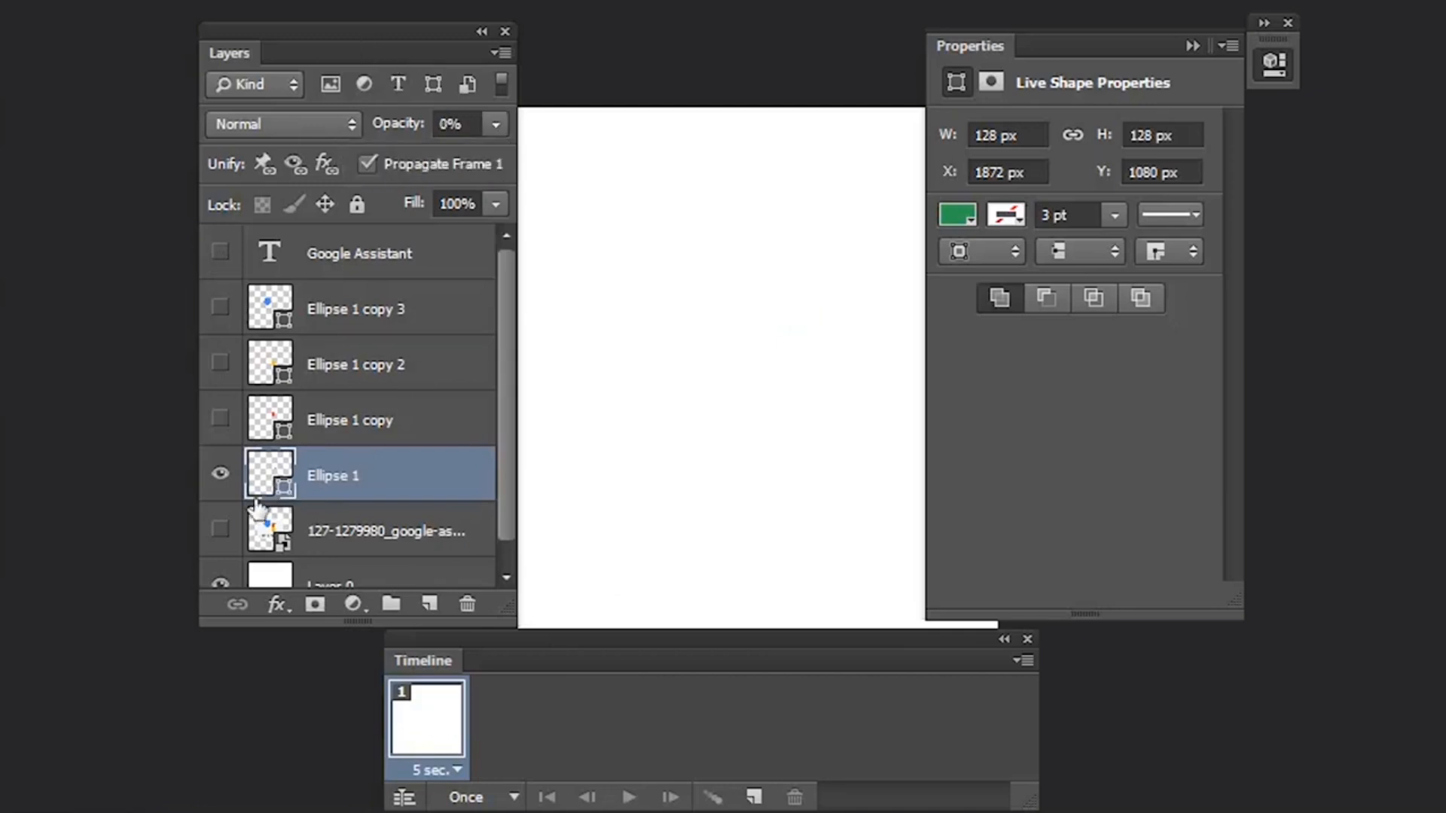
click(220, 419)
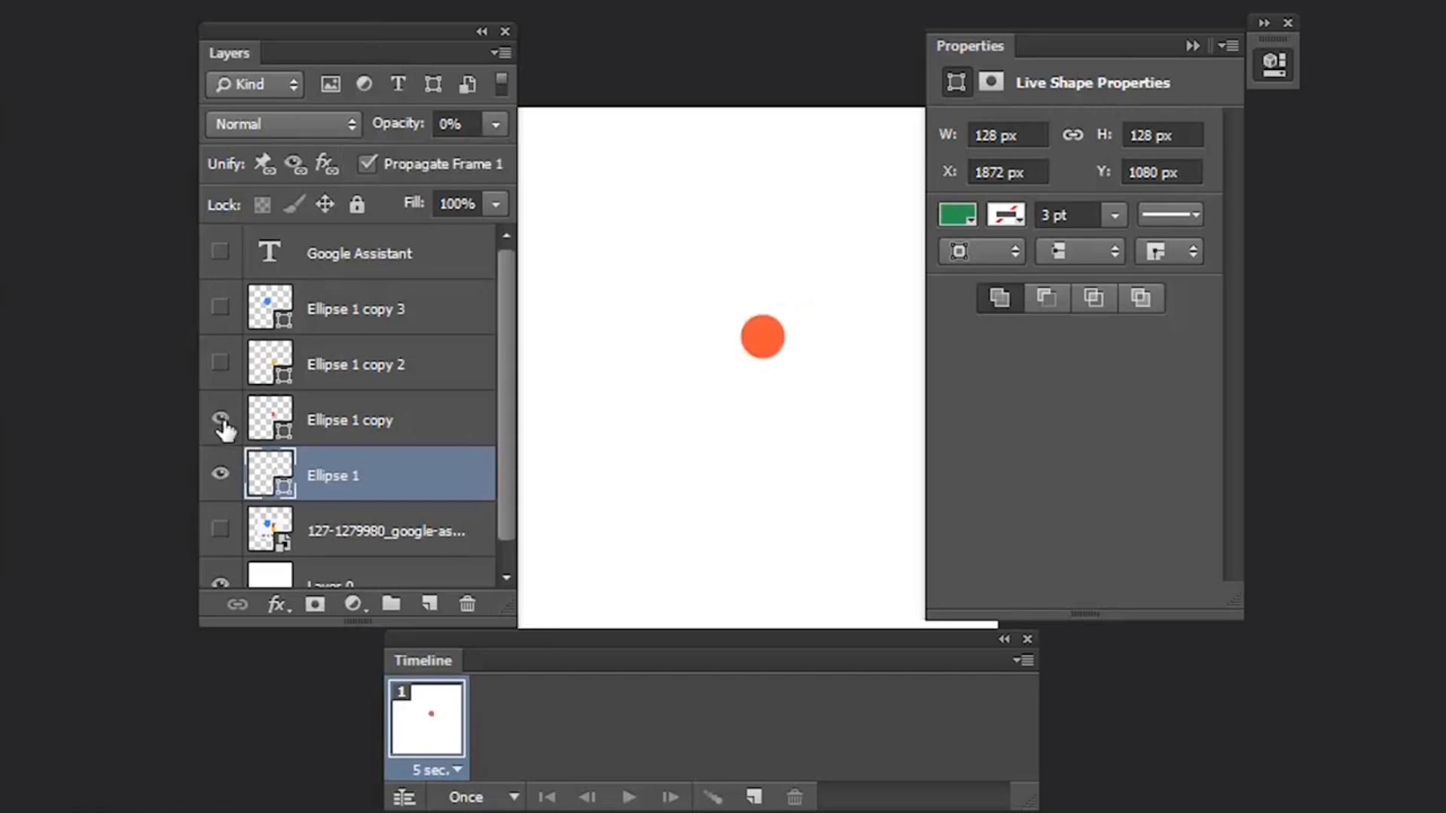
click(220, 419)
Add frames 2 and 3, showing Ellipse 1 copy from frame 2 and Ellipse 1 copy 2 in frame 3.
click(754, 800)
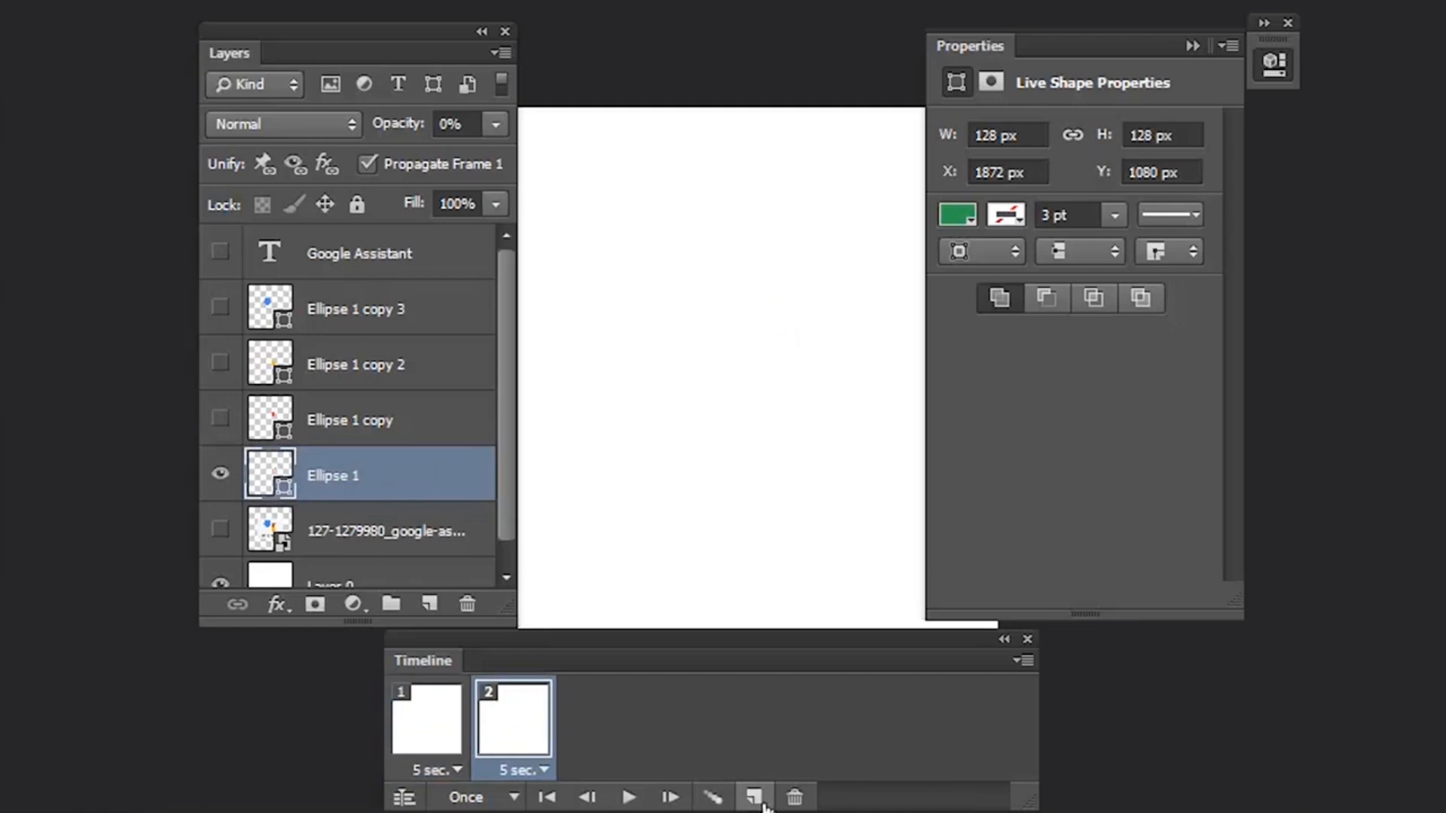
click(220, 419)
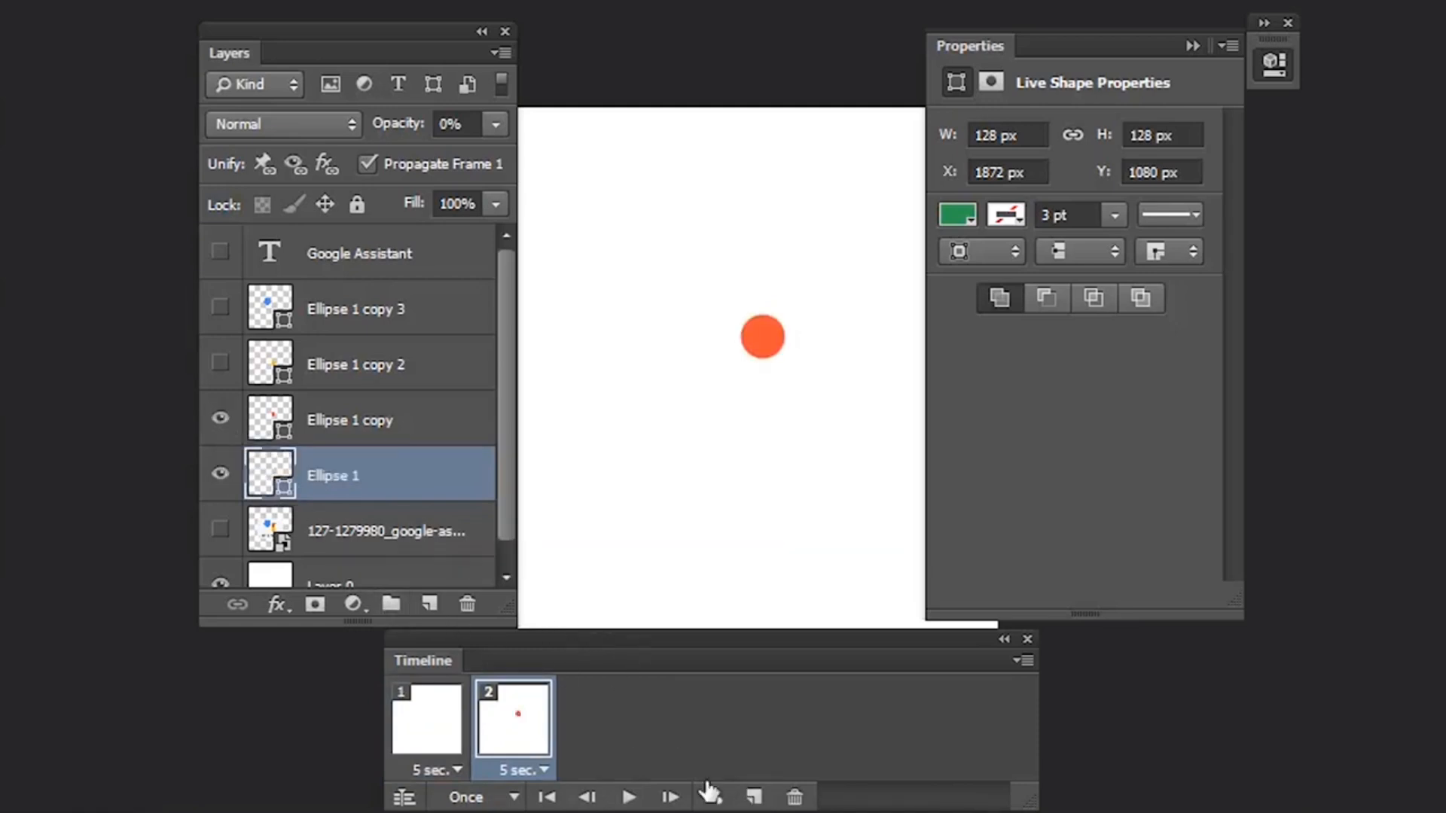
click(751, 798)
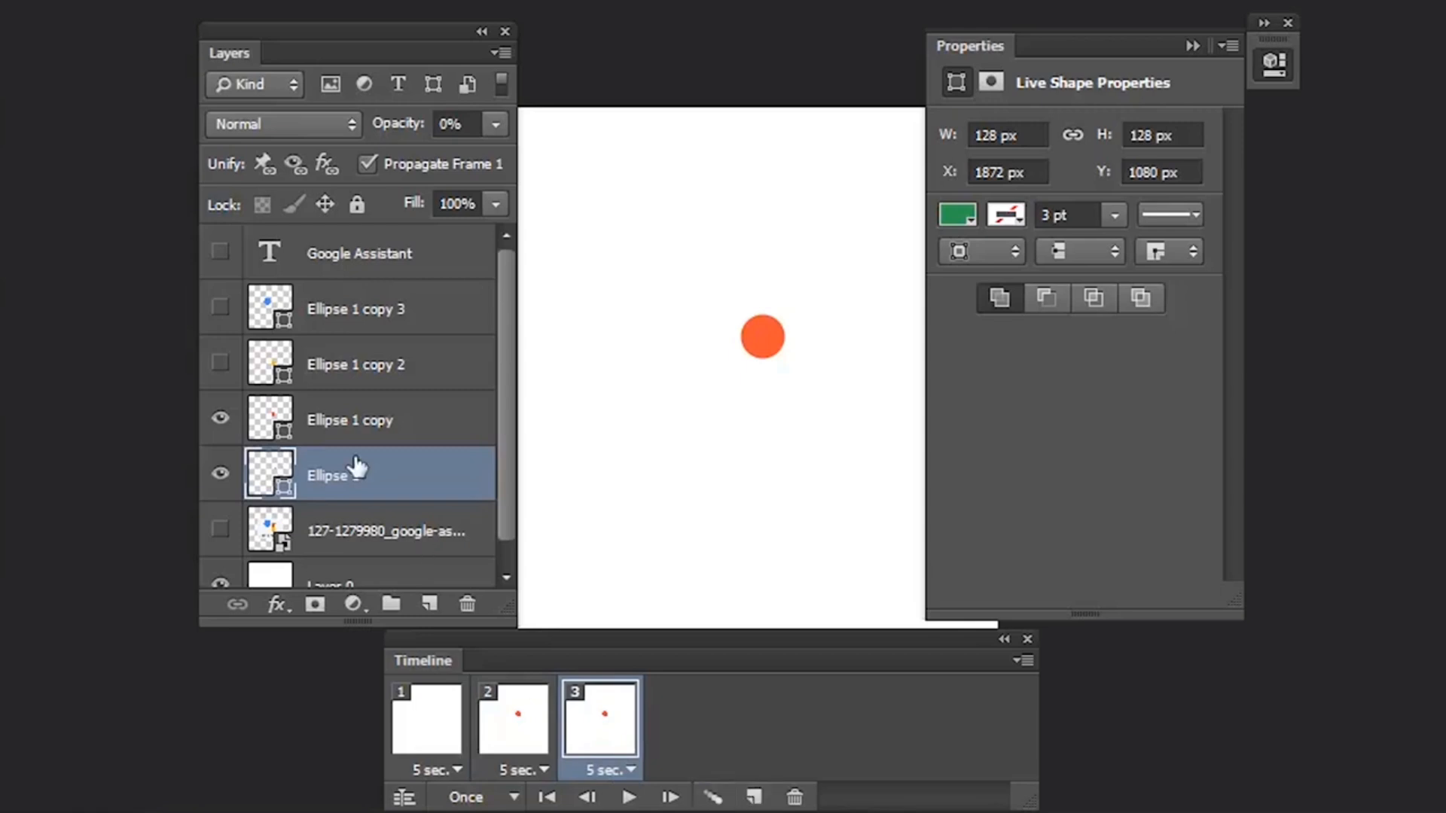
click(221, 363)
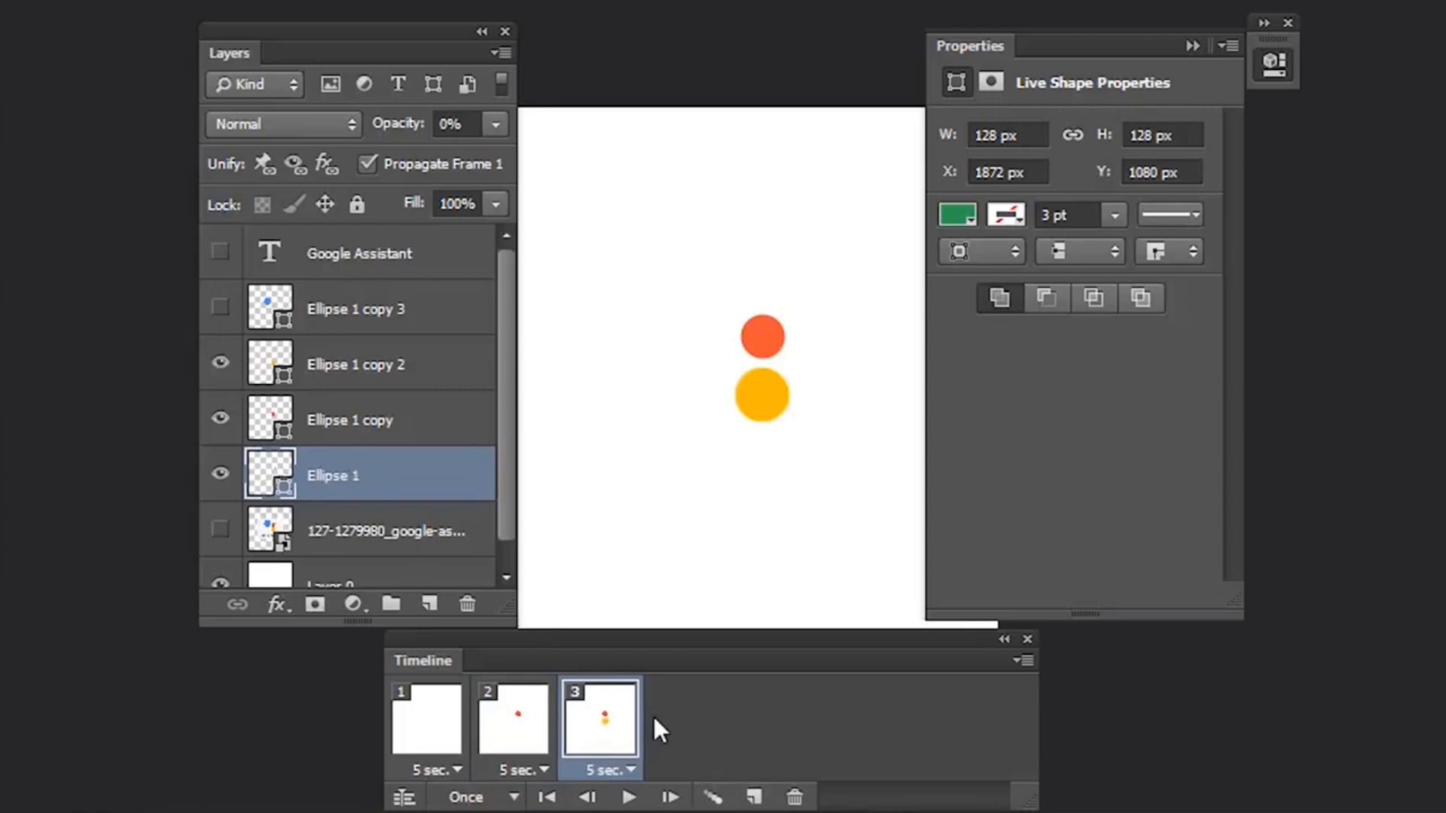
Add frames 4 and 5, showing Ellipse 1 copy 3 from frame 4 and the Google Assistant text in frame 5.
click(753, 797)
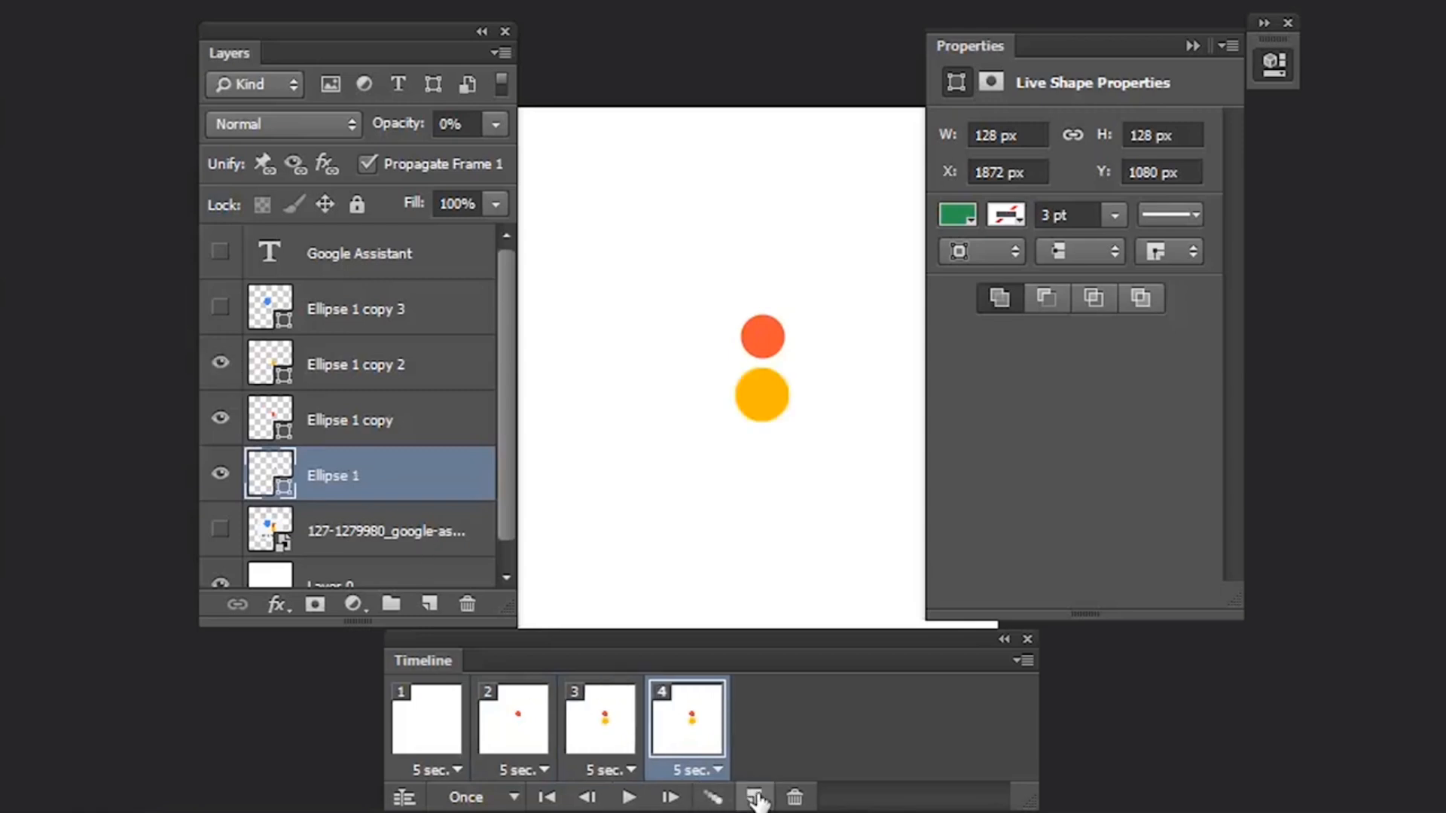
click(220, 307)
click(760, 801)
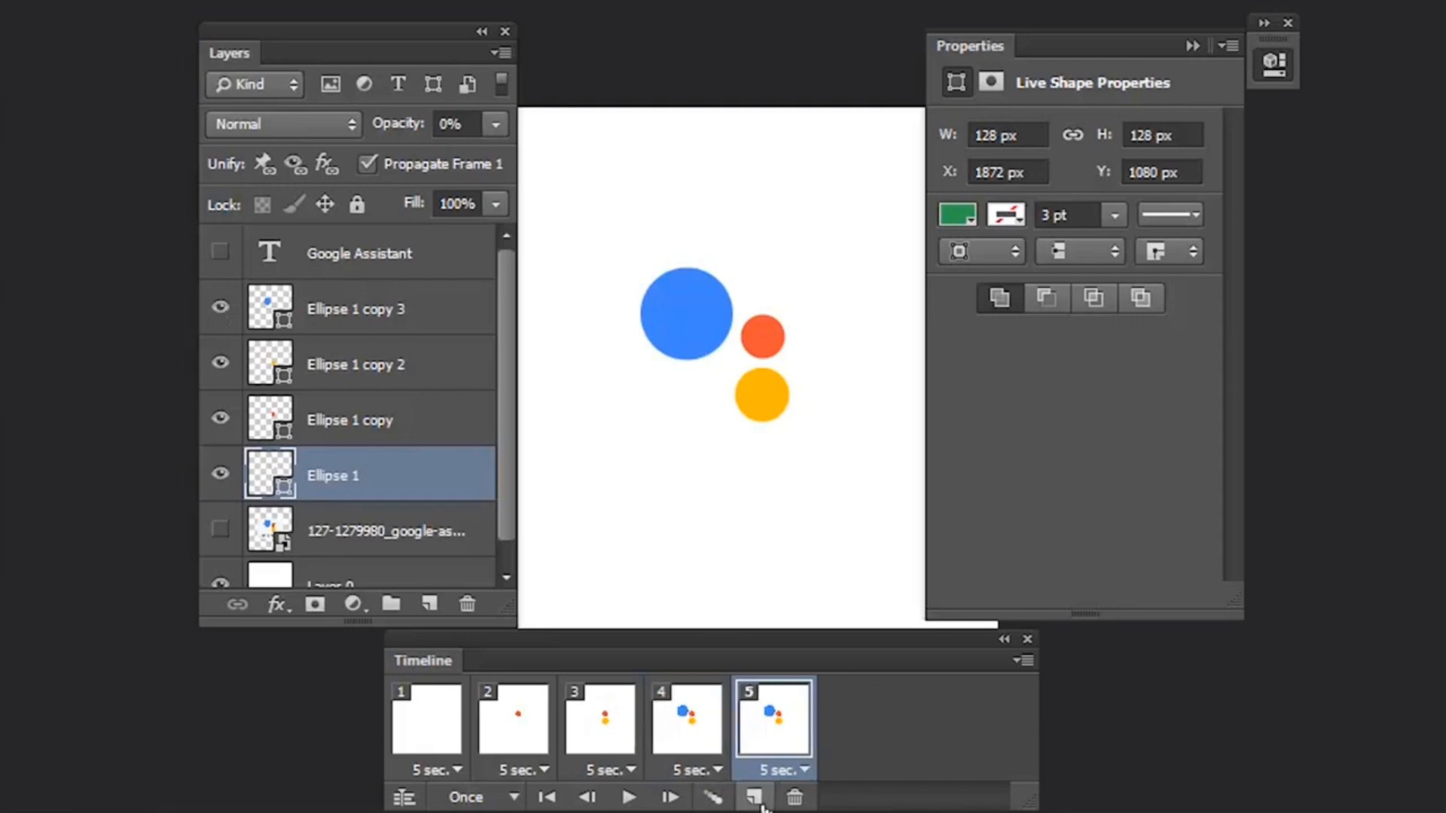
click(220, 253)
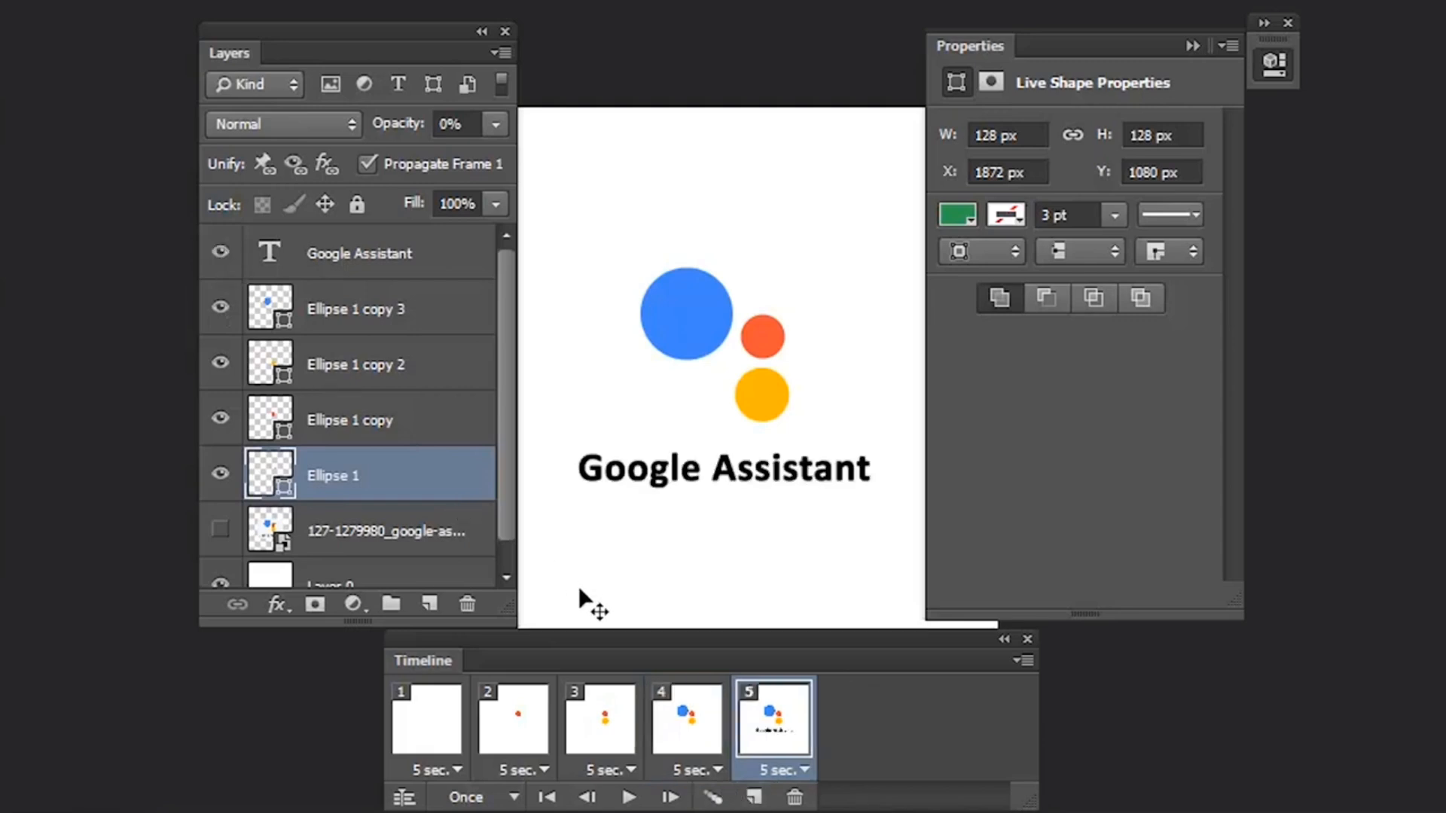
Select frames 2 to 5 and set the Ellipse 1 layer's opacity to 100%.
shift+click(527, 738)
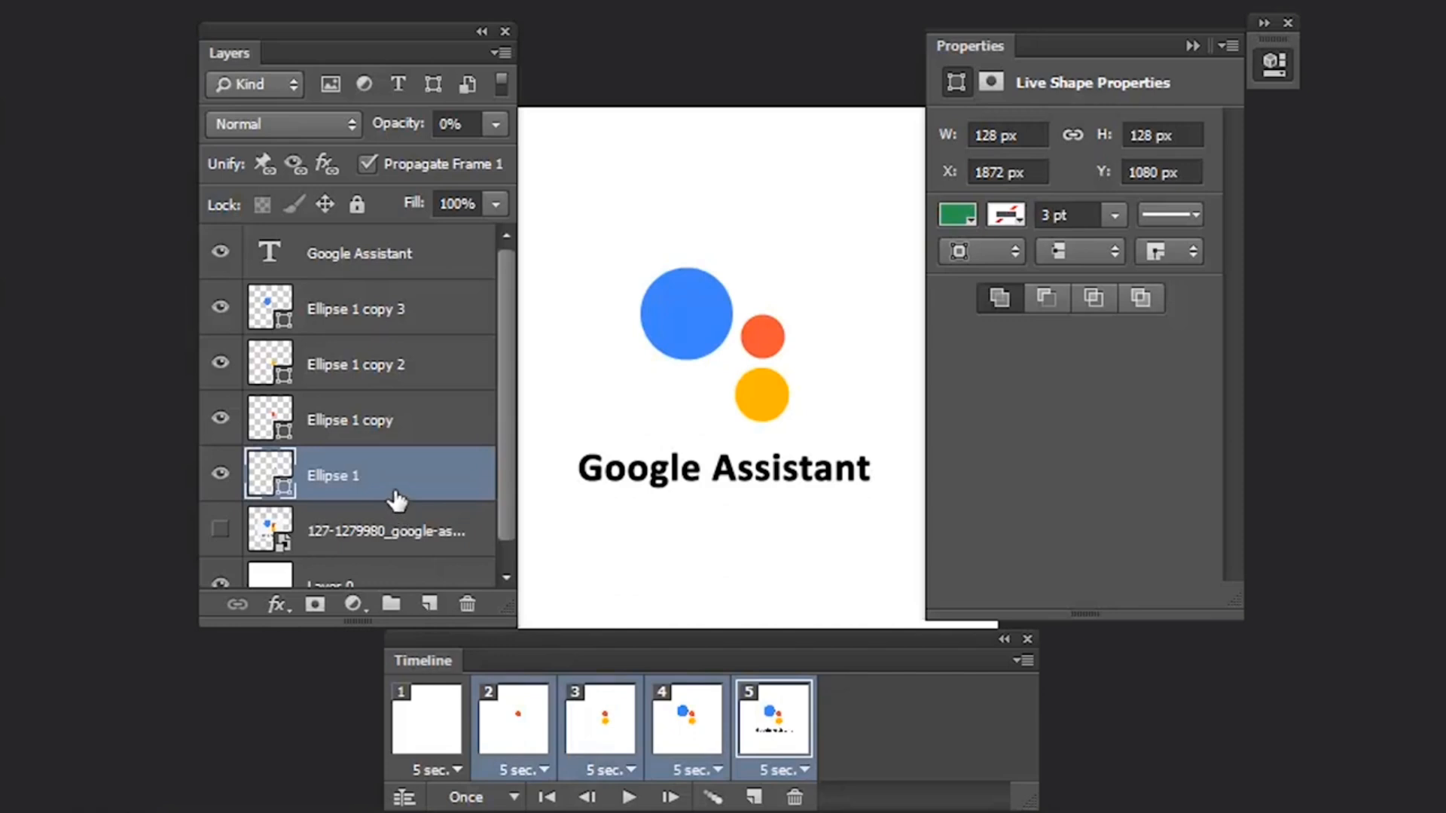
click(496, 123)
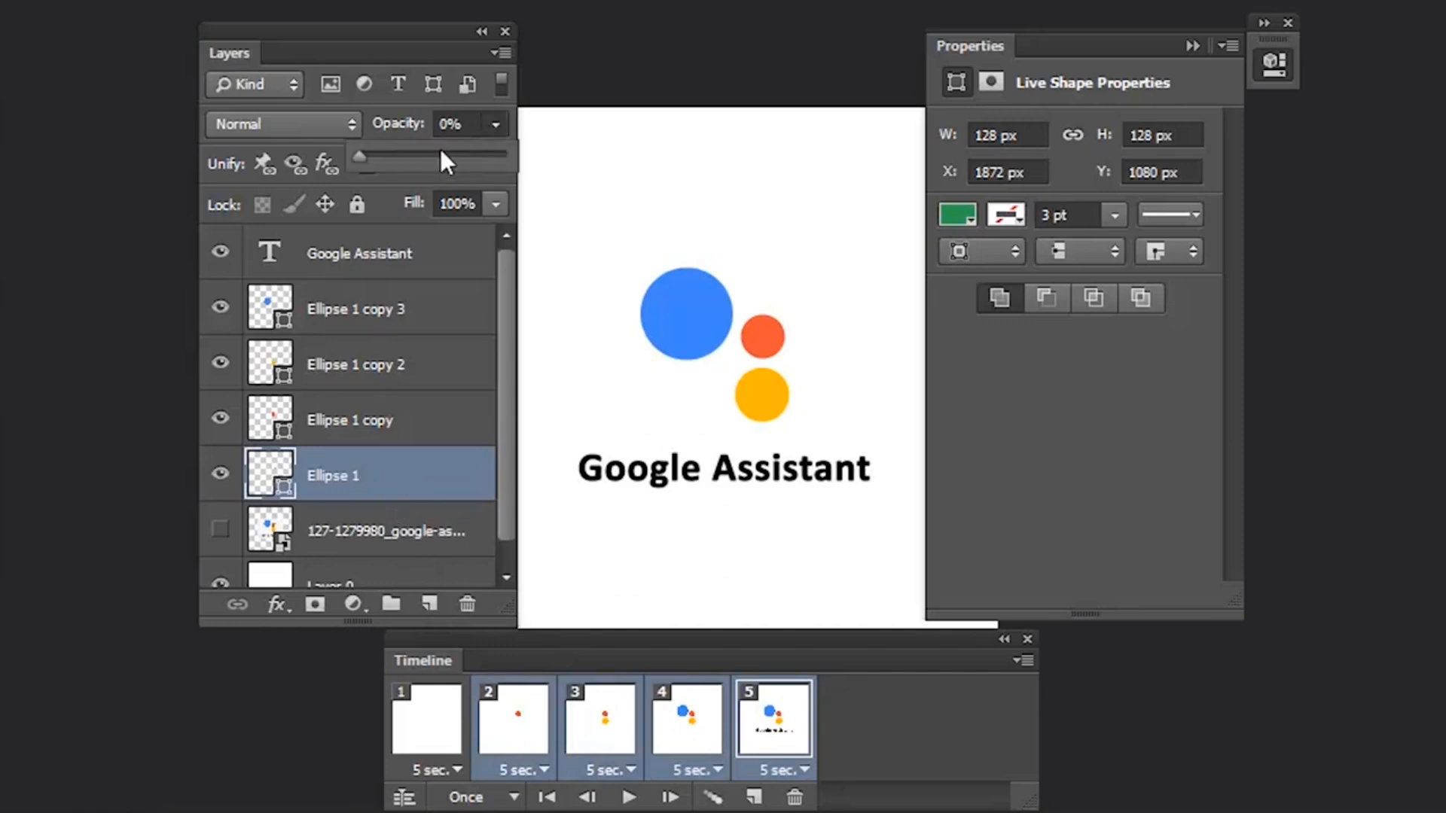
drag(440, 155, 529, 156)
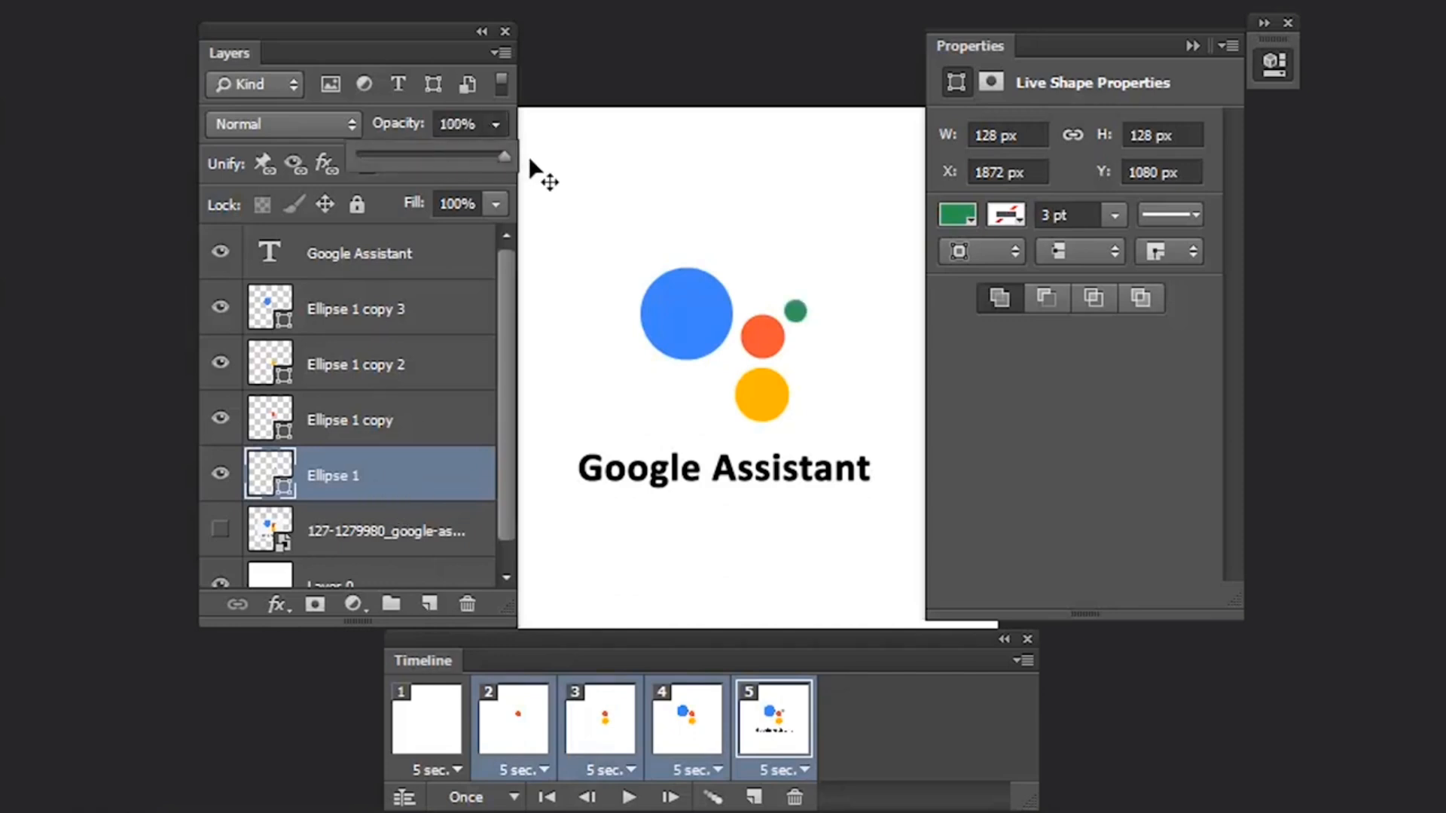
Set the Ellipse 1 layer's opacity to 100% individually in frames 2, 3 and 4, and check the neighbouring frames.
click(516, 726)
click(495, 123)
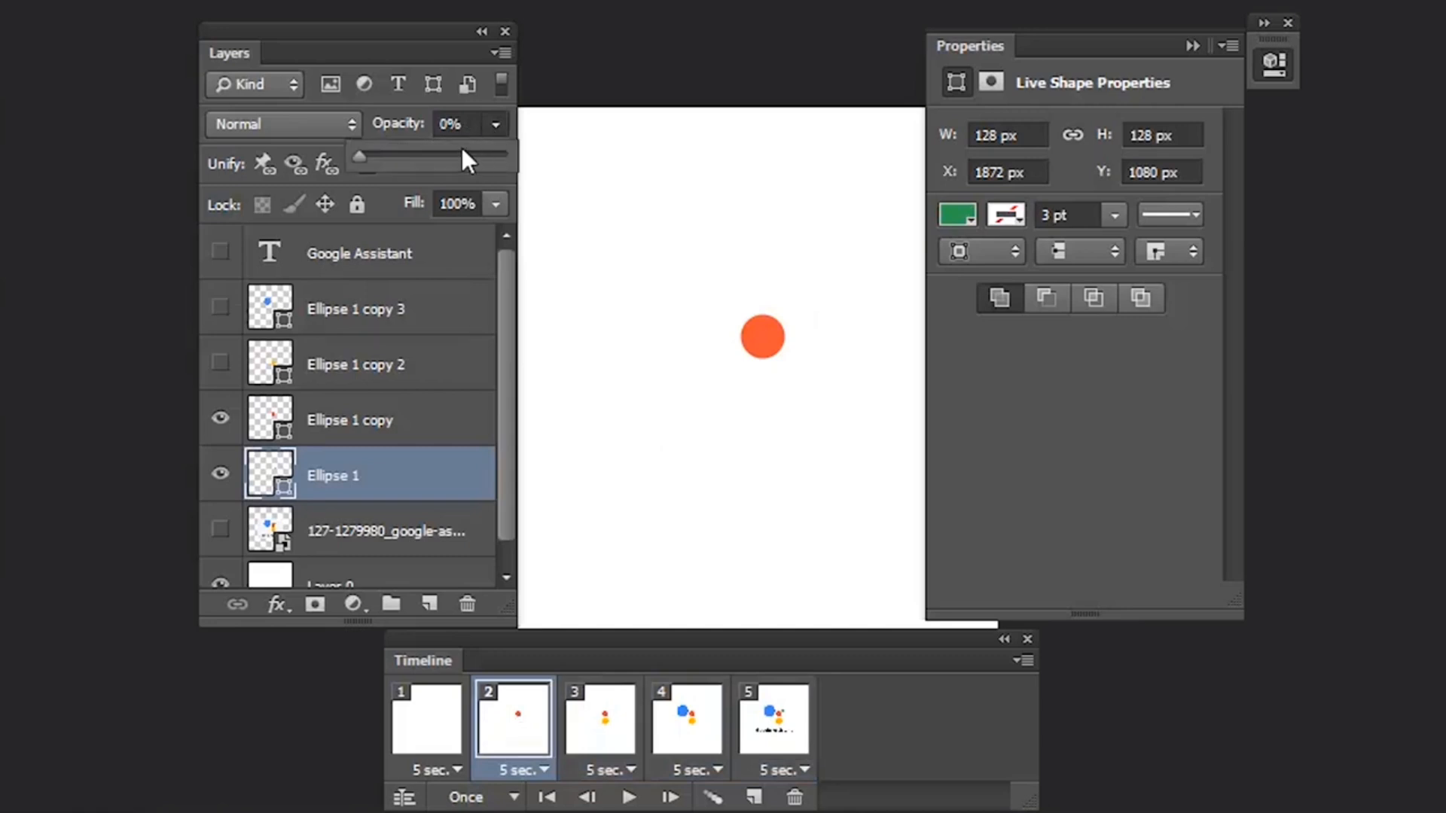
drag(462, 155, 555, 159)
click(577, 689)
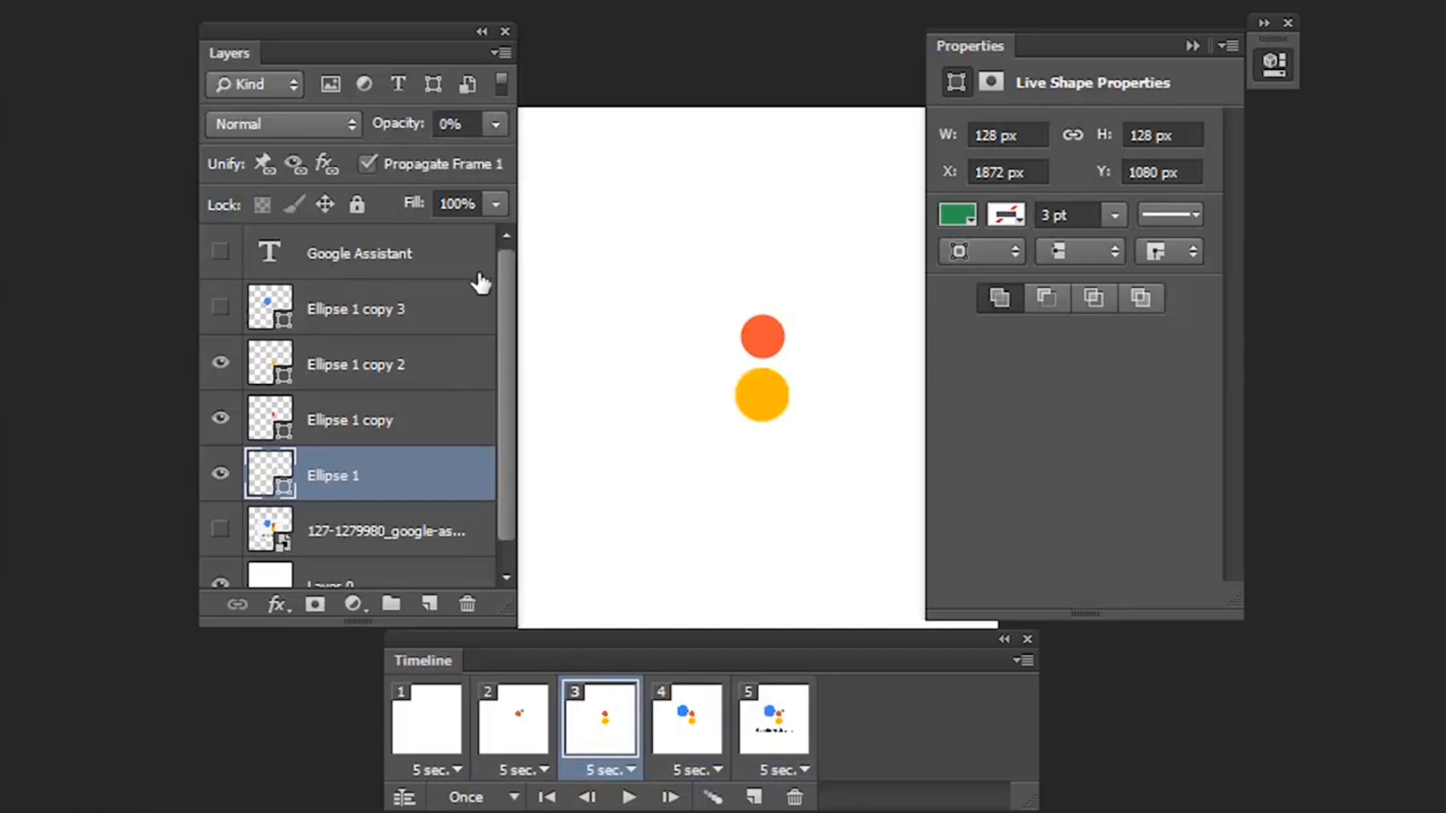
click(496, 123)
drag(428, 149, 623, 184)
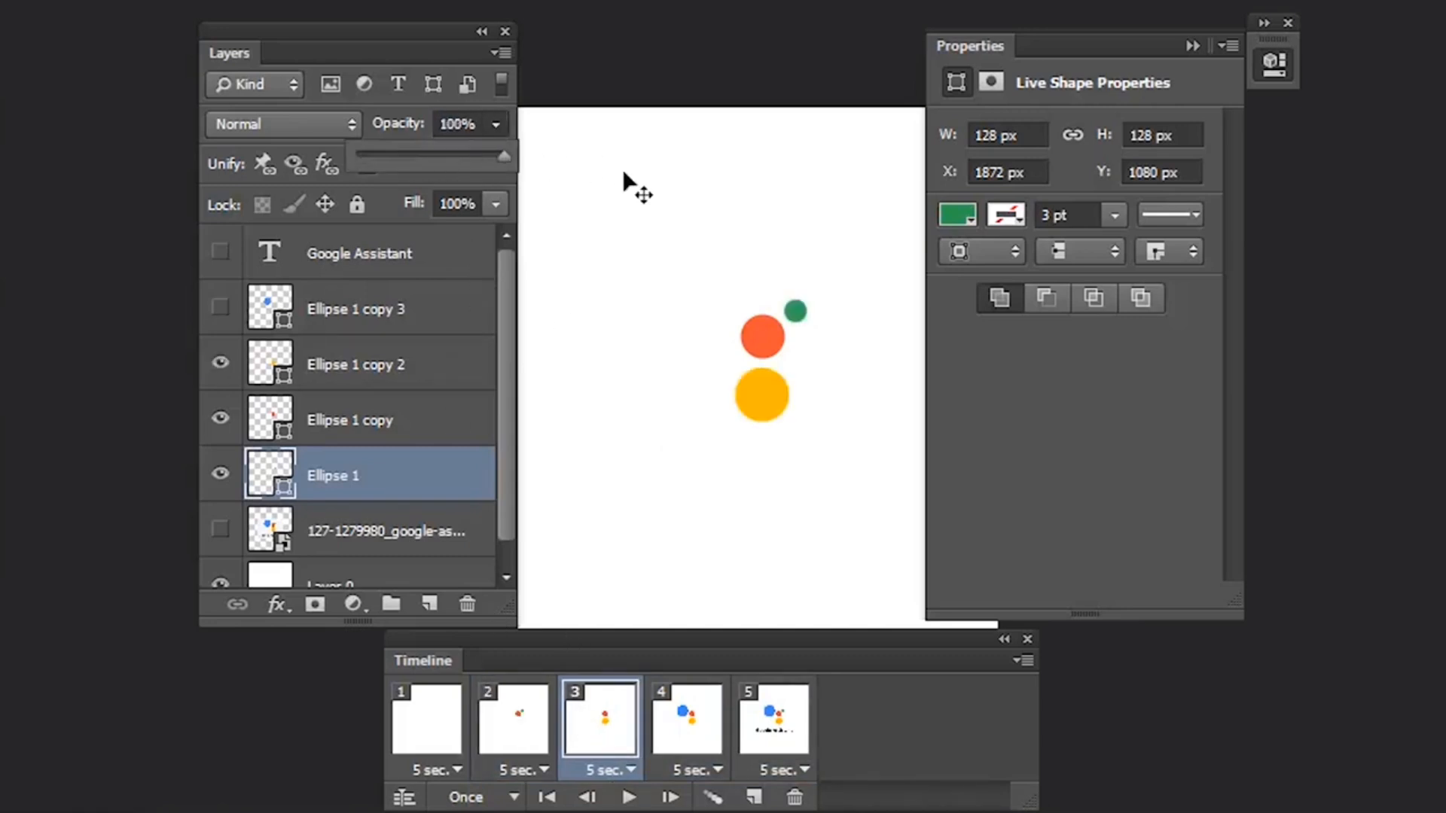
click(686, 727)
click(496, 124)
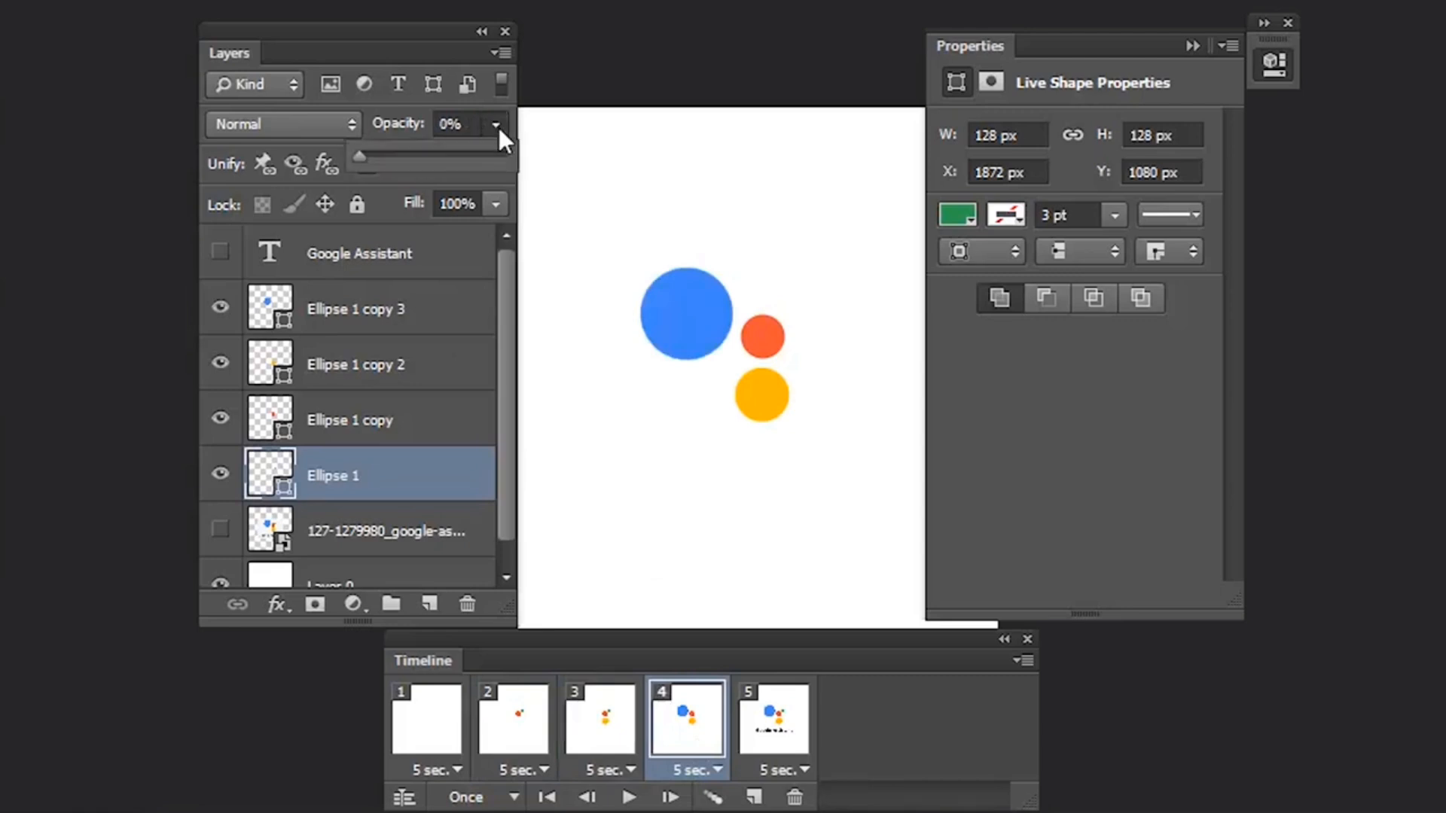
drag(472, 156, 590, 178)
click(760, 716)
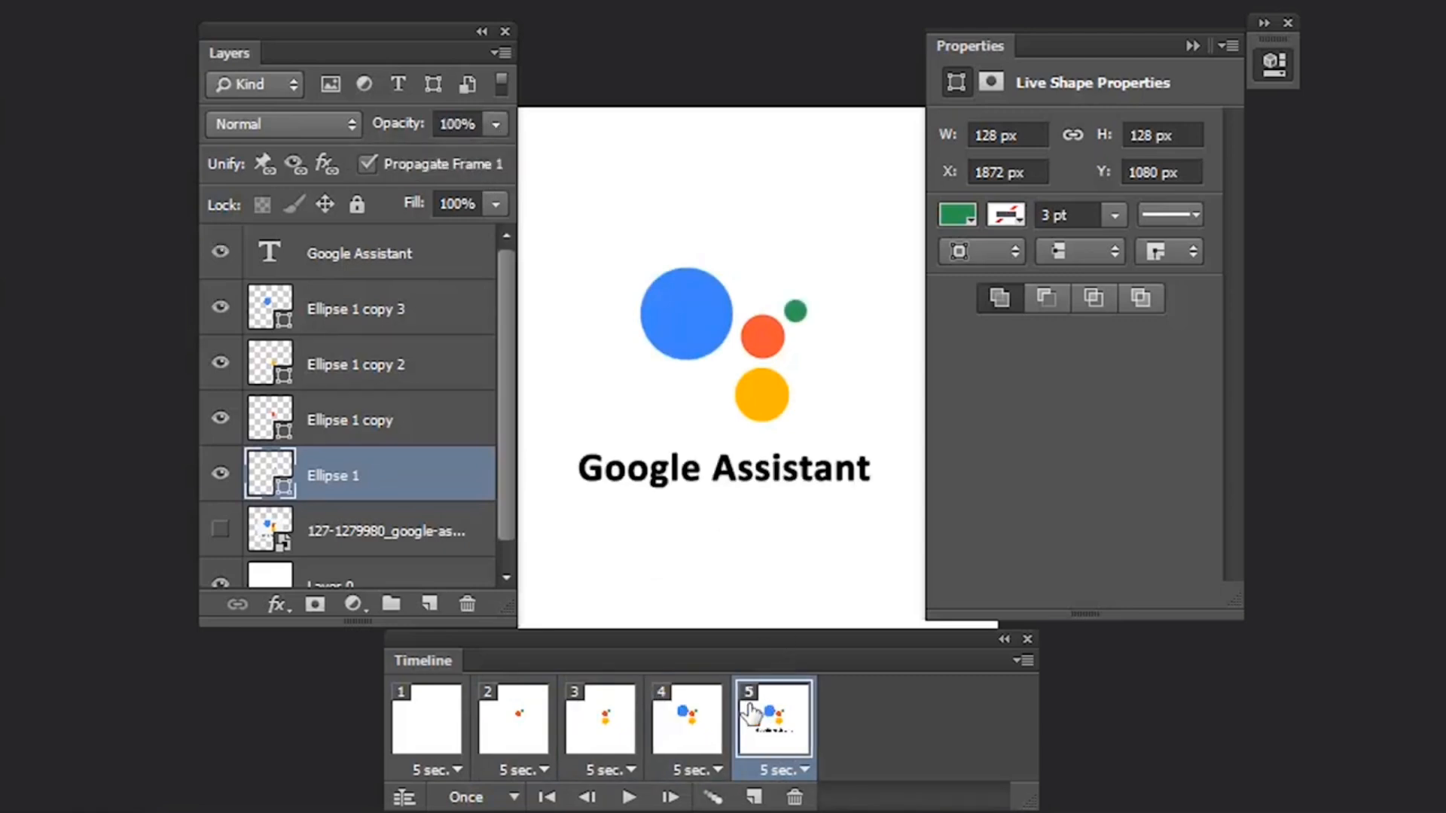
click(429, 738)
click(500, 736)
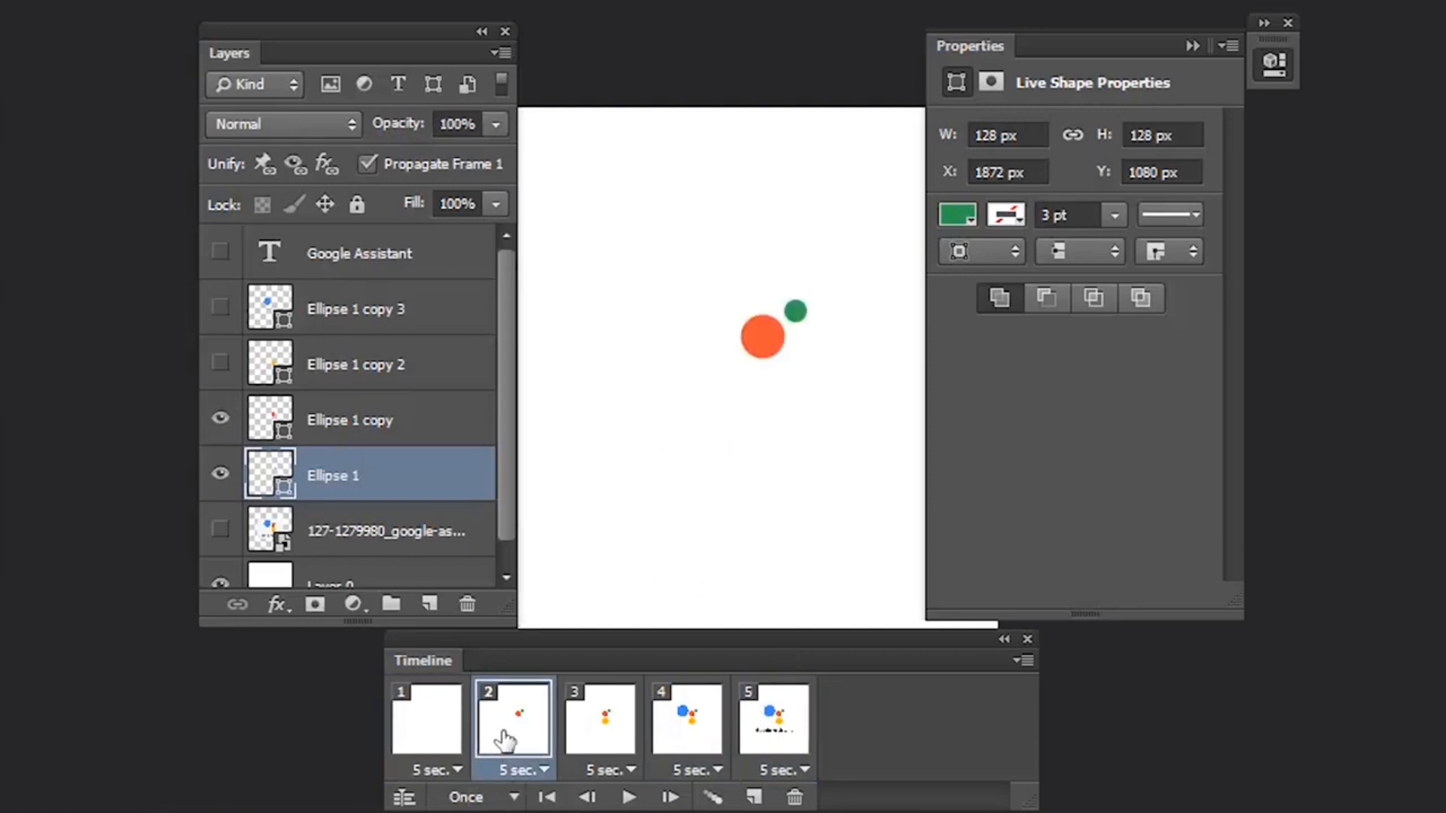
Duplicate frame 1 as a new frame 2 and set the Ellipse 1 layer's opacity to 25% in it.
click(448, 738)
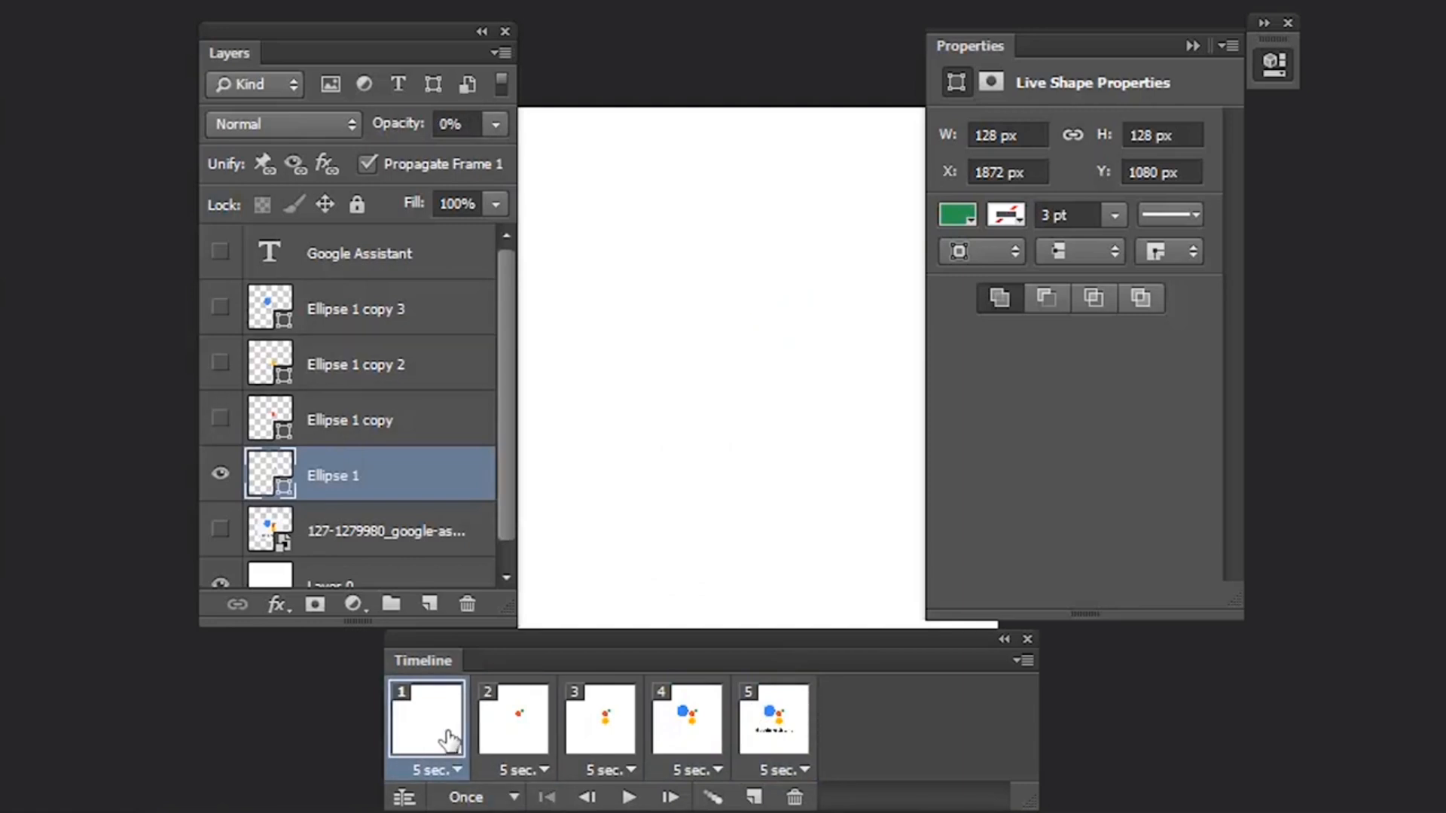
click(753, 796)
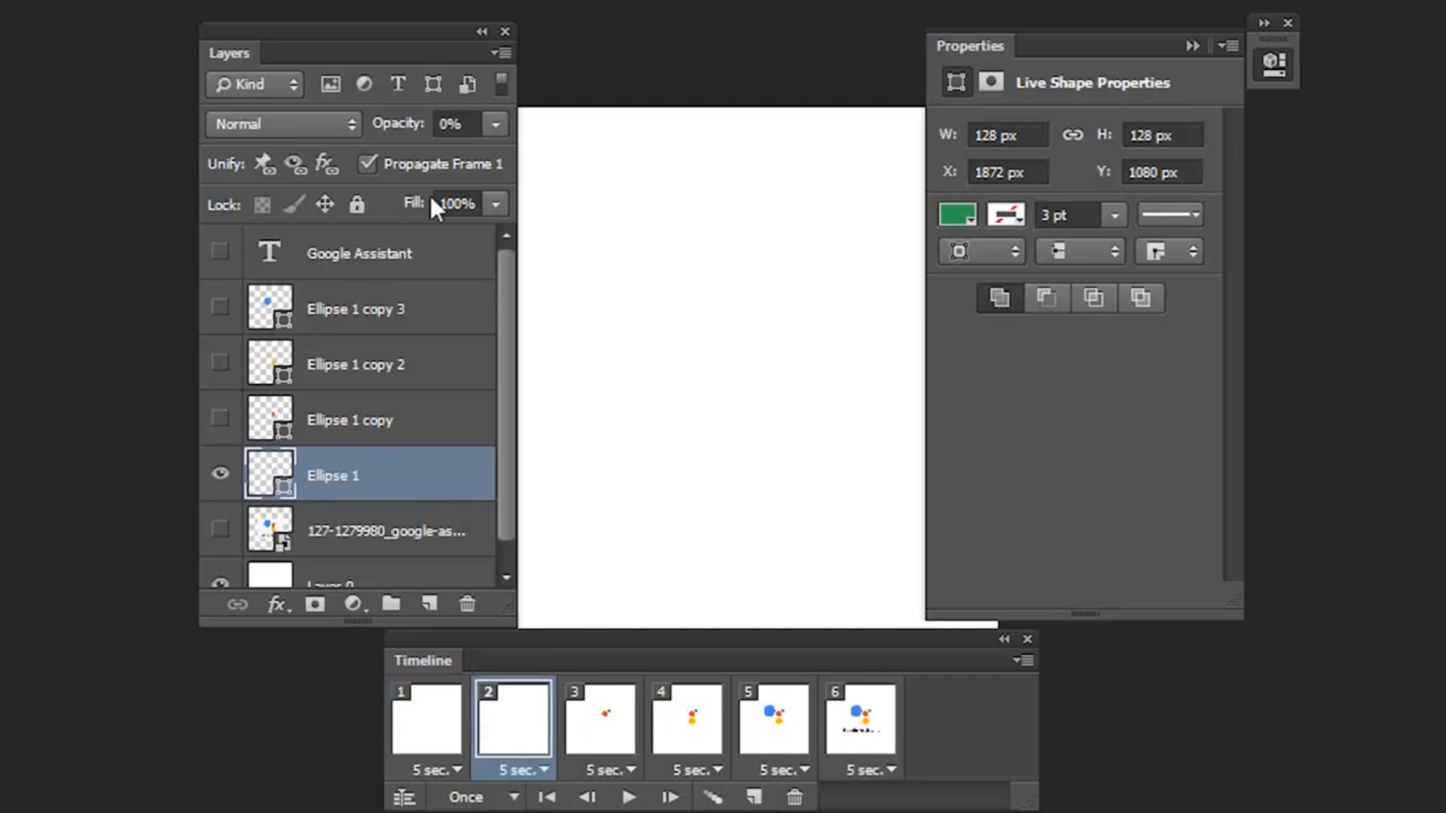
click(449, 123)
text(2)
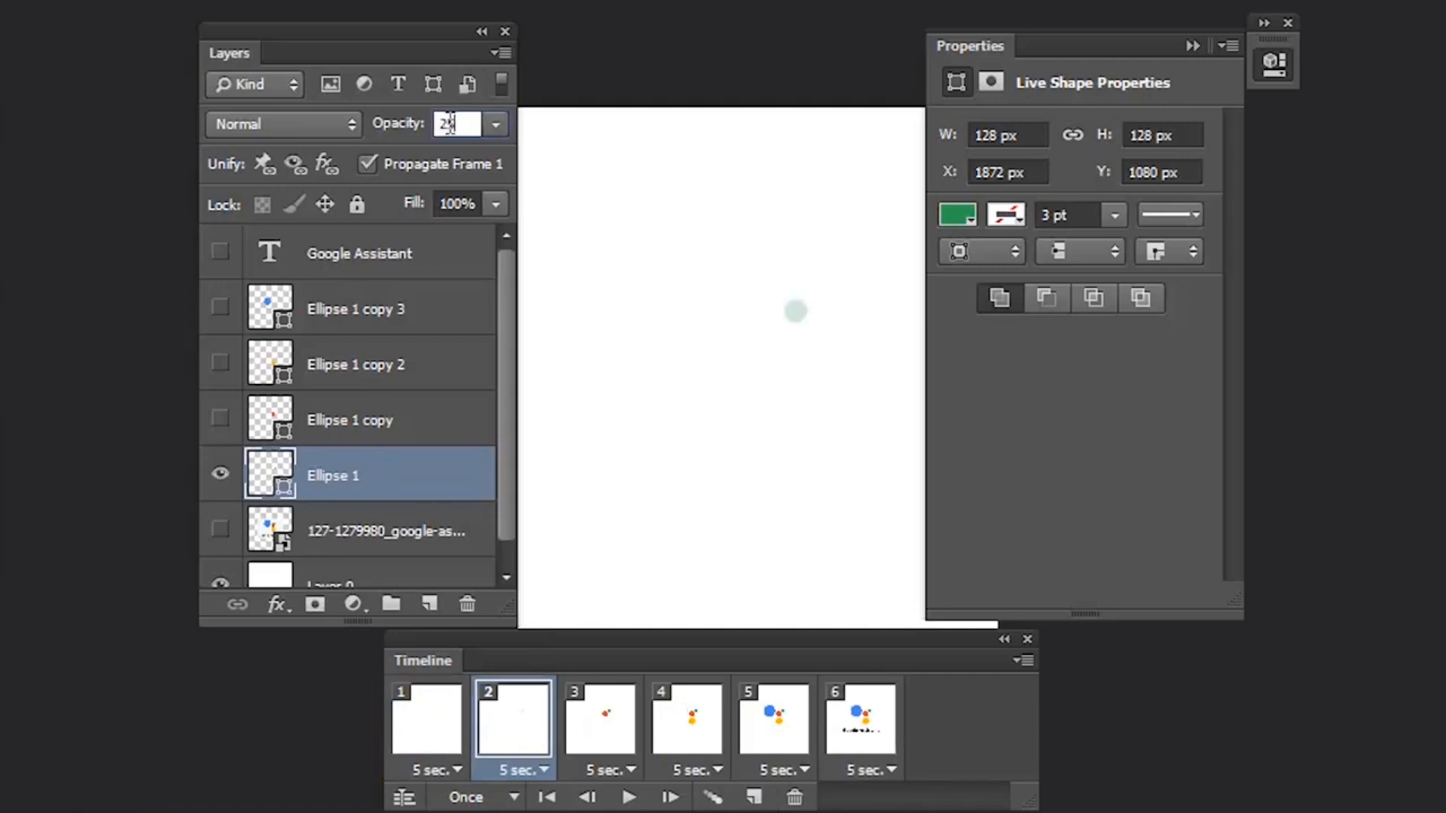
text(5)
key(Return)
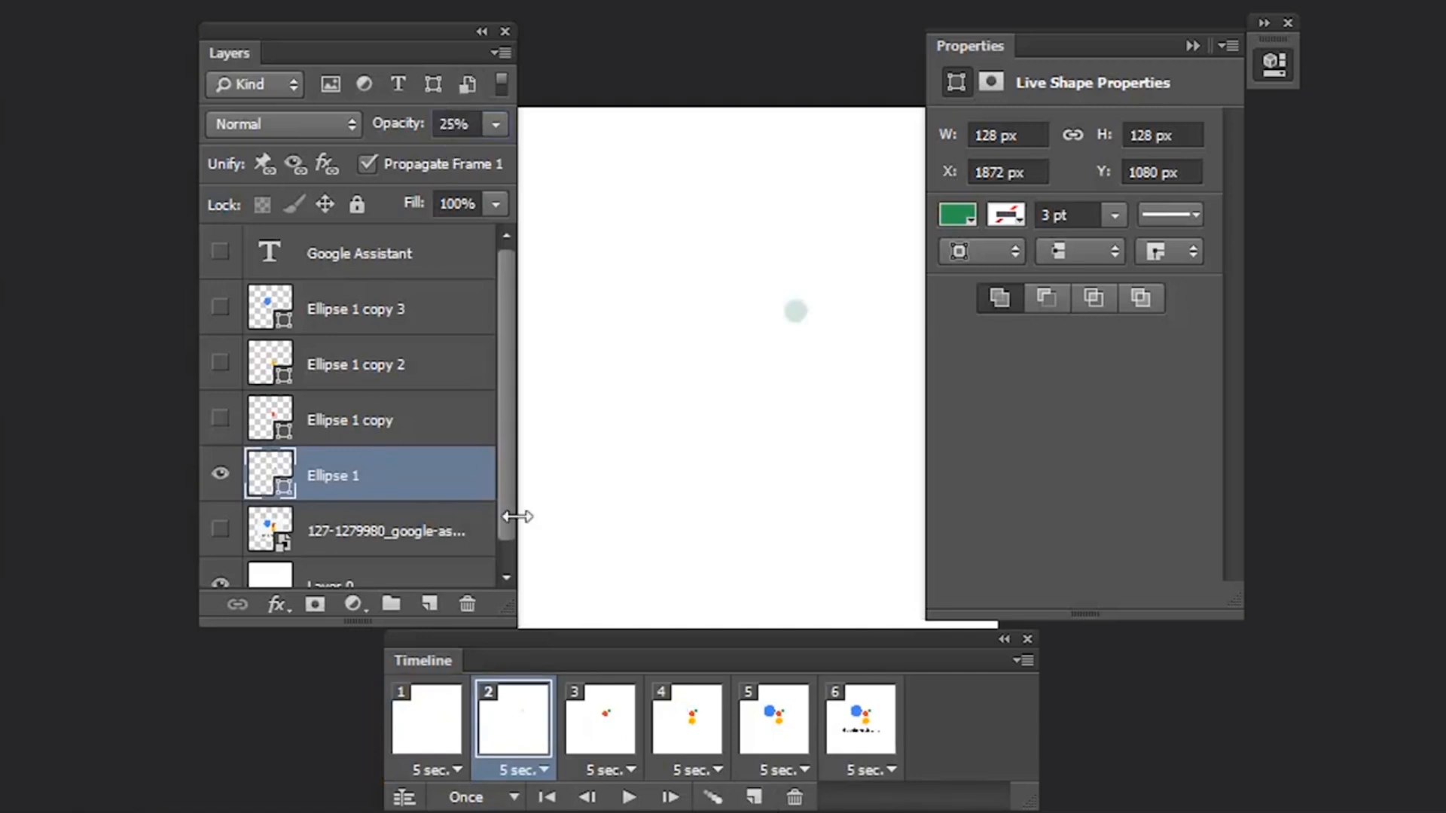
Add a new frame 3 and set the Ellipse 1 layer's opacity to 50% in it.
click(756, 797)
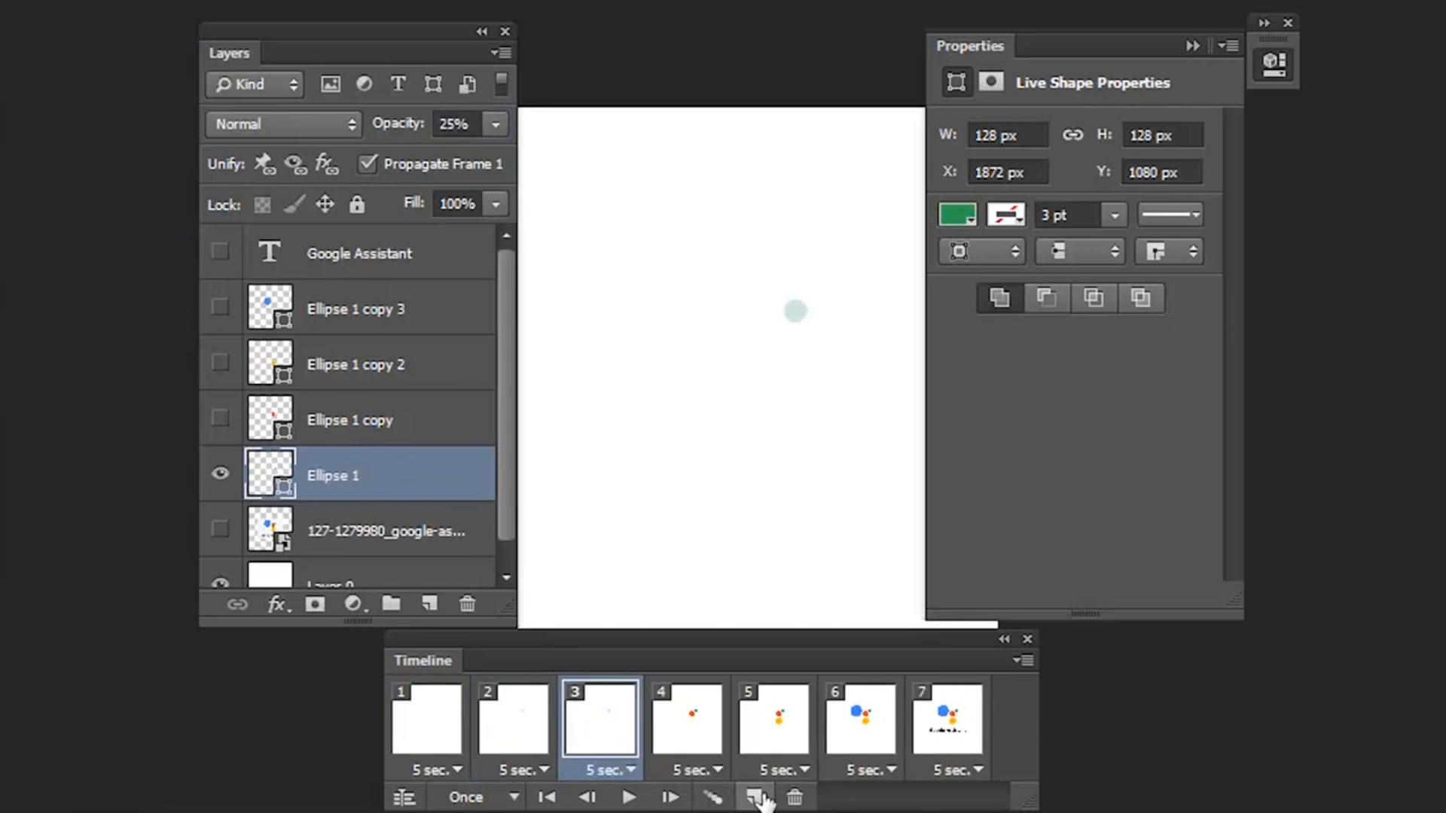
click(453, 125)
text(50)
key(Return)
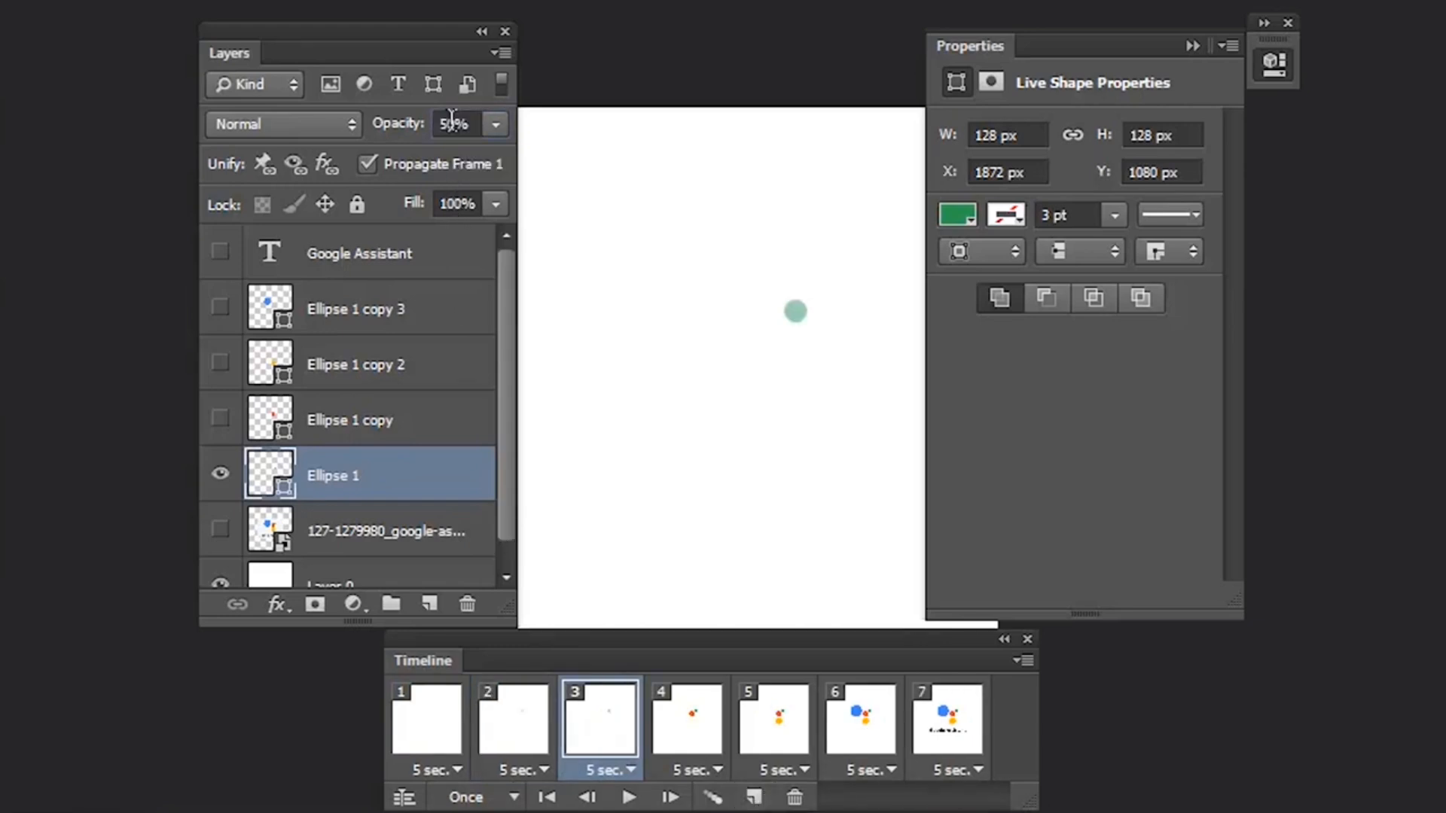
Add a new frame 4 and set the Ellipse 1 layer's opacity to 75% in it.
click(755, 798)
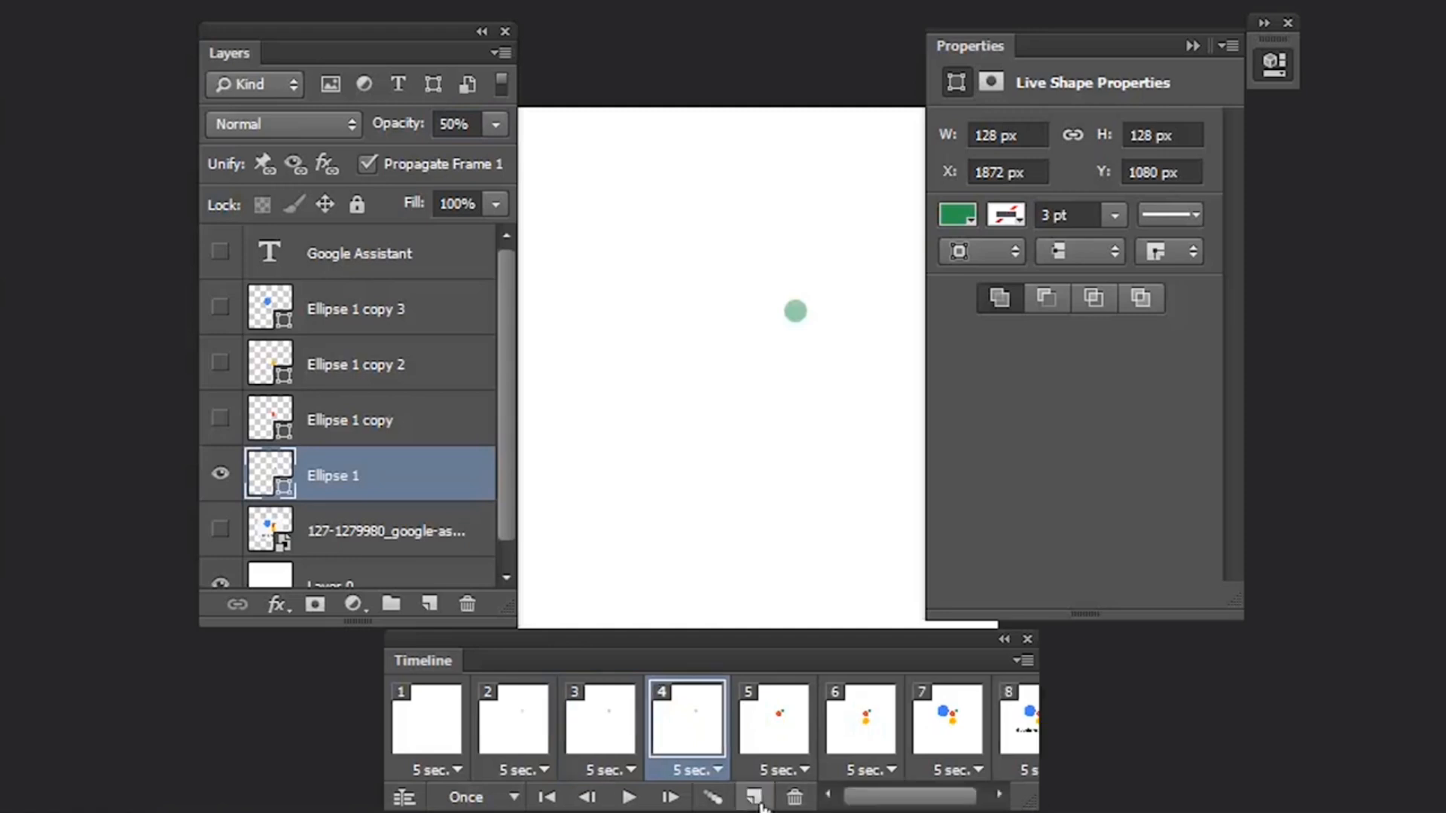
click(438, 133)
text(4)
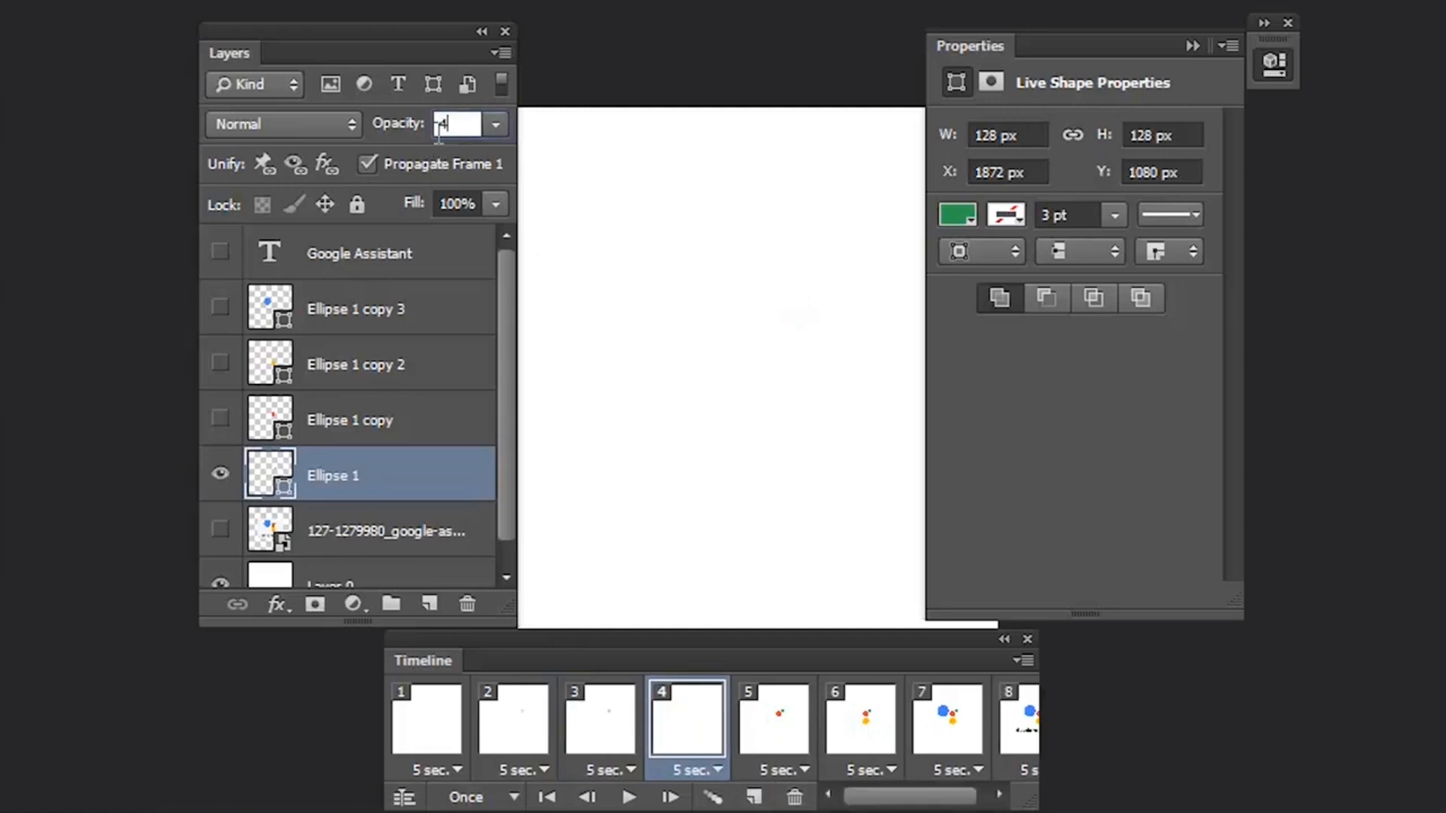
key(BackSpace)
text(75)
key(Return)
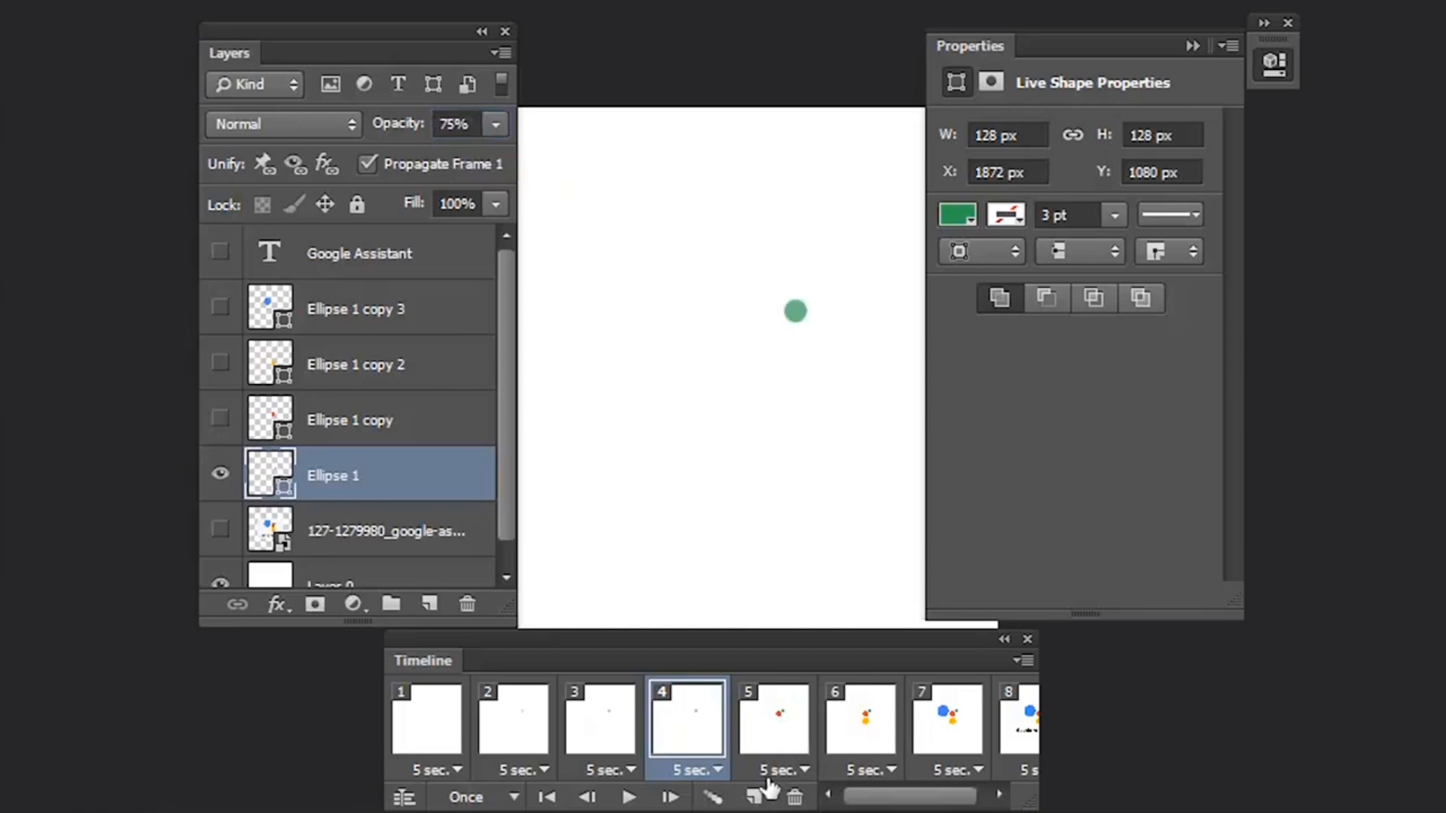
Add a new frame 5 with the Ellipse 1 layer at 100% opacity, and check the frame that follows it.
click(754, 797)
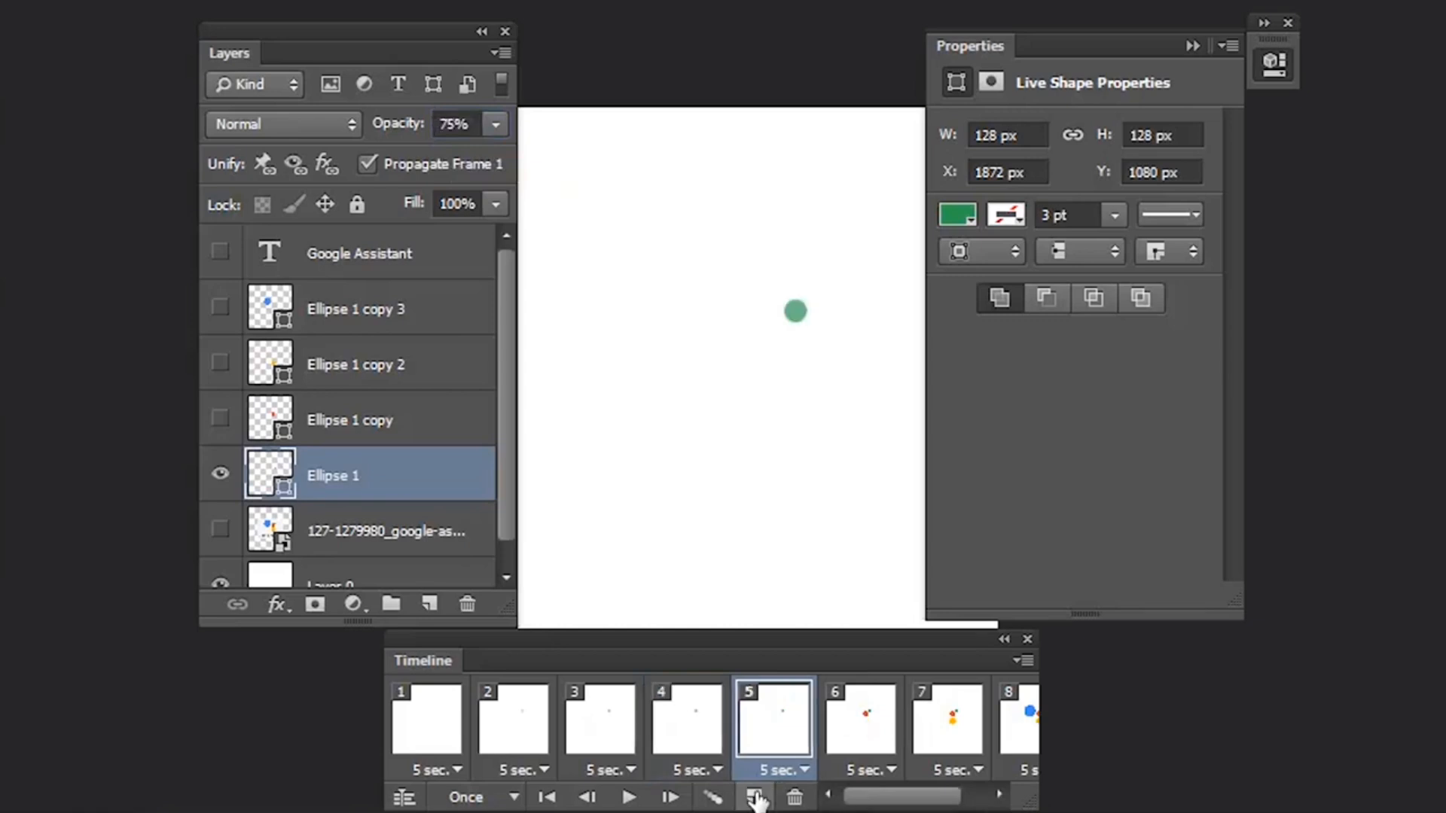
click(451, 123)
text(100)
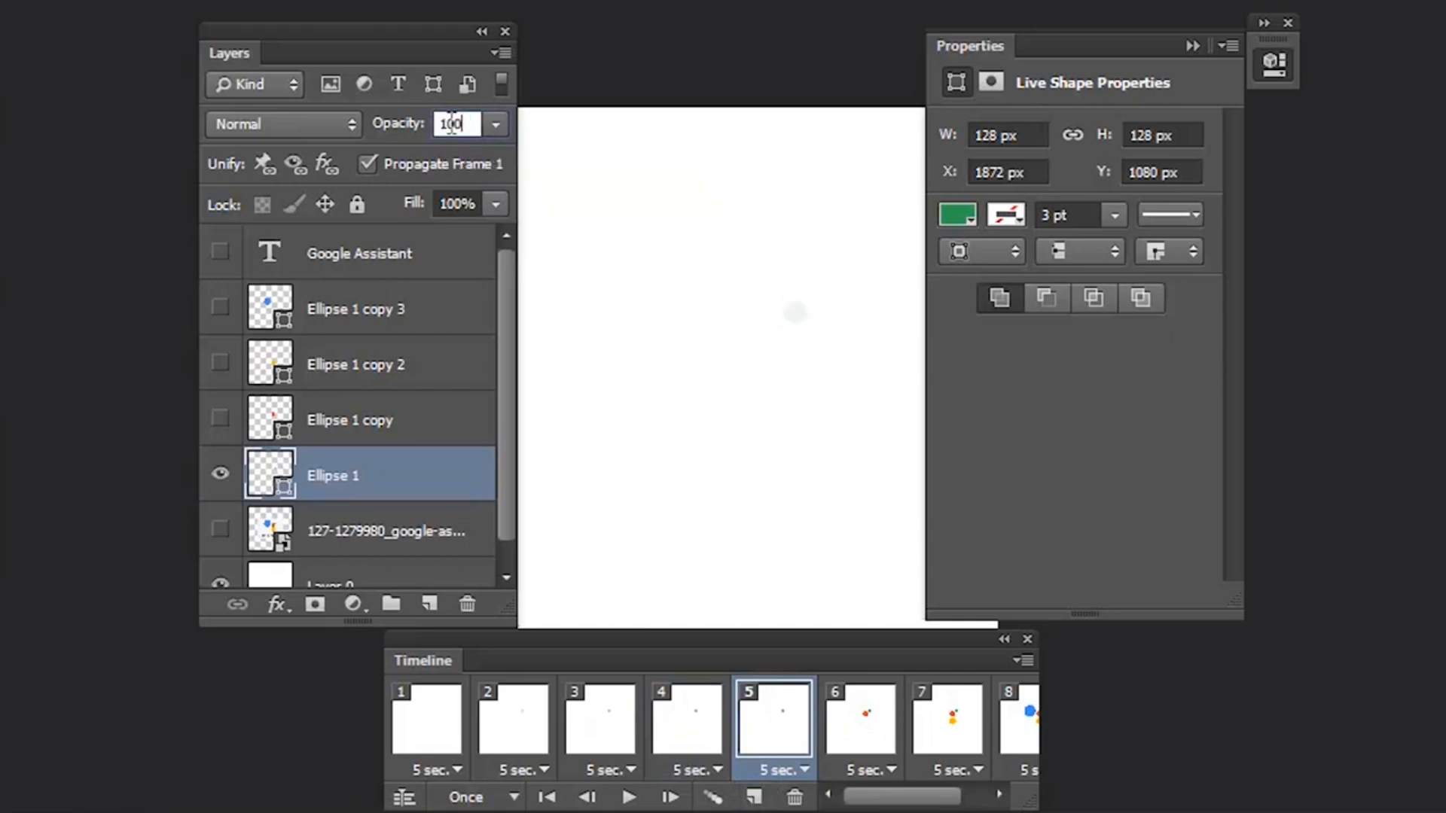
key(Return)
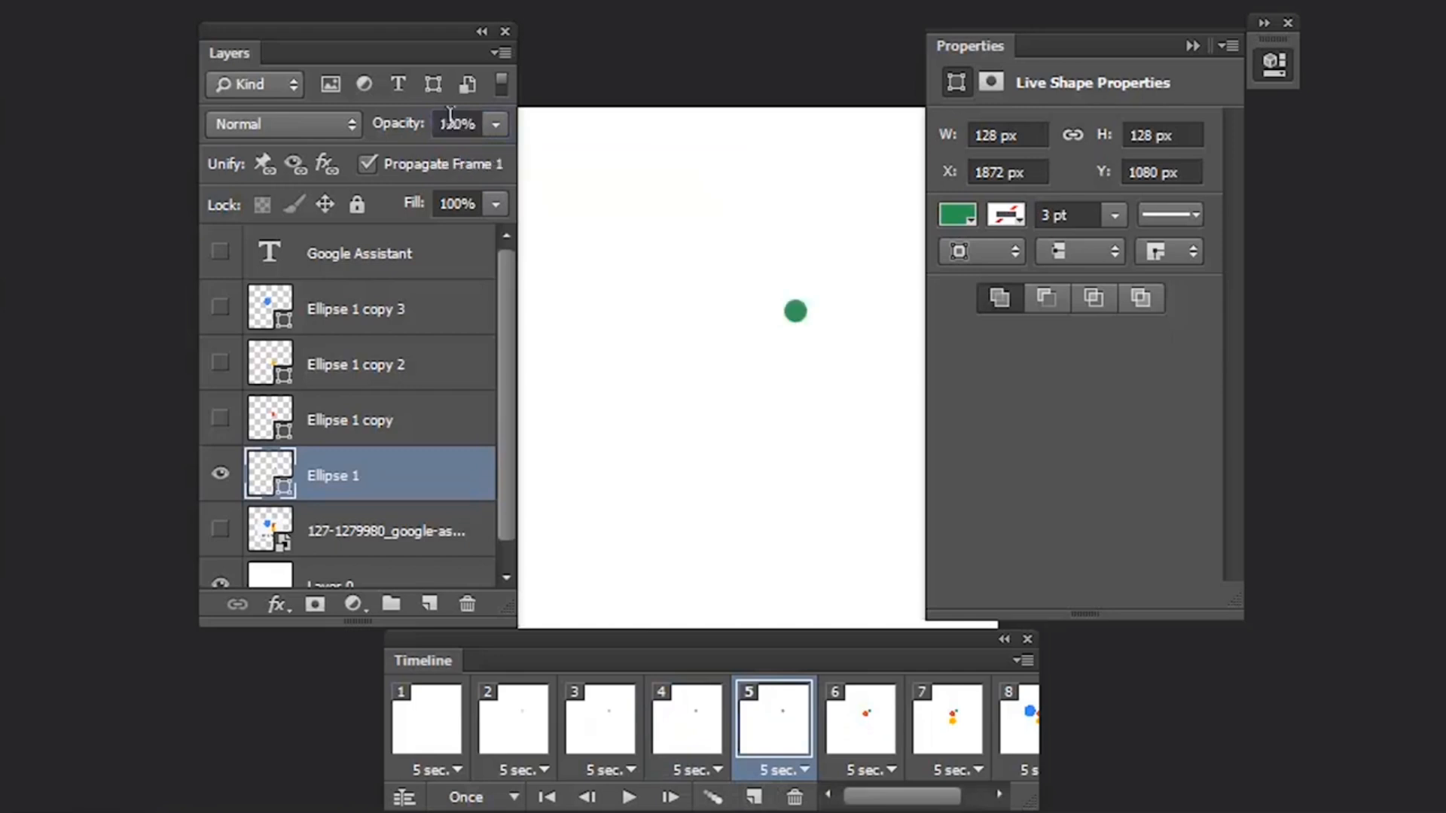
click(840, 751)
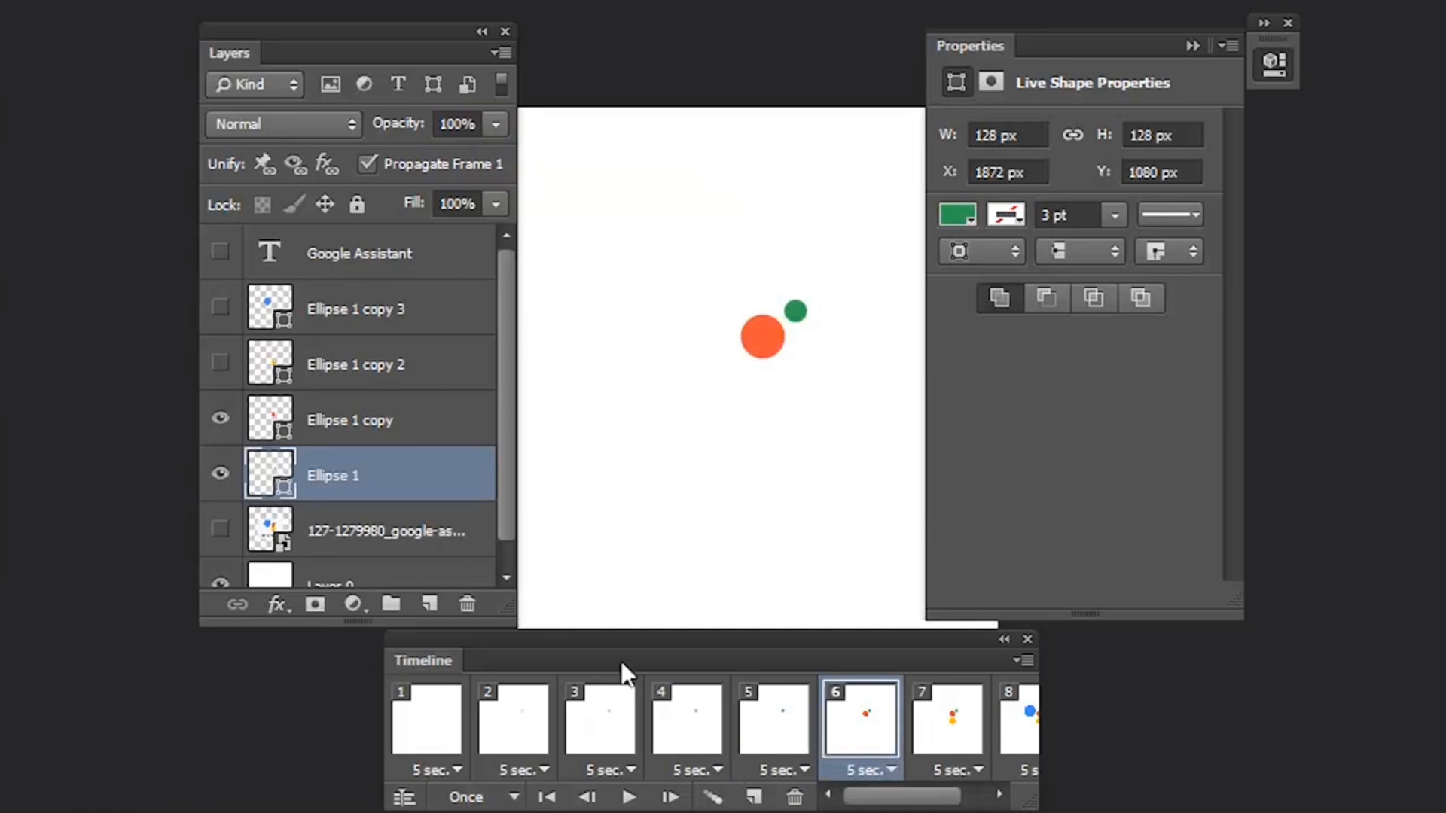
Select all frames from 1 to 9 and set their duration to no delay.
click(450, 729)
drag(929, 804, 1013, 804)
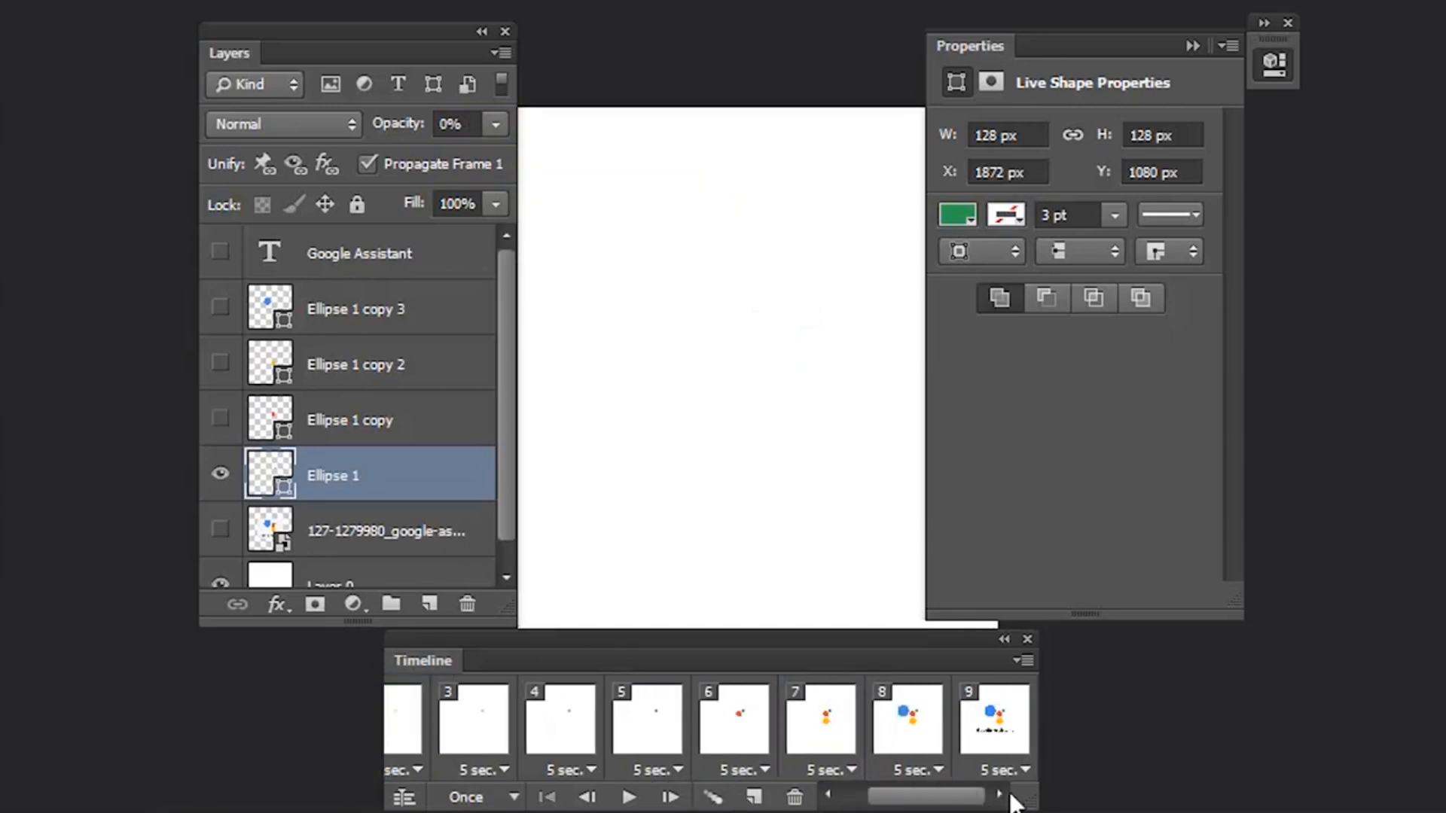
shift+click(994, 744)
click(676, 769)
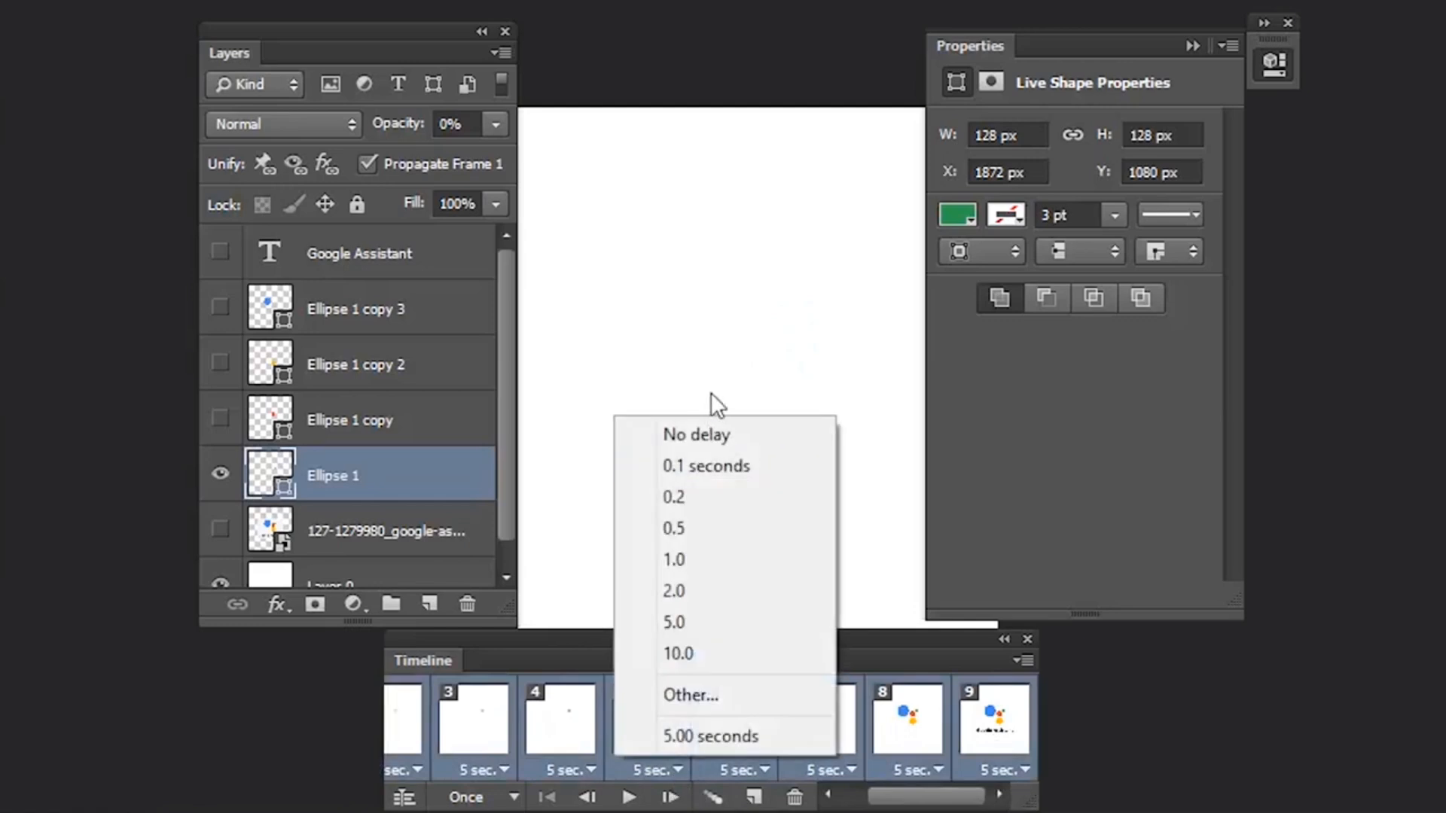
click(682, 443)
Set the delay of frame 6 to 0.1 seconds and of frame 7 to 0.2 seconds.
click(735, 737)
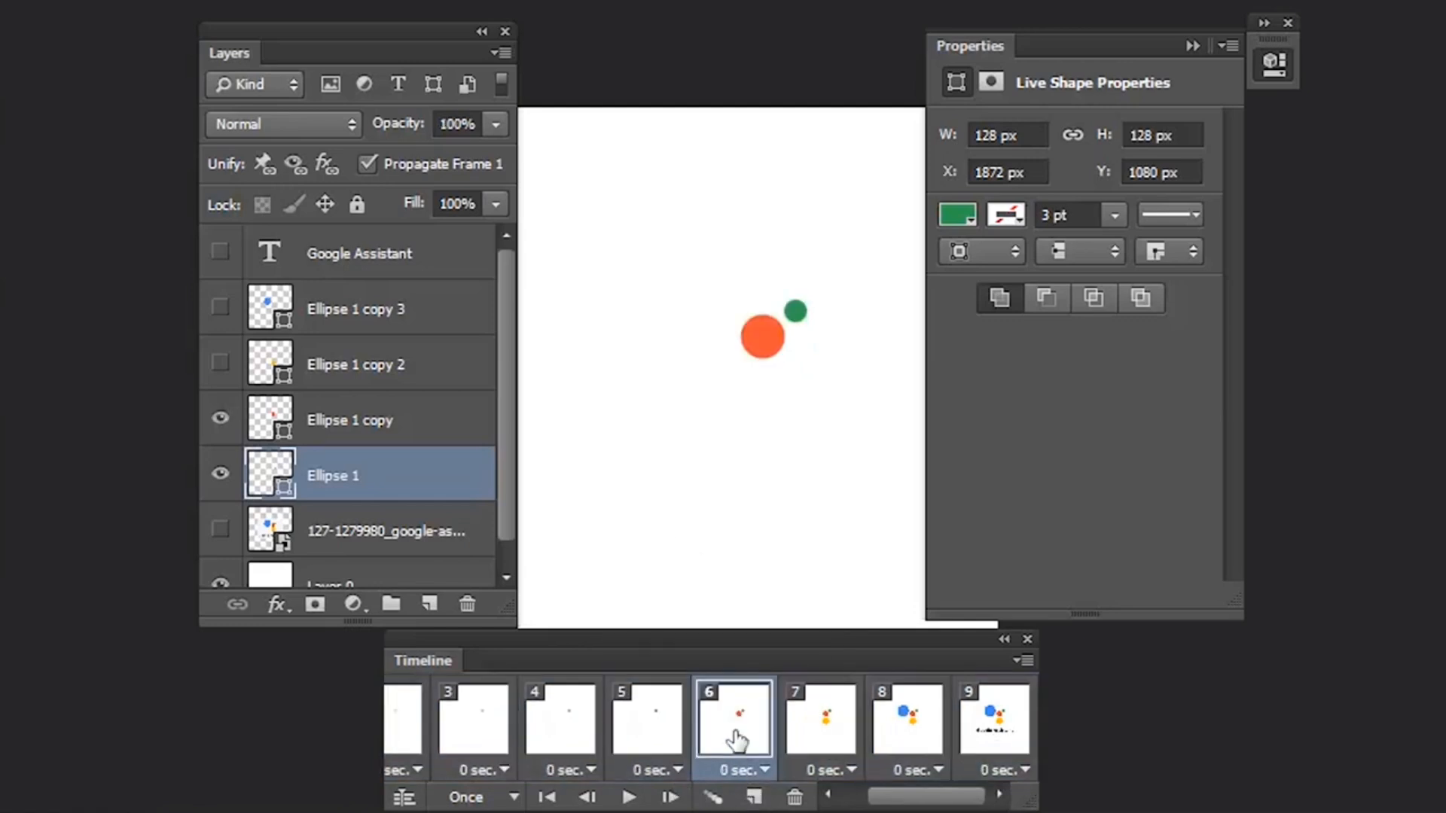
click(759, 770)
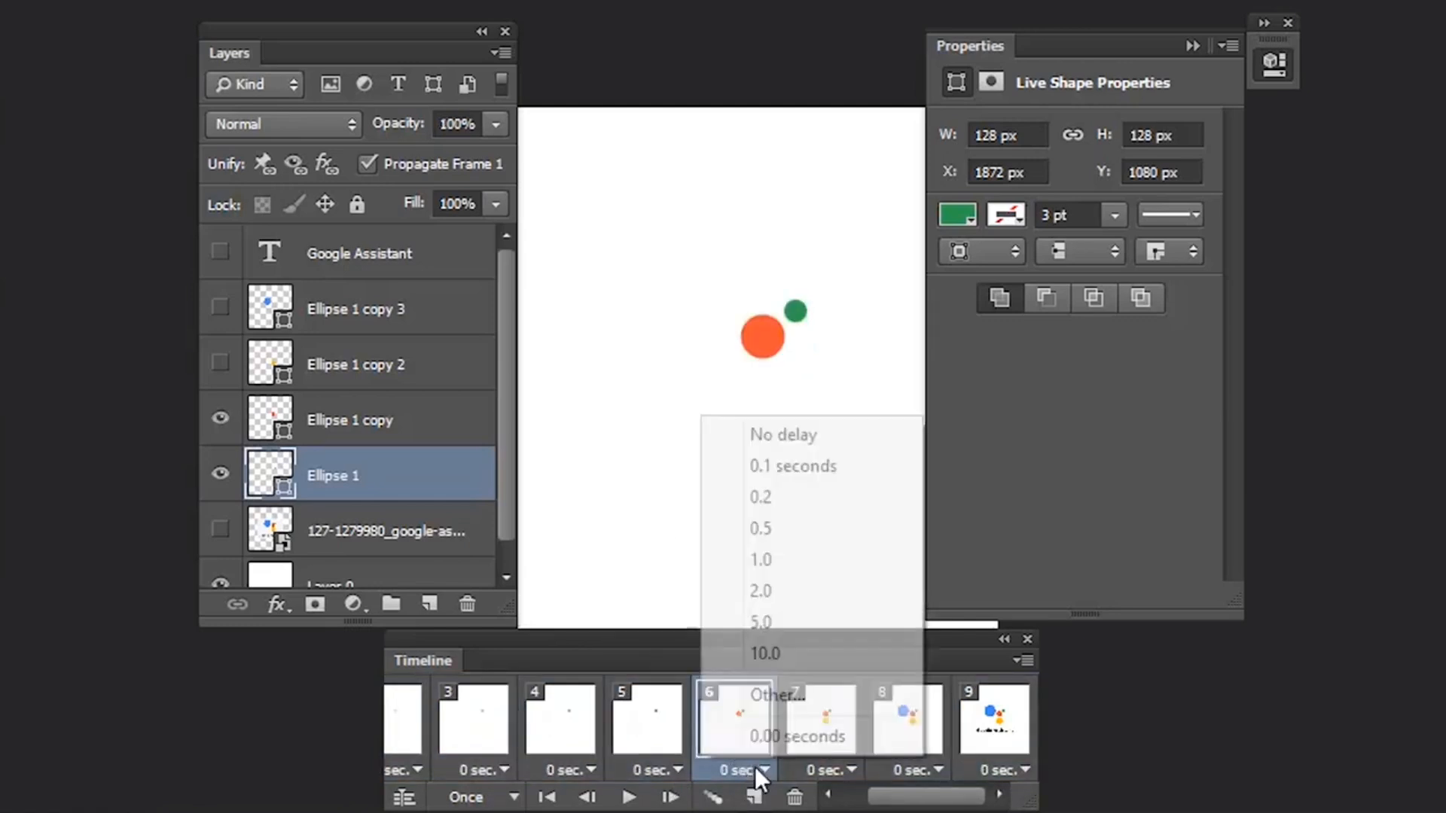
click(815, 458)
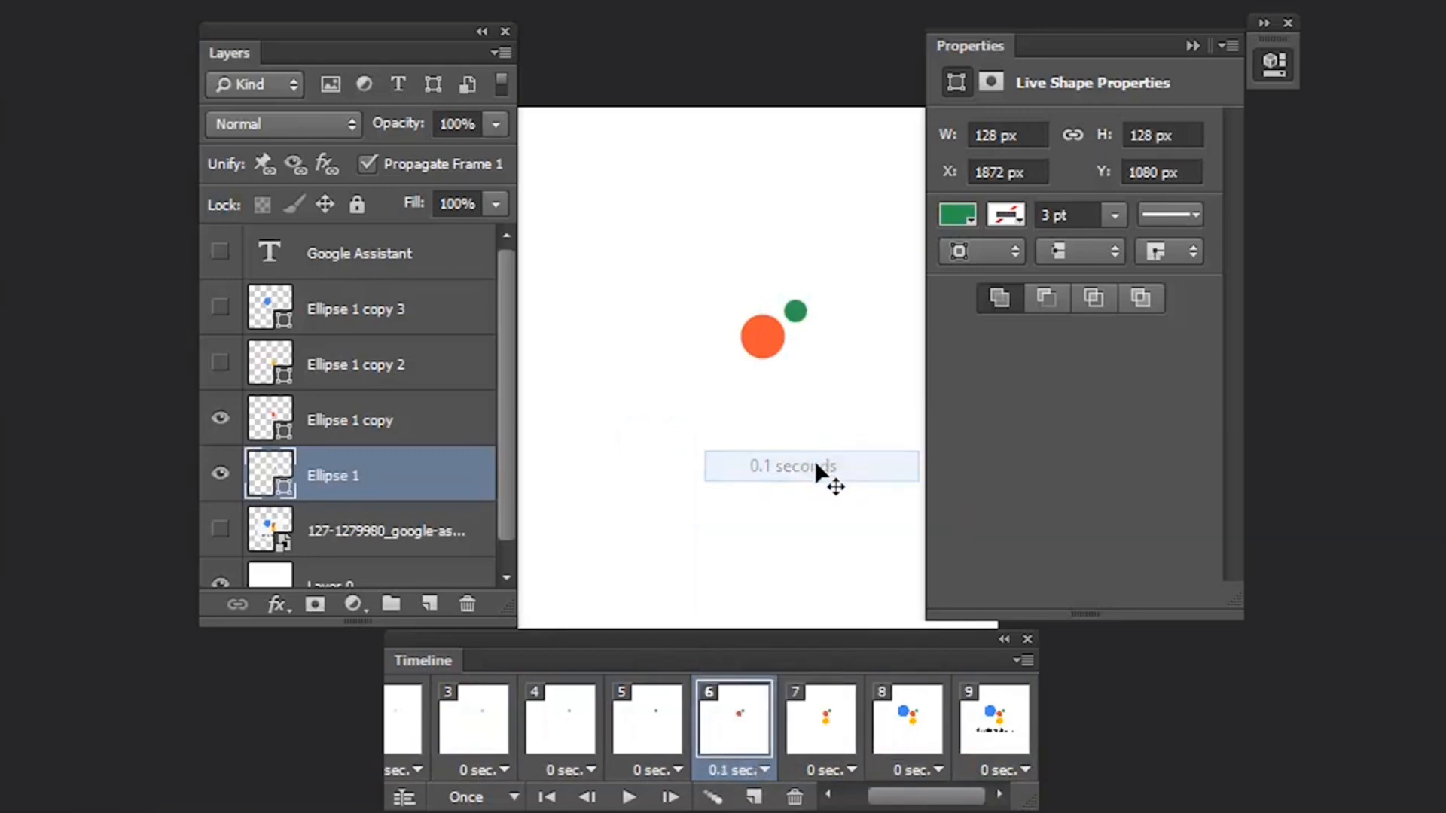
click(842, 770)
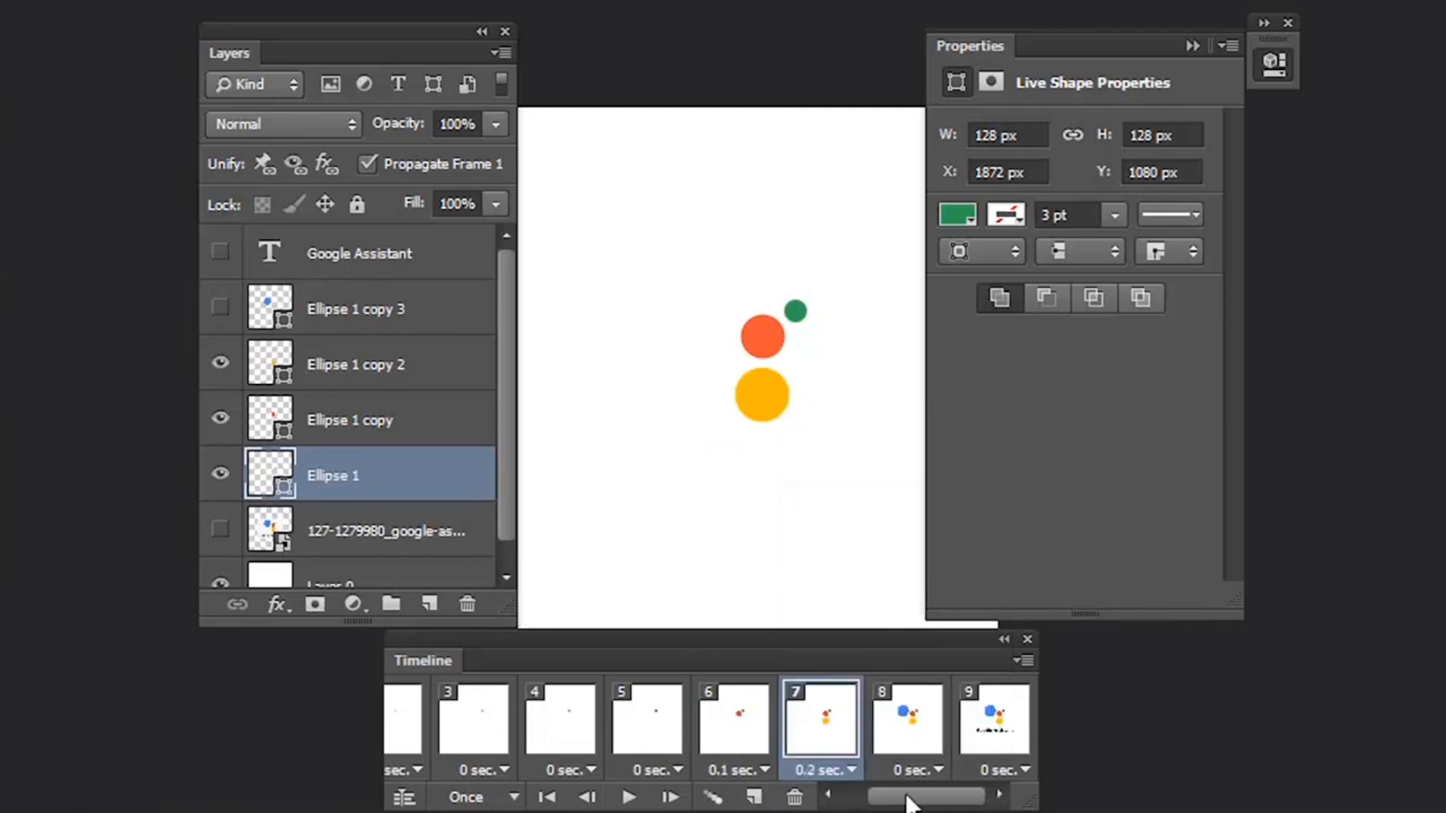
Set the delay of frame 8 to 0.5 seconds and of frame 9 to 1 second.
click(931, 769)
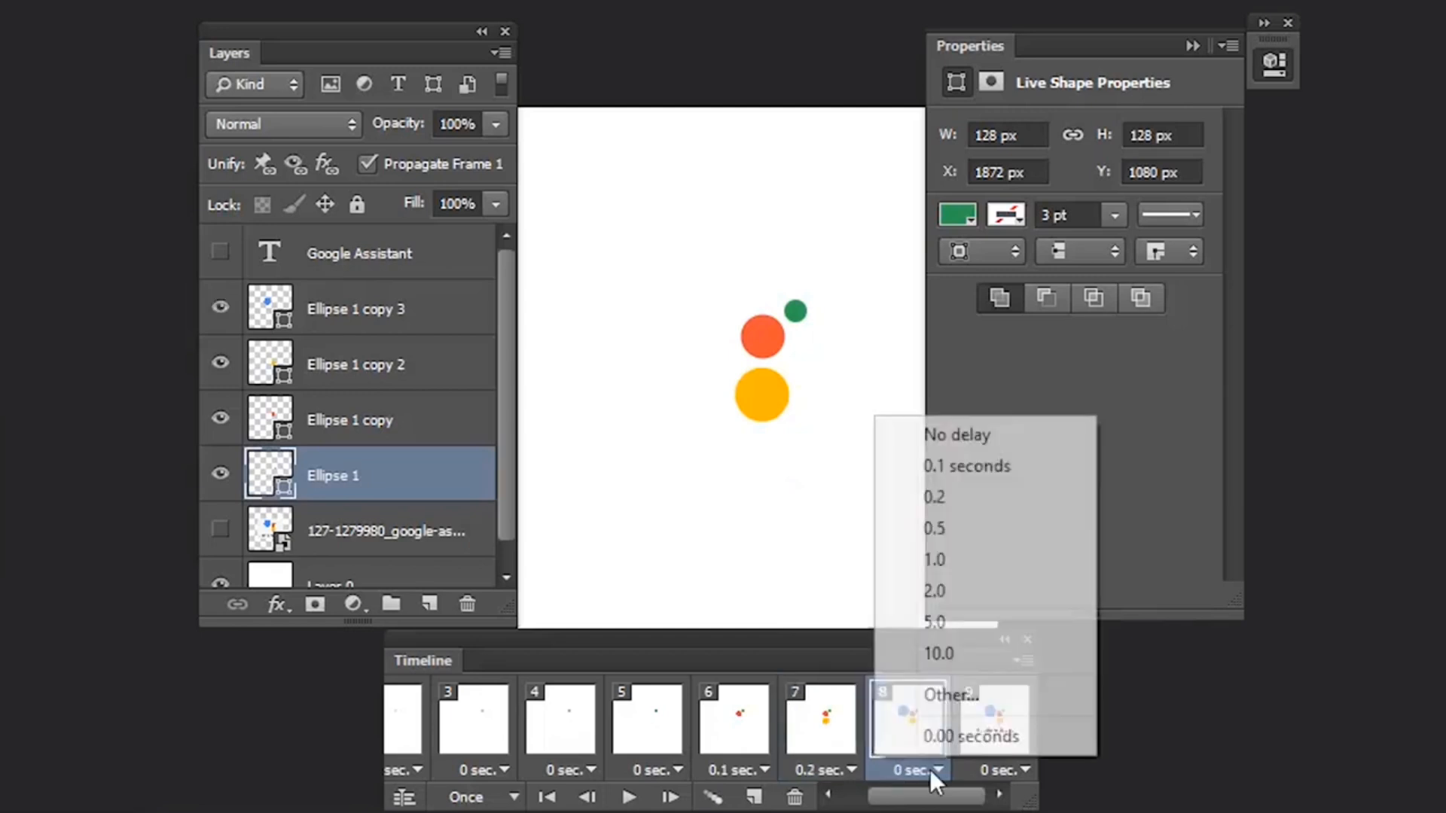
click(939, 528)
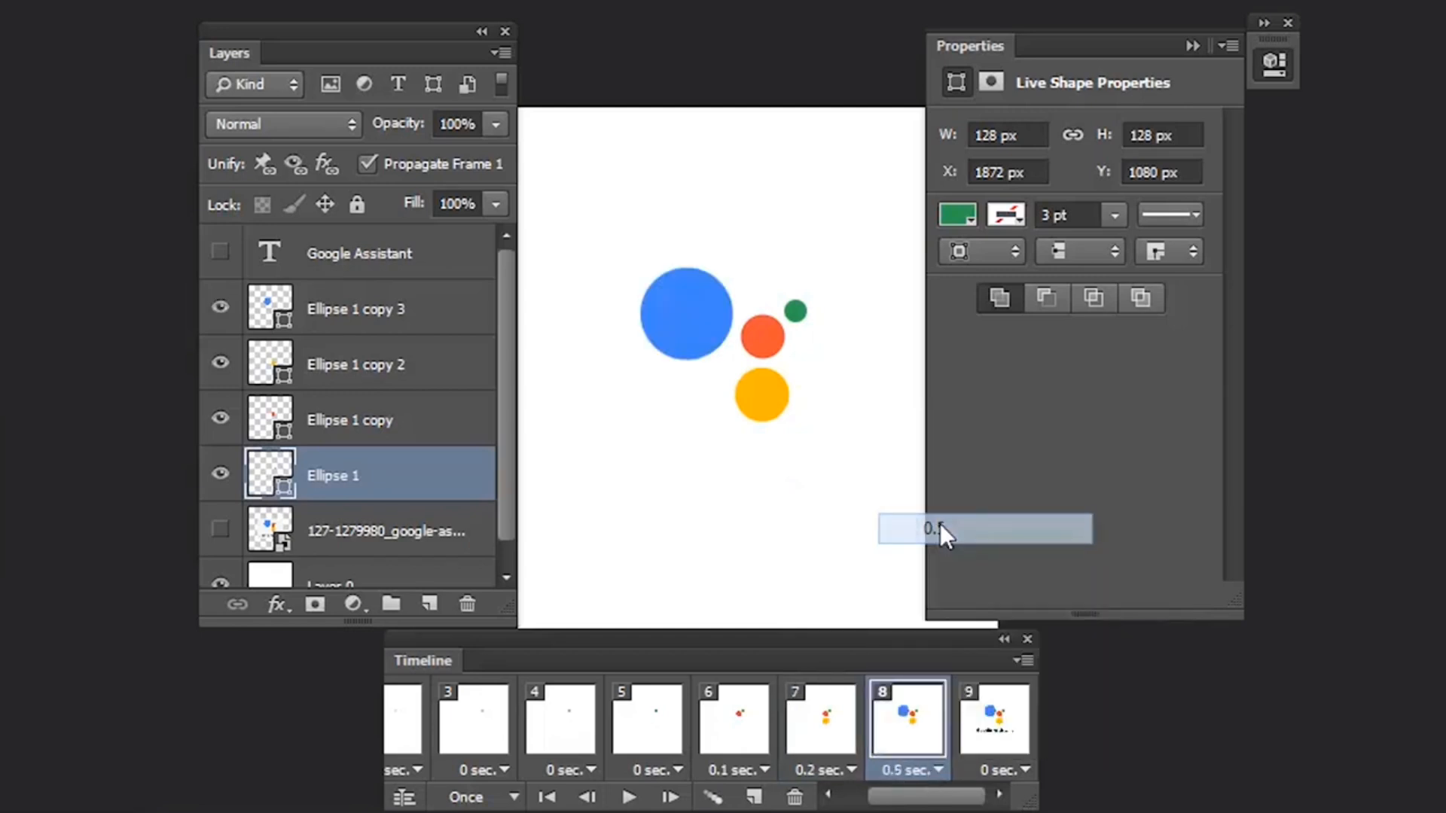
click(1024, 770)
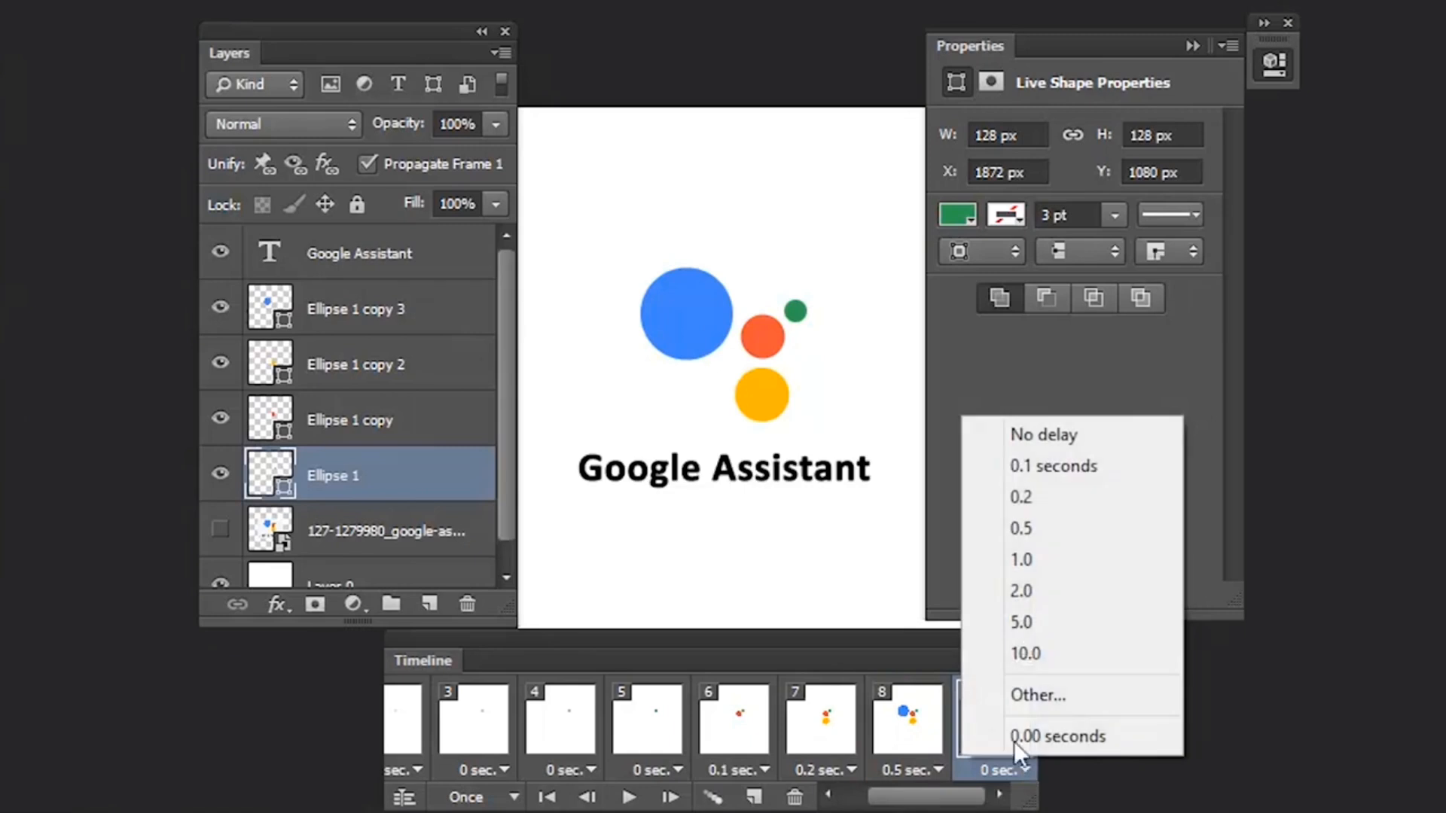
click(1028, 563)
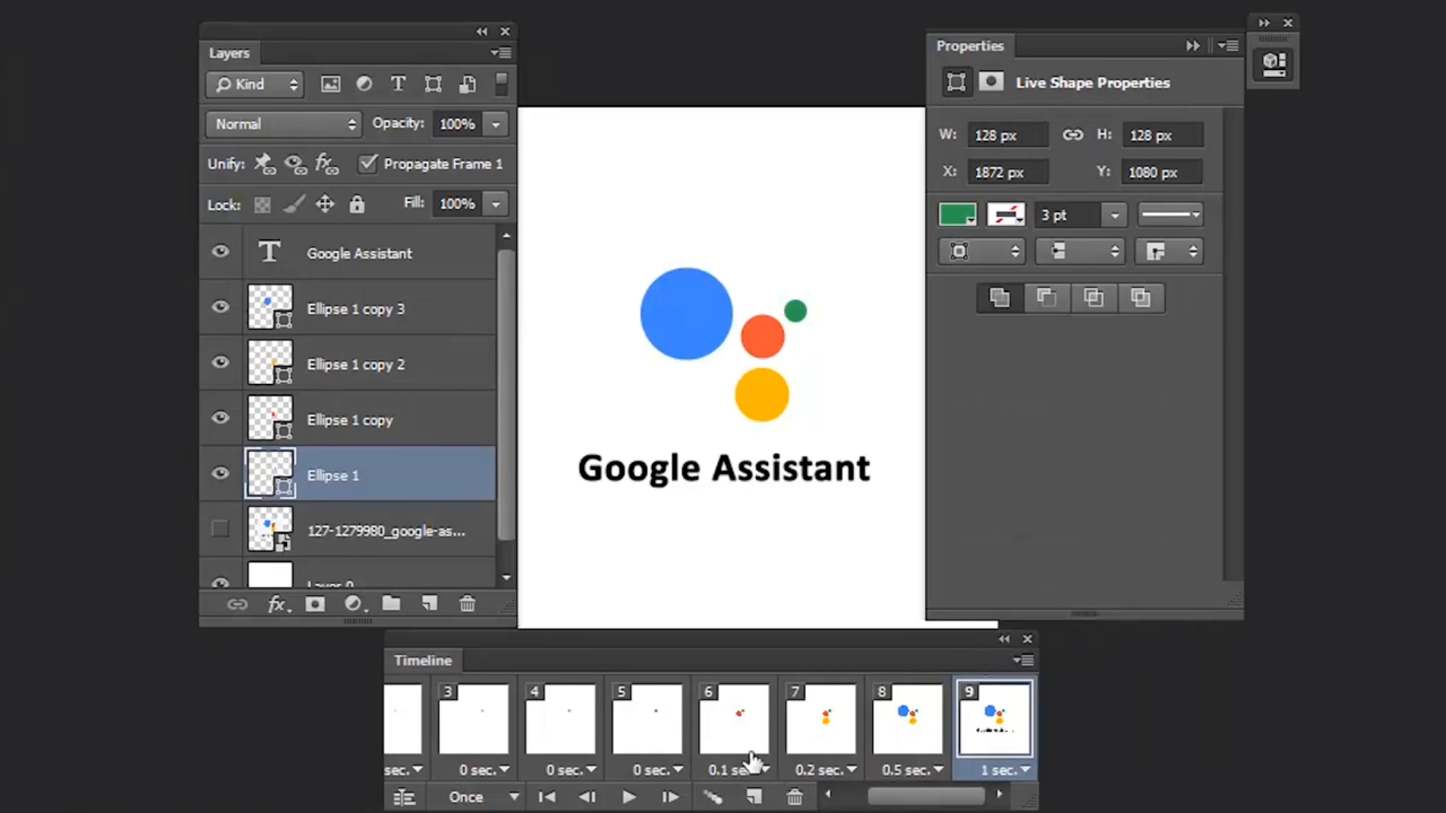
Tween frame 6 with the next frame, adding 5 frames for all layers with position, opacity and effects.
click(734, 720)
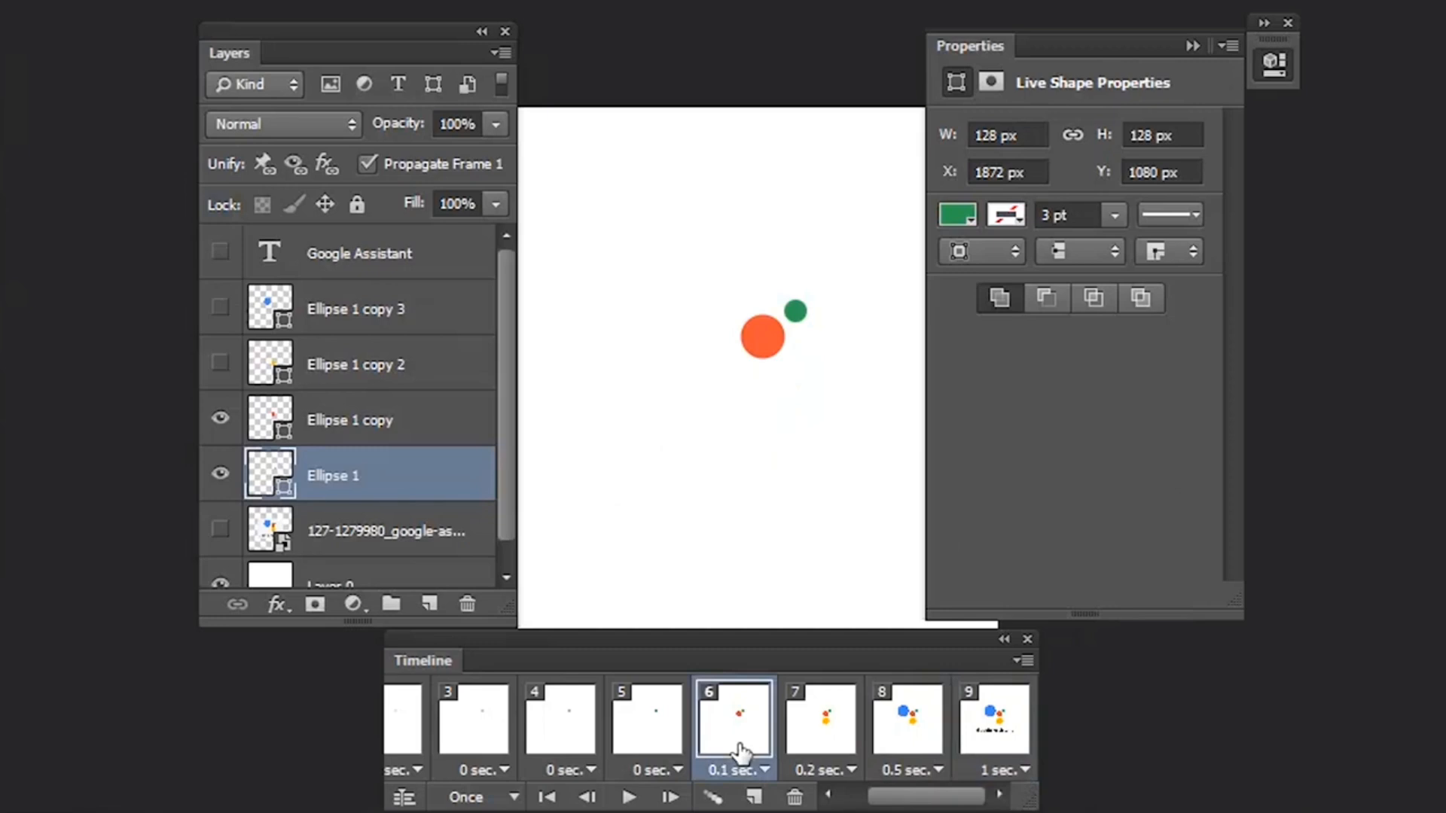
click(714, 797)
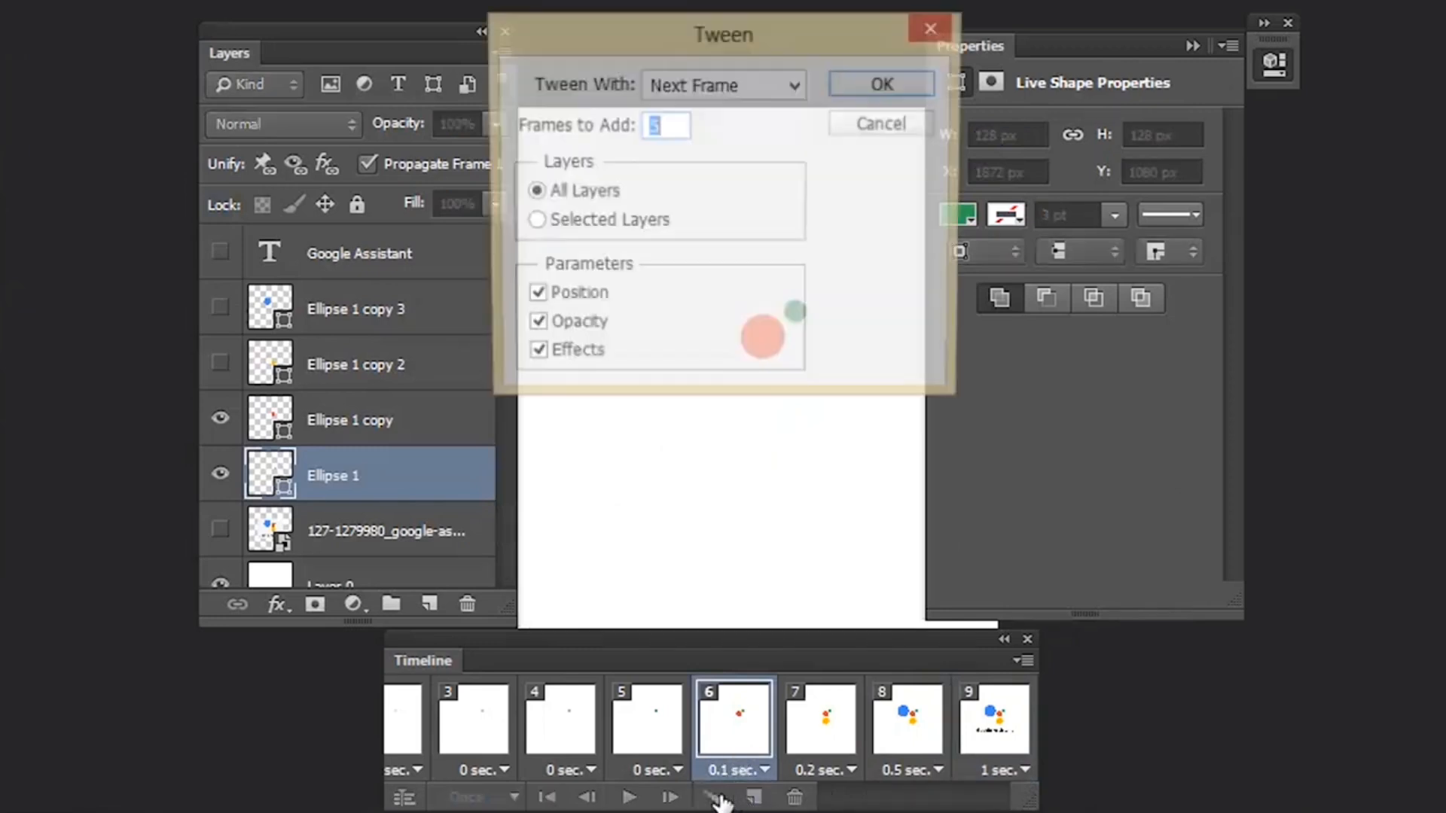
click(863, 76)
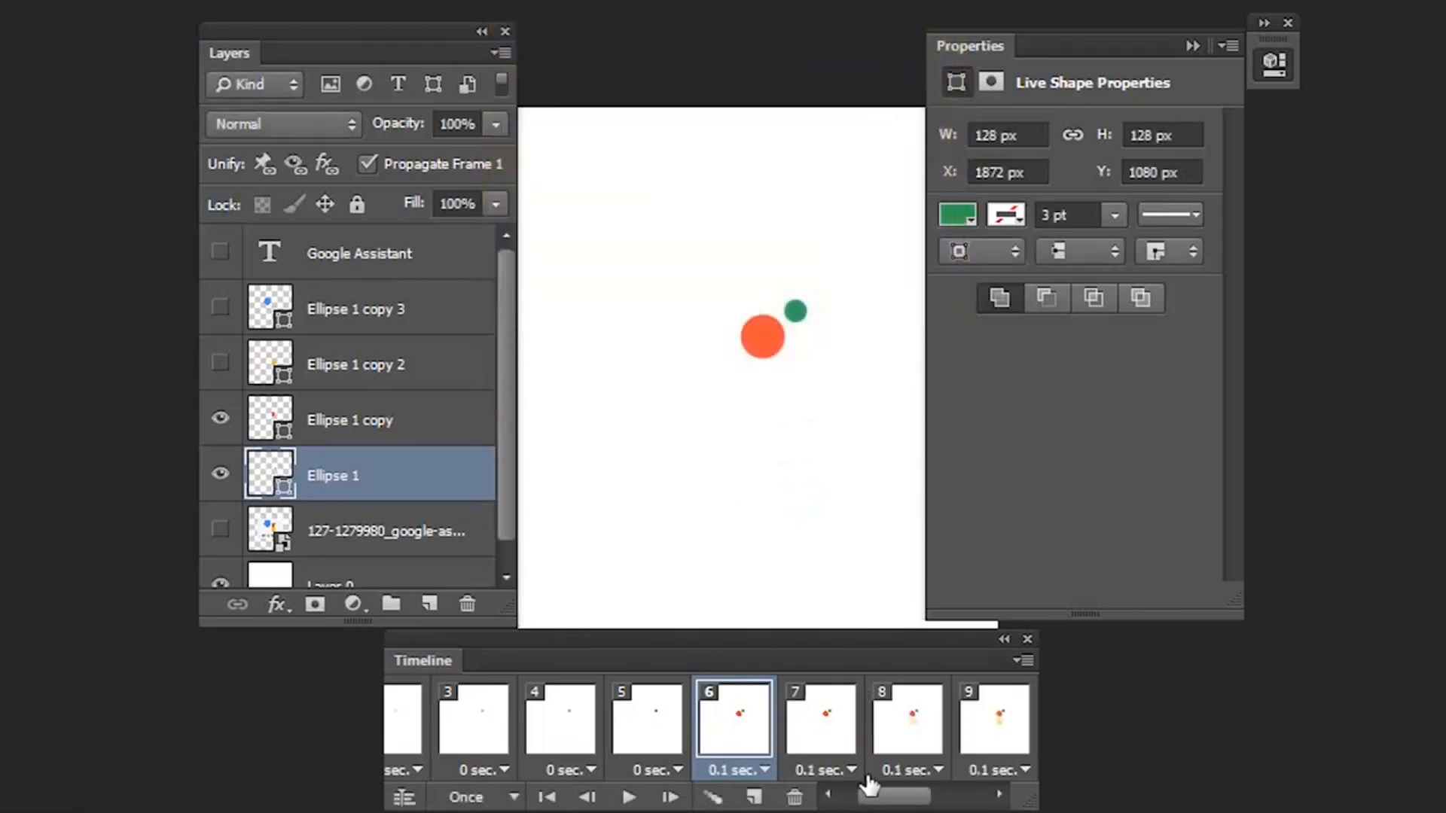
Tween frame 12, where the yellow circle is fully shown, with the next frame, adding 5 frames for all layers.
drag(879, 800, 931, 802)
click(837, 745)
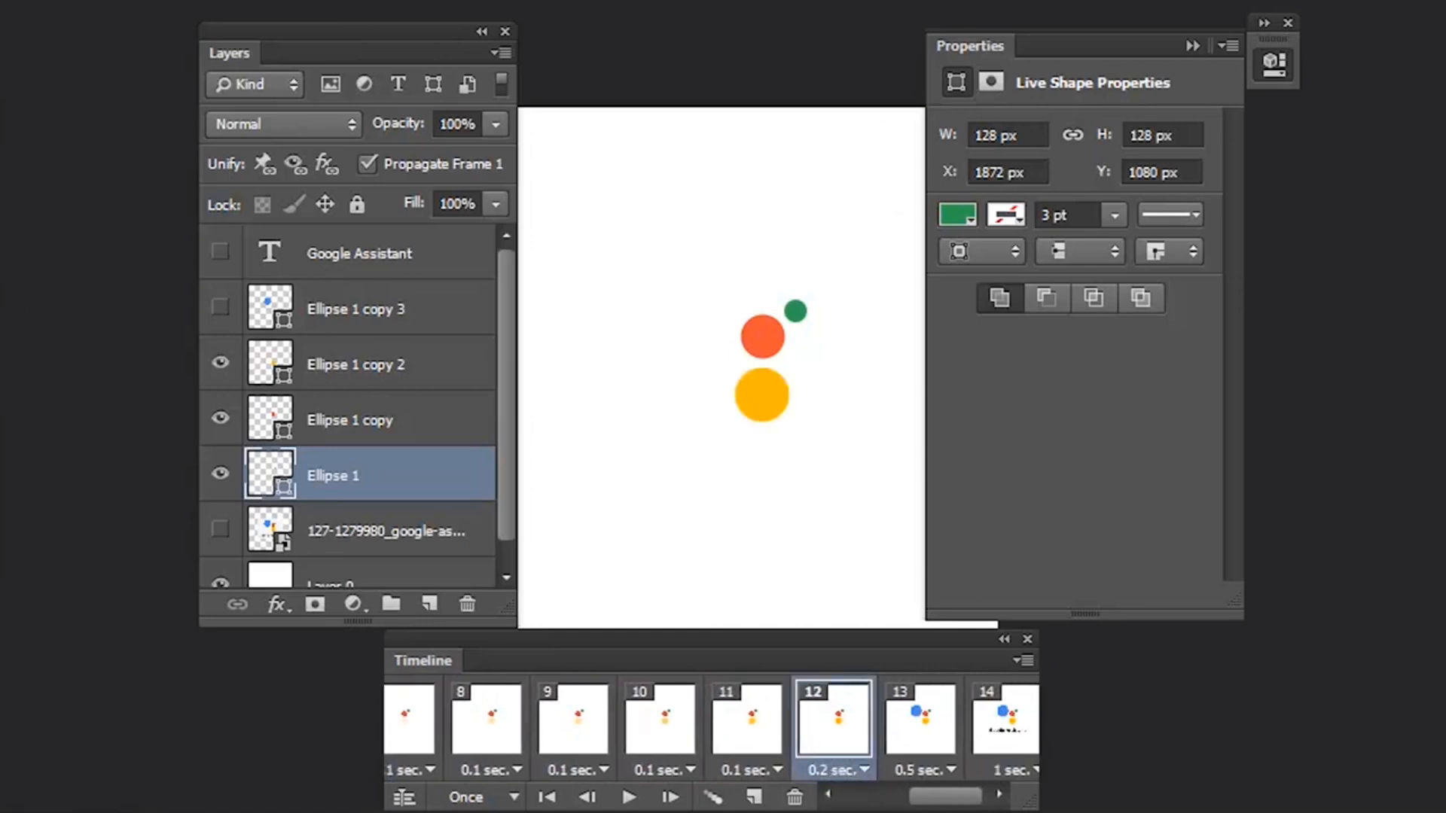
click(712, 796)
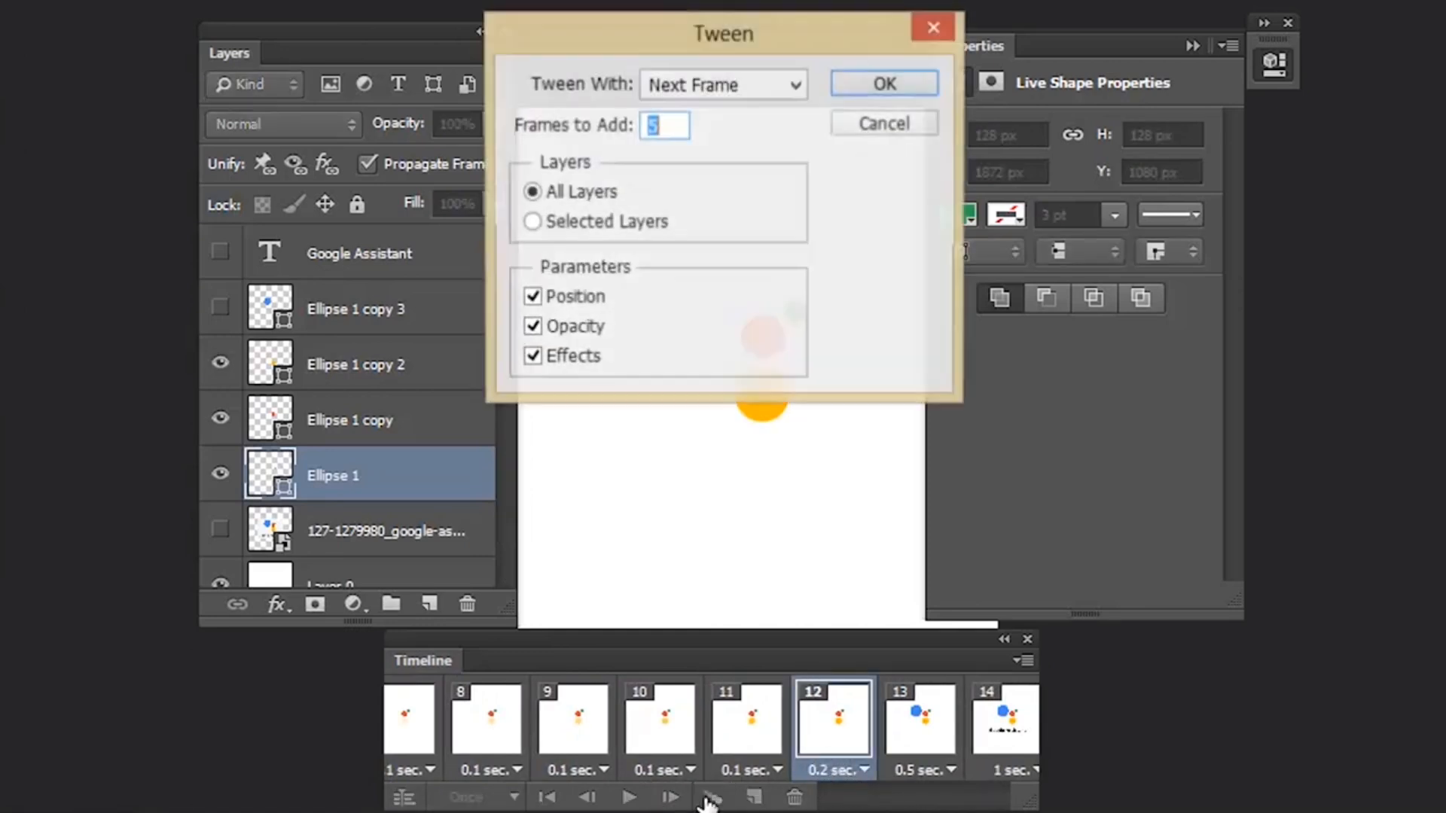
click(874, 85)
Tween frame 18, where the blue circle is fully shown, with the next frame, adding 5 frames for all layers.
drag(922, 804, 963, 806)
click(912, 752)
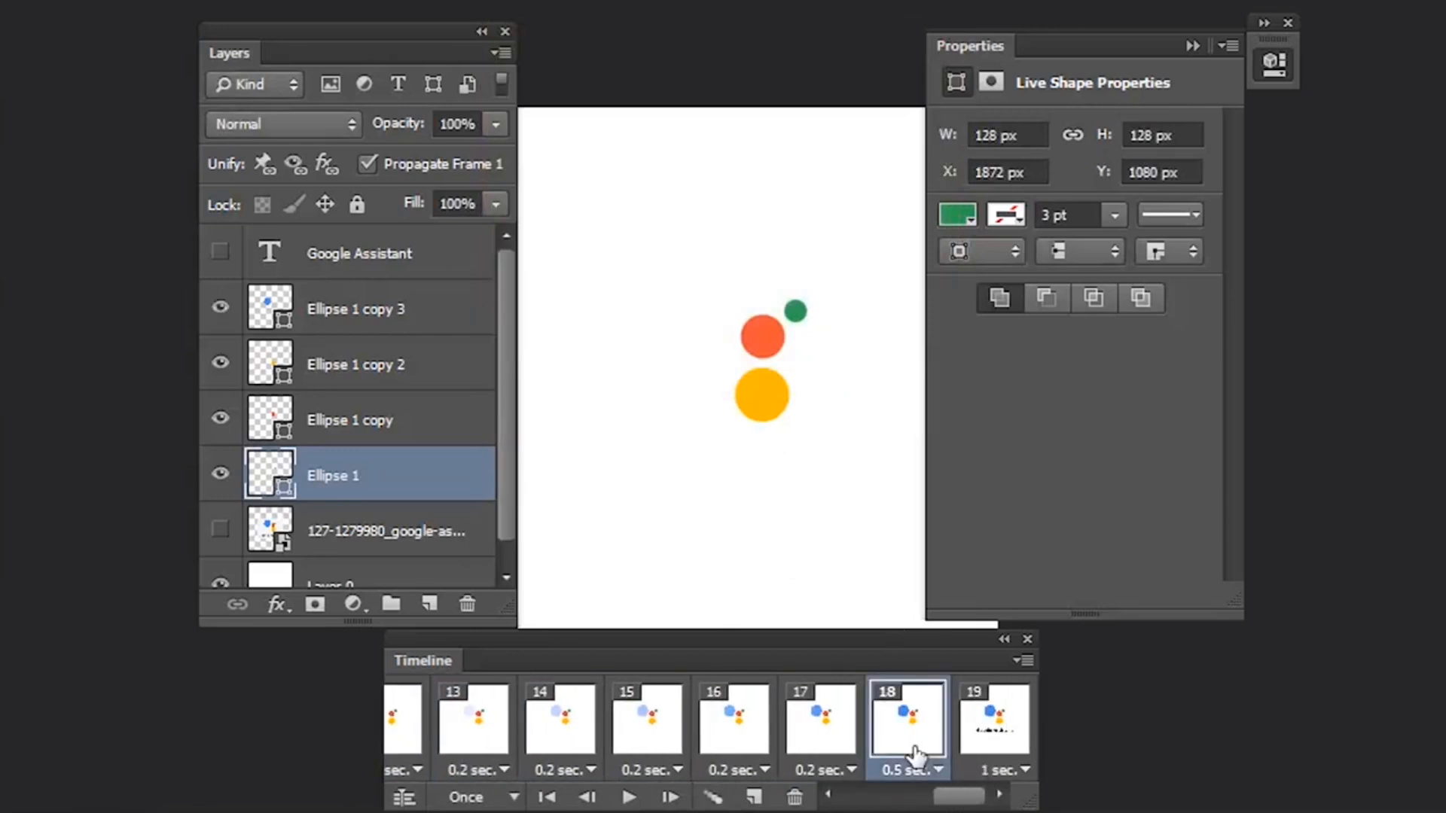
click(711, 796)
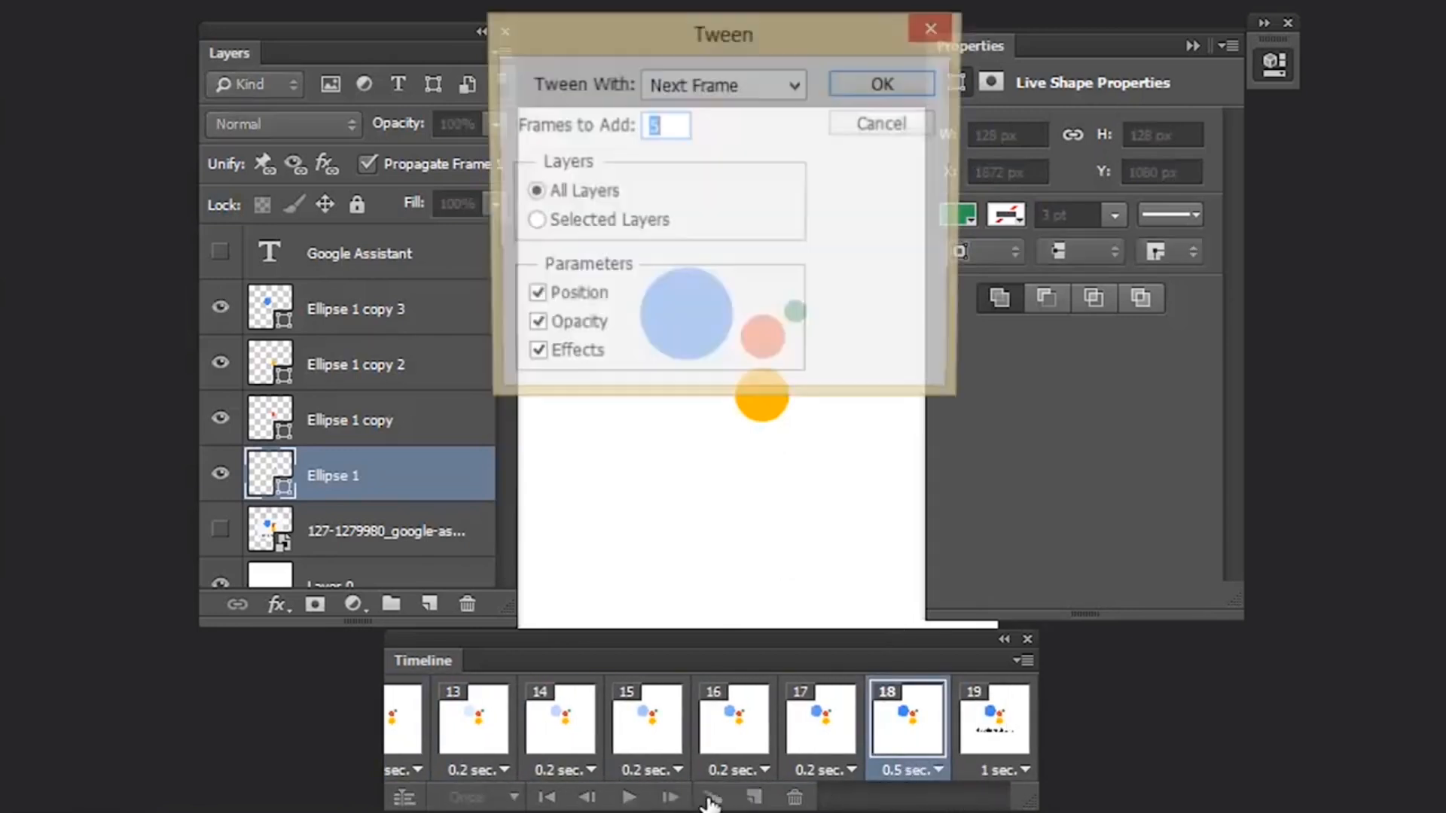
click(856, 82)
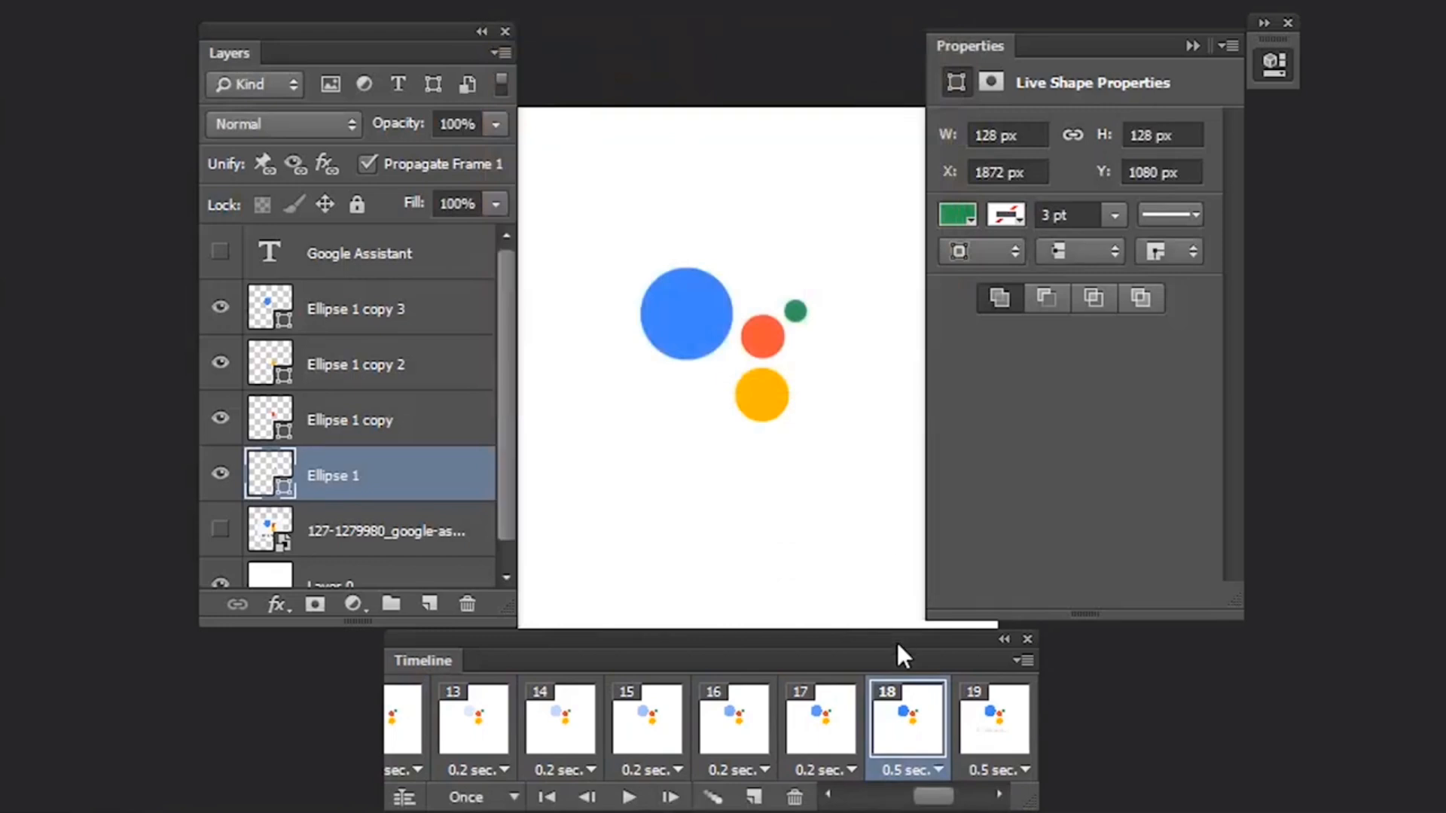
Tween the last frame, 24, with the previous frame, adding 5 frames for all layers with position, opacity and effects.
drag(931, 800, 964, 802)
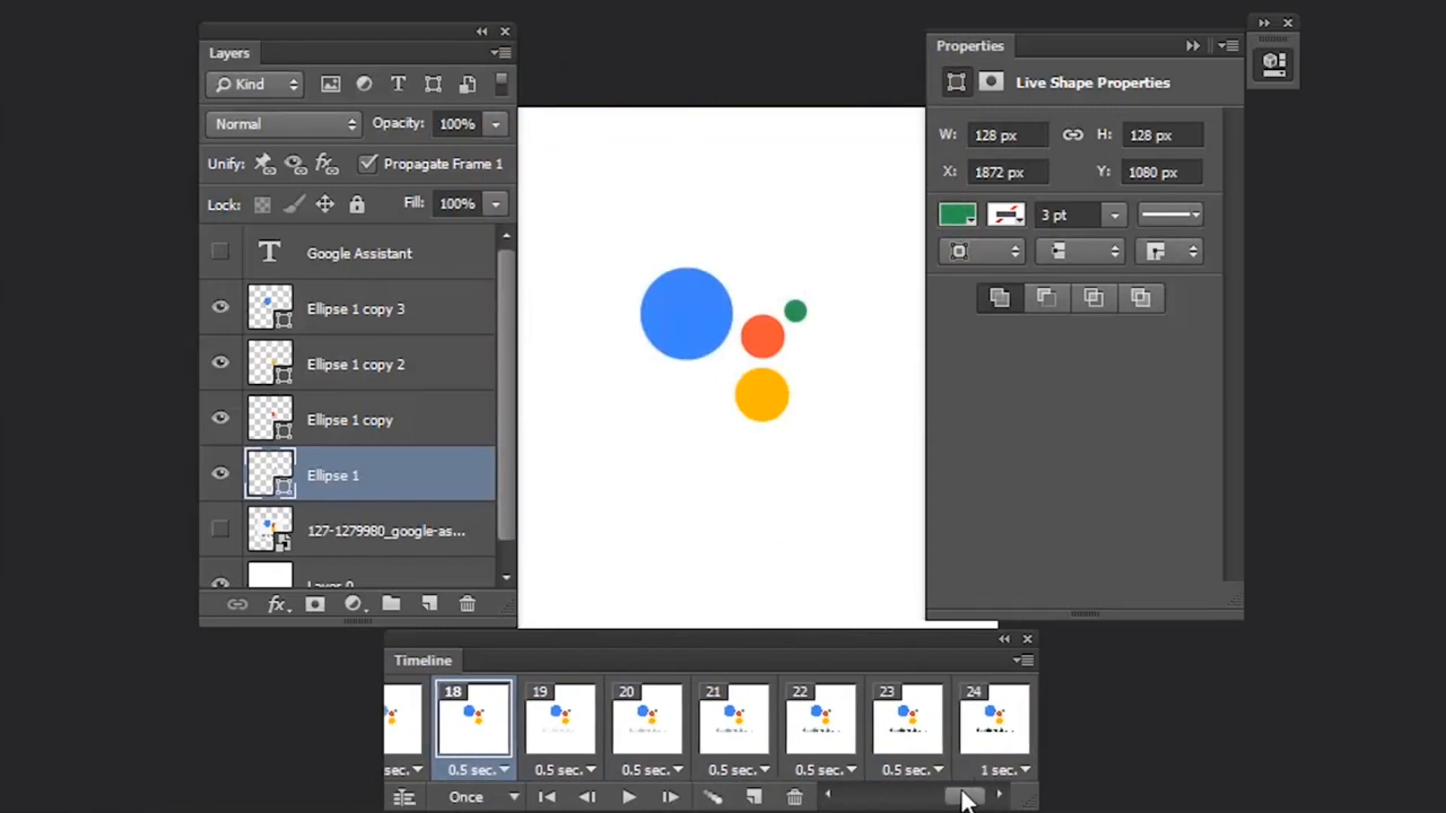
click(985, 749)
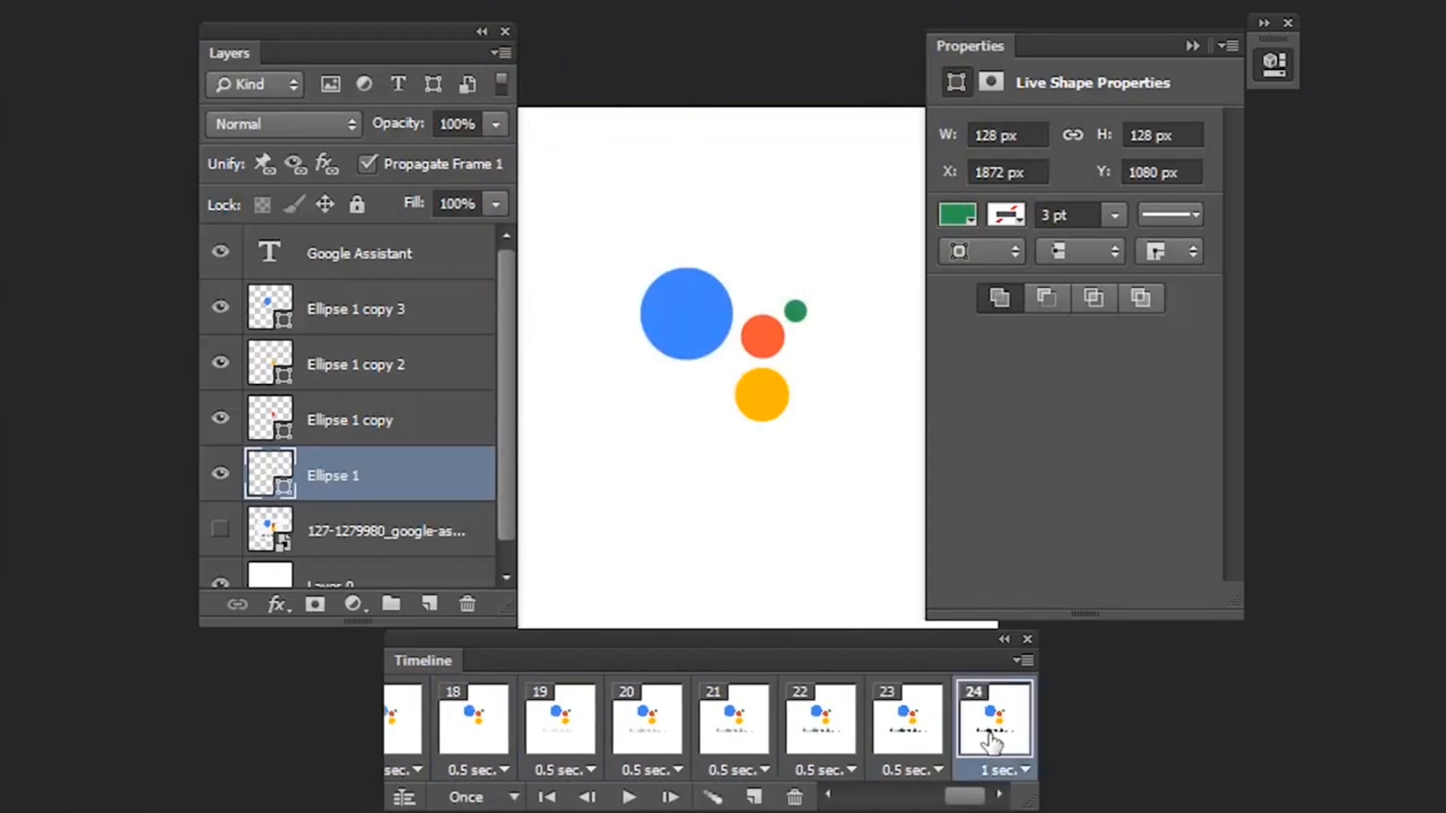
click(711, 797)
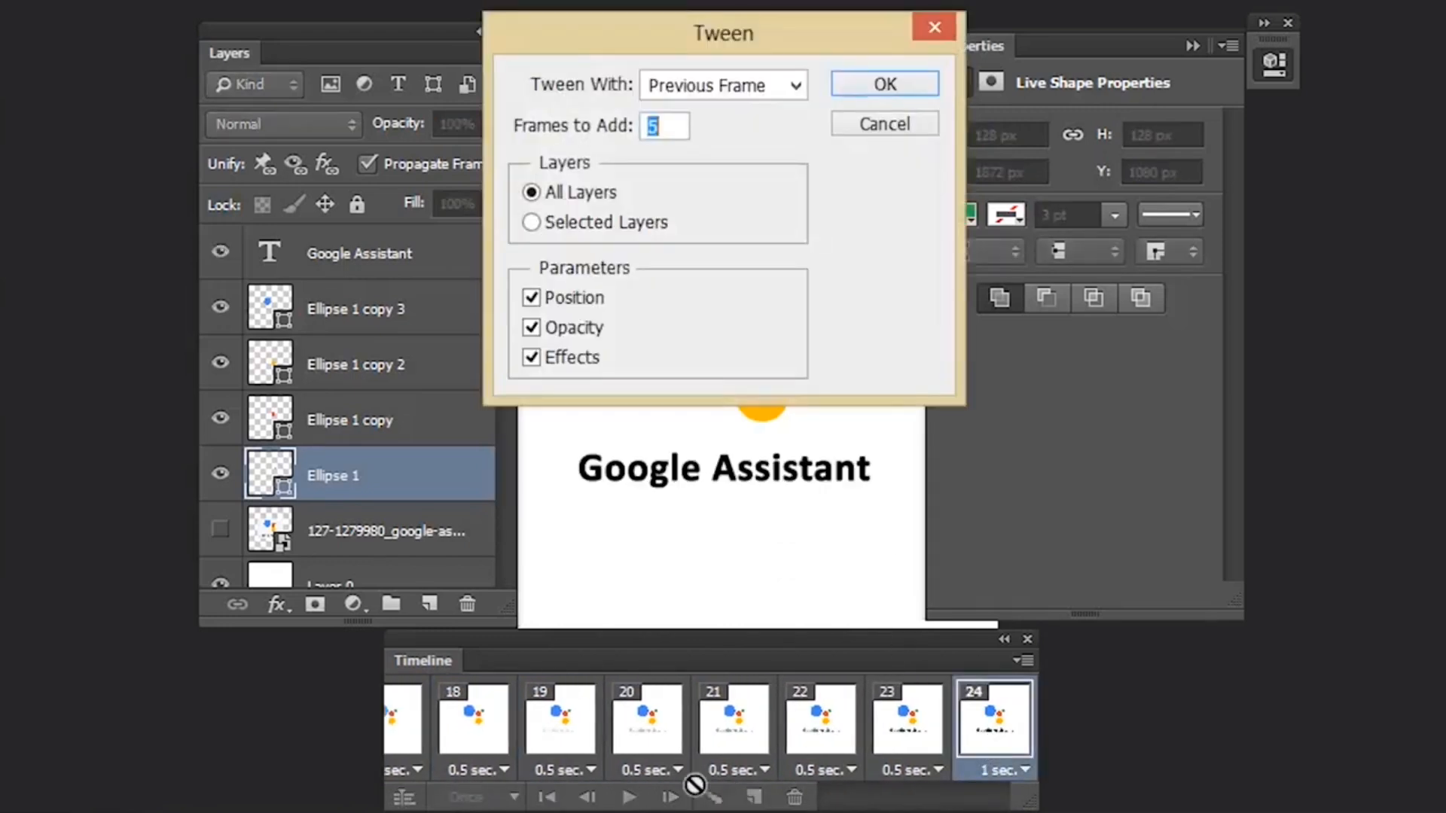
click(841, 92)
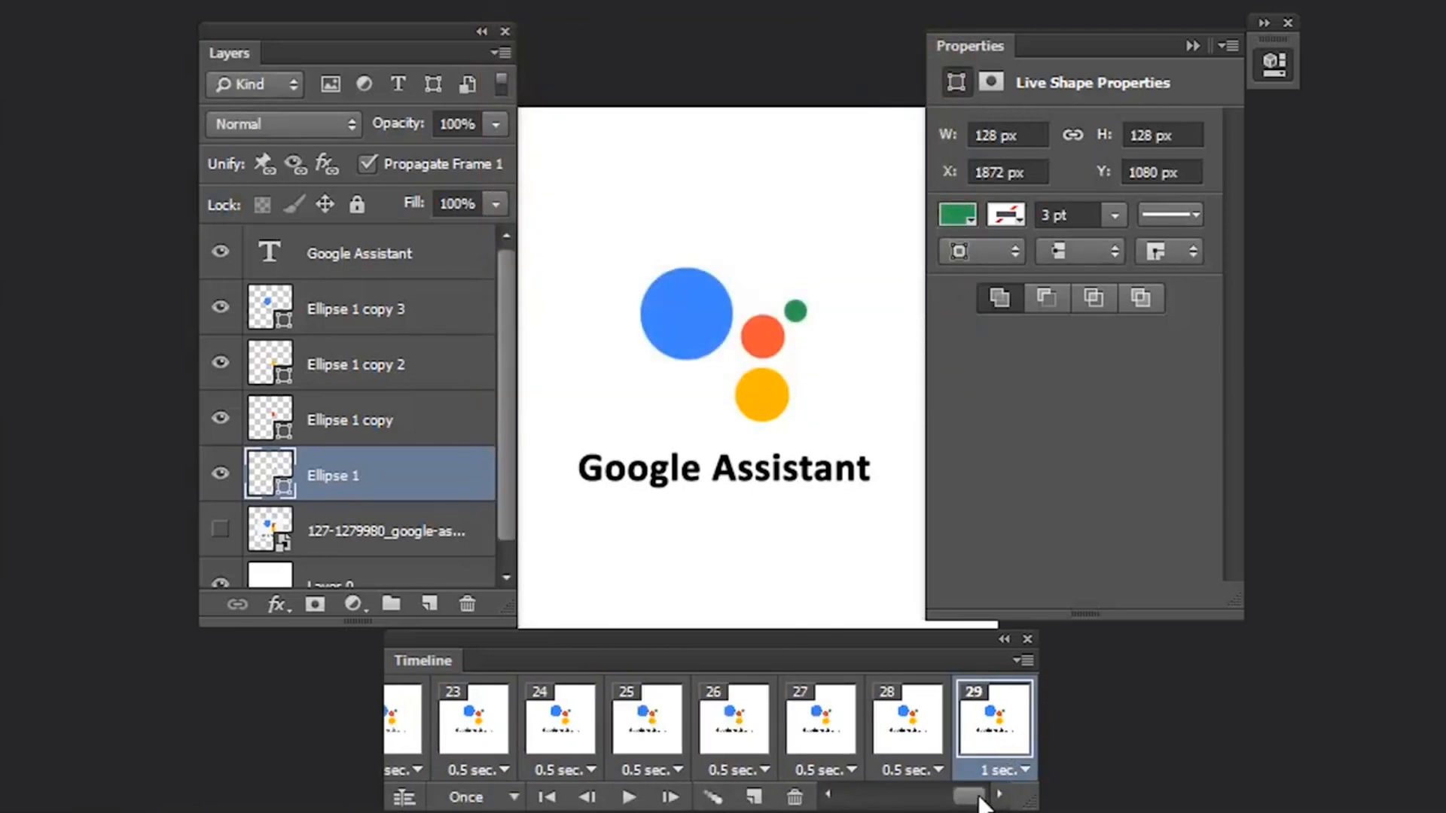
Select all animation frames from the last back to frame 1 and set their delay to 0.1 seconds.
drag(982, 804, 859, 811)
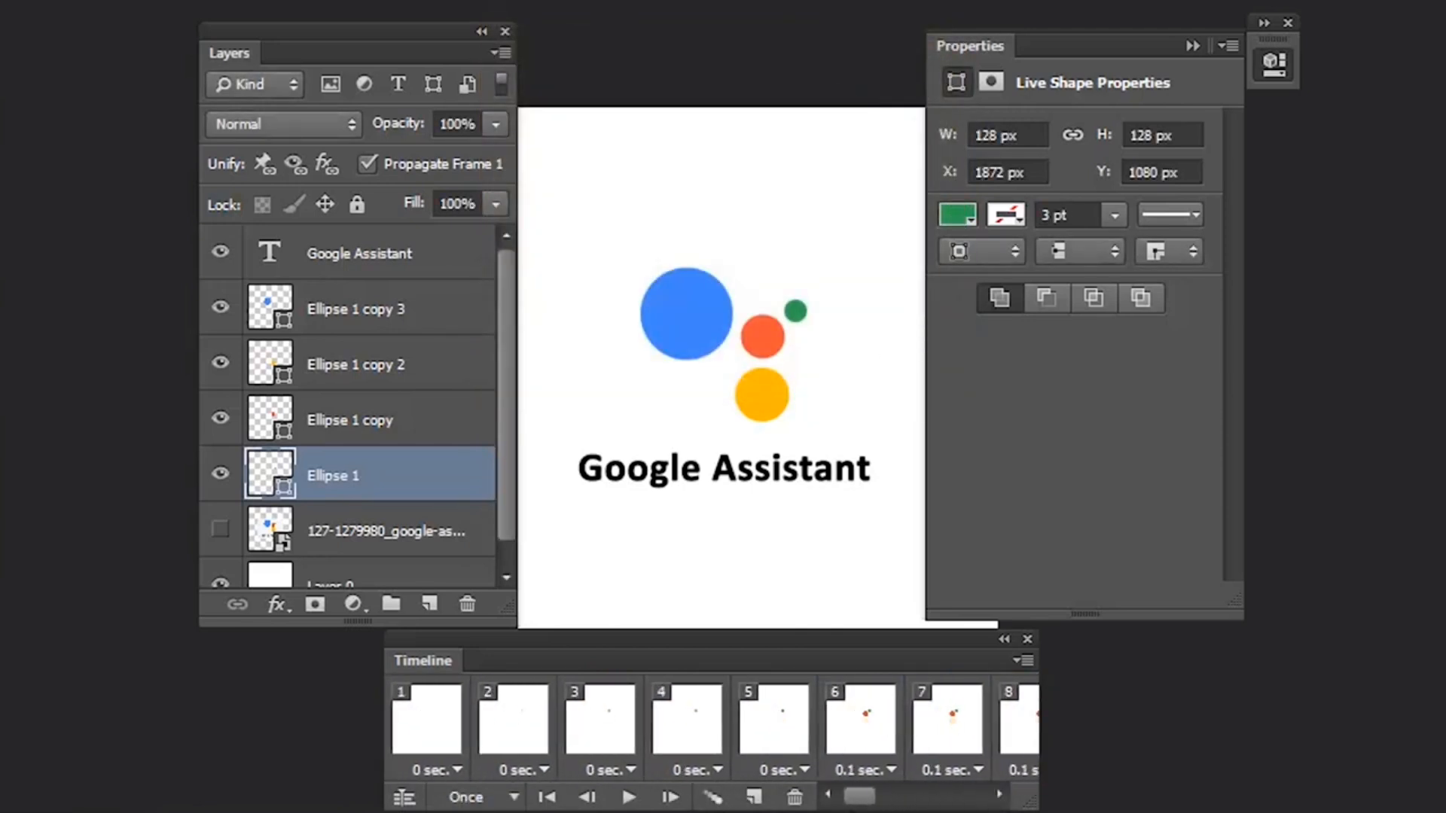
shift+click(426, 753)
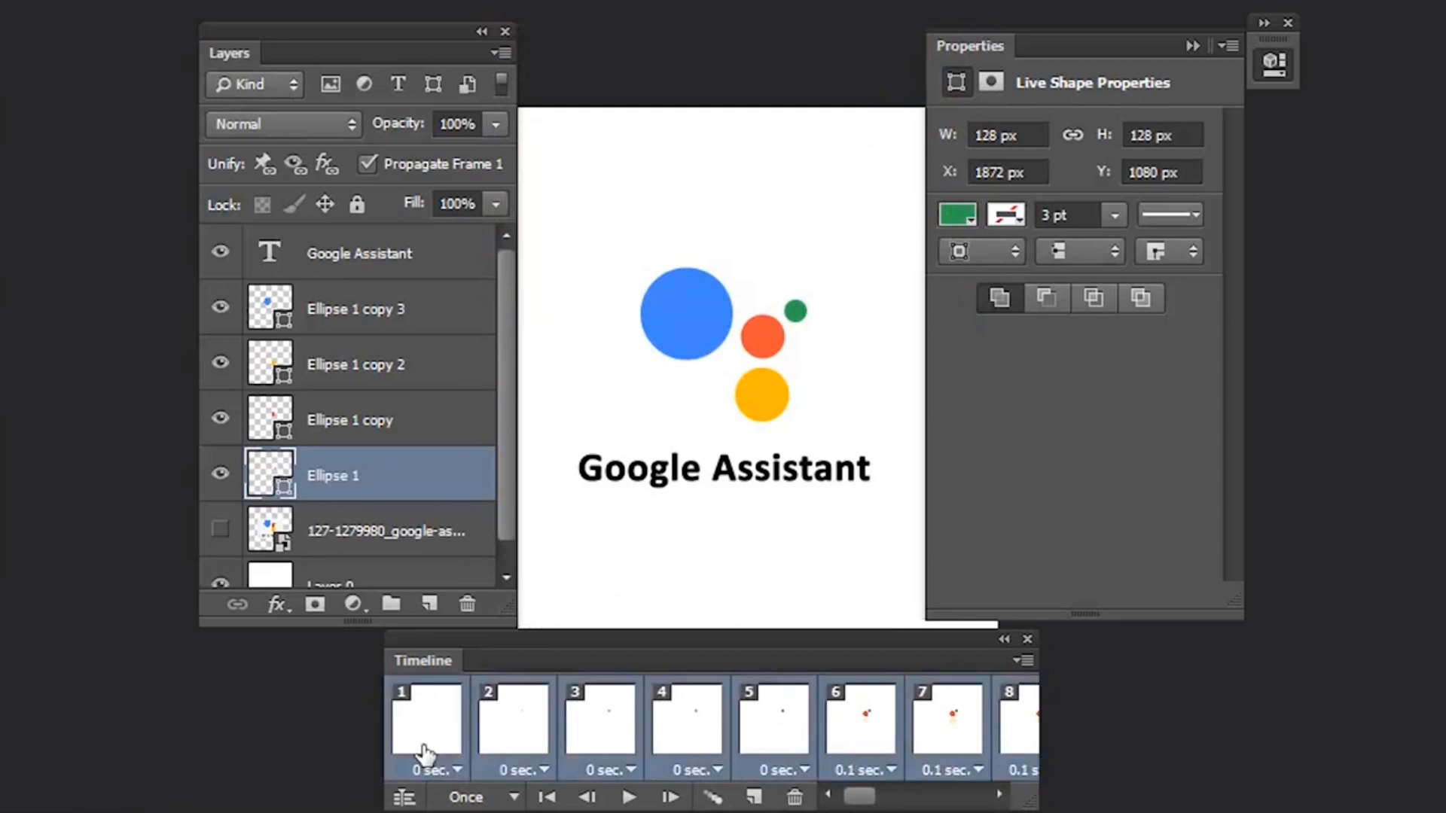
click(454, 771)
click(506, 468)
Set the animation to loop forever and play it back.
click(517, 800)
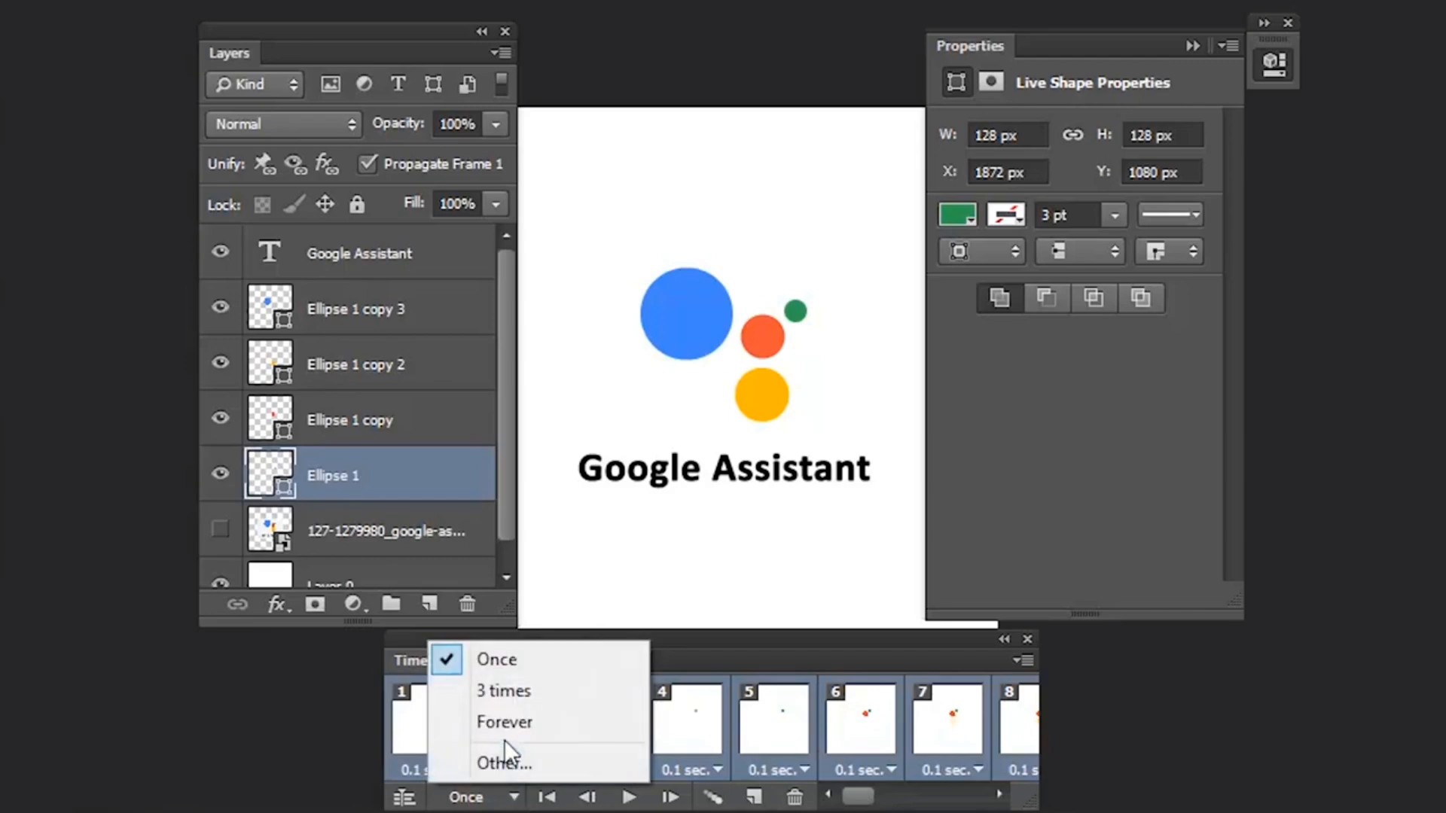
click(498, 721)
click(631, 798)
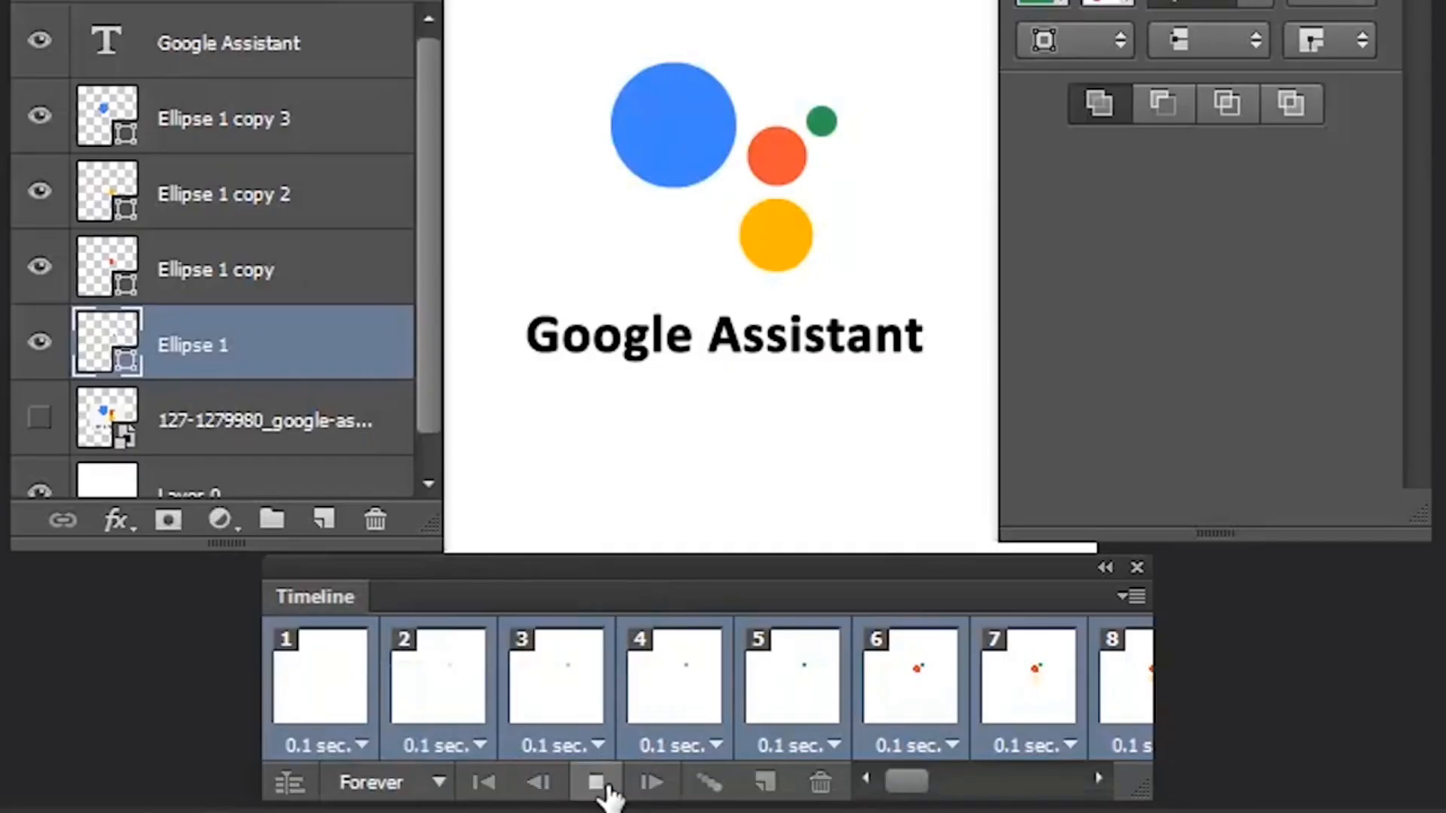